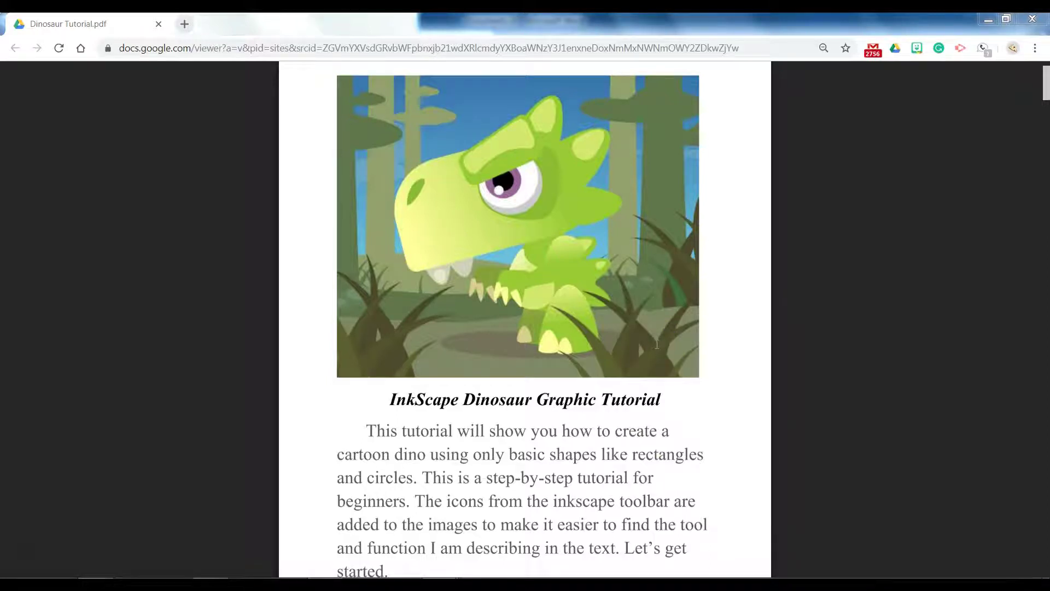
# - Skim the tutorial PDF, then launch Inkscape 0.91 from the Start menu
pyautogui.click(657, 344)
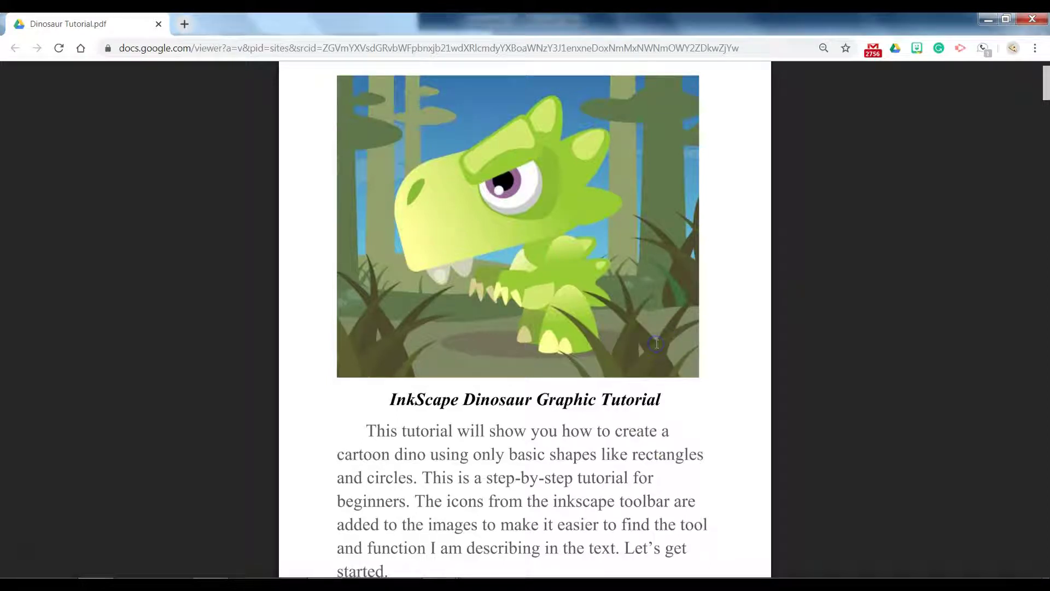
pyautogui.scroll(-20, 688, 354)
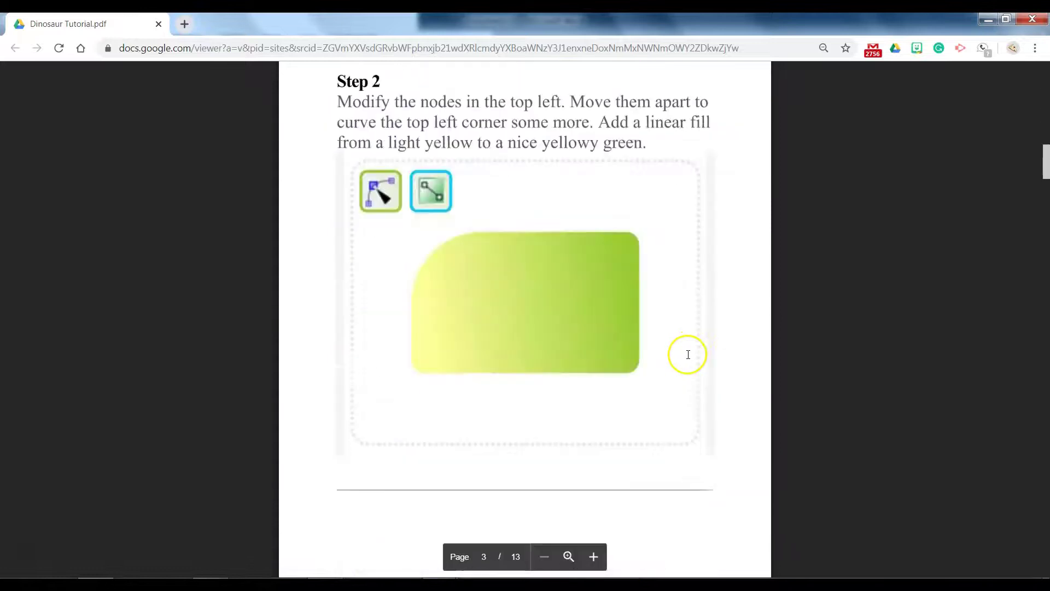
pyautogui.scroll(-10, 688, 354)
pyautogui.scroll(15, 680, 378)
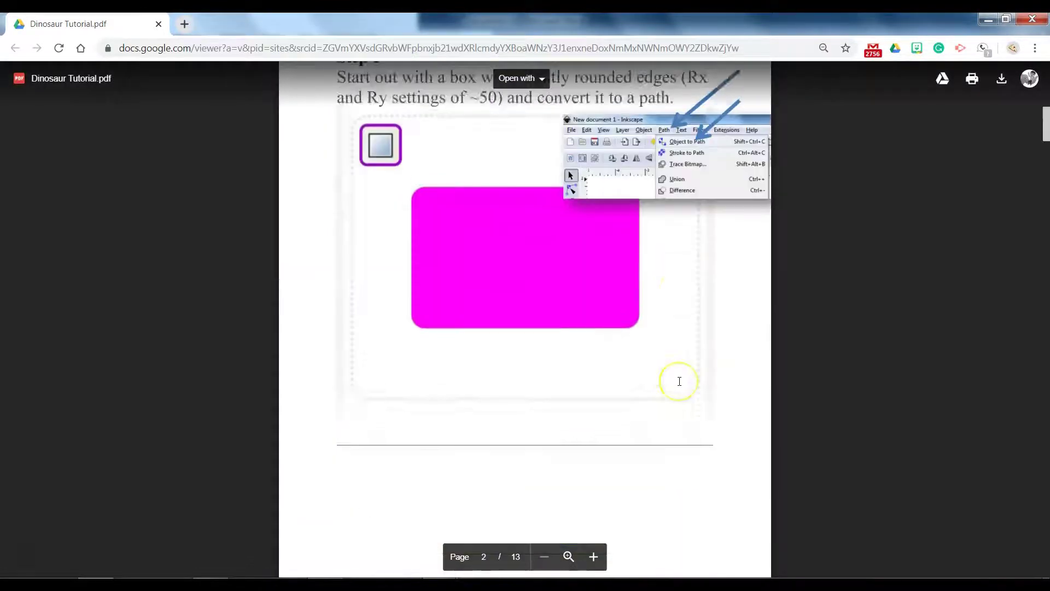
pyautogui.scroll(10, 679, 382)
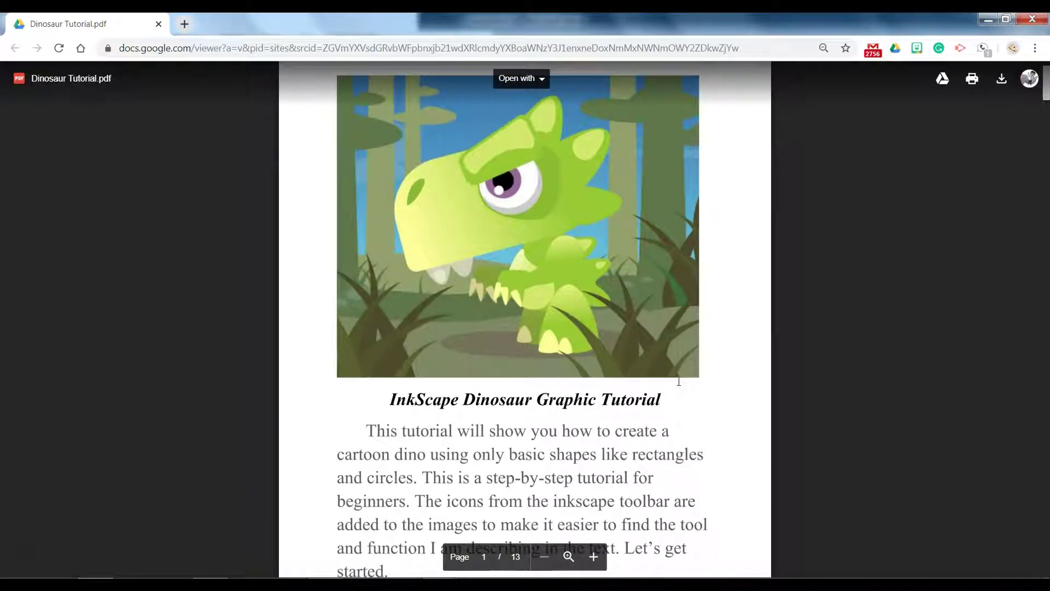
pyautogui.scroll(-1, 636, 381)
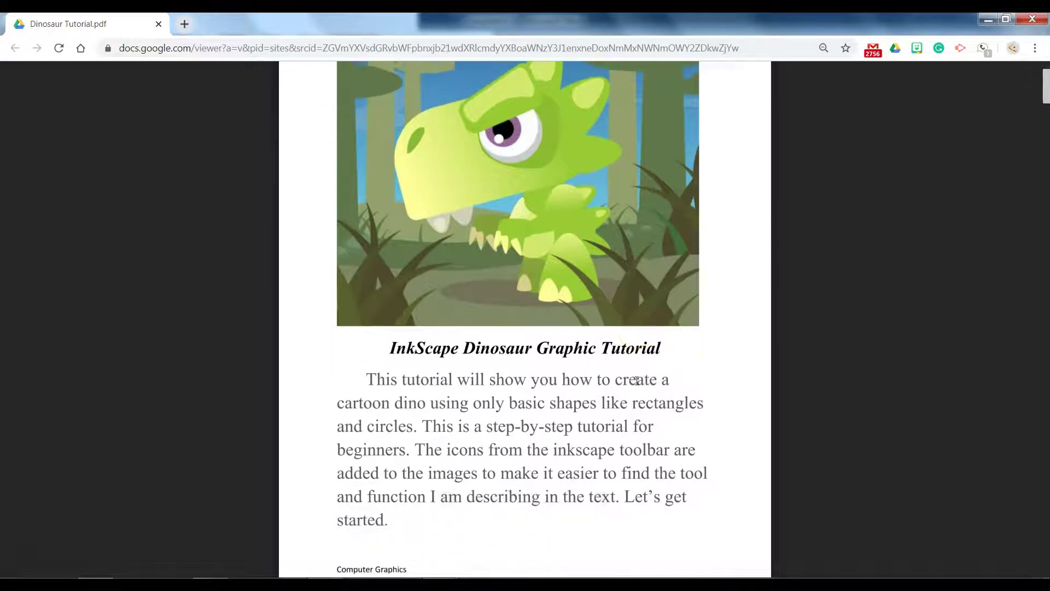
pyautogui.scroll(1, 636, 381)
pyautogui.scroll(1, 637, 381)
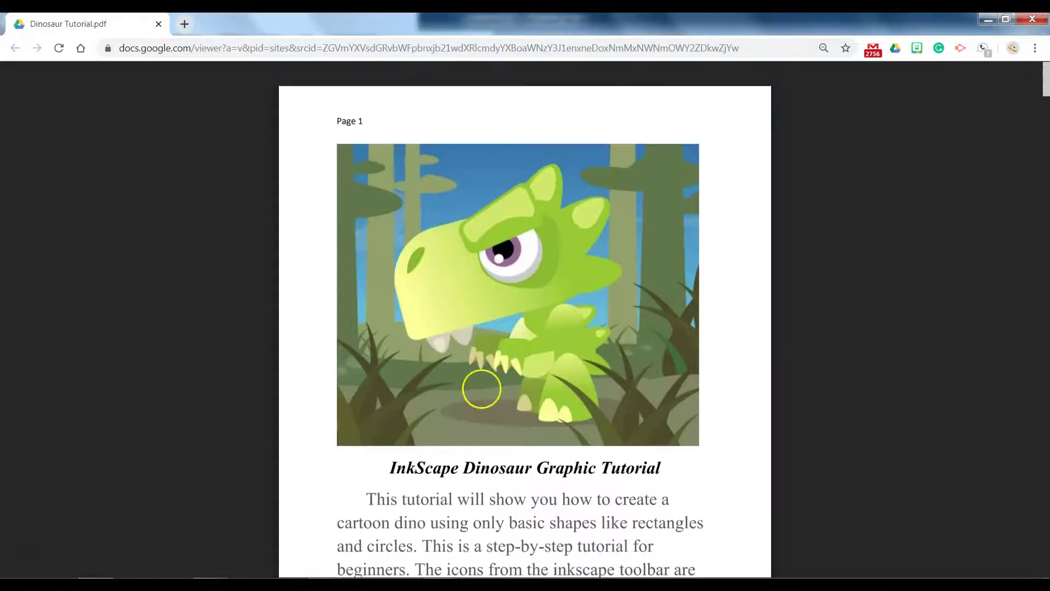
pyautogui.press('super')
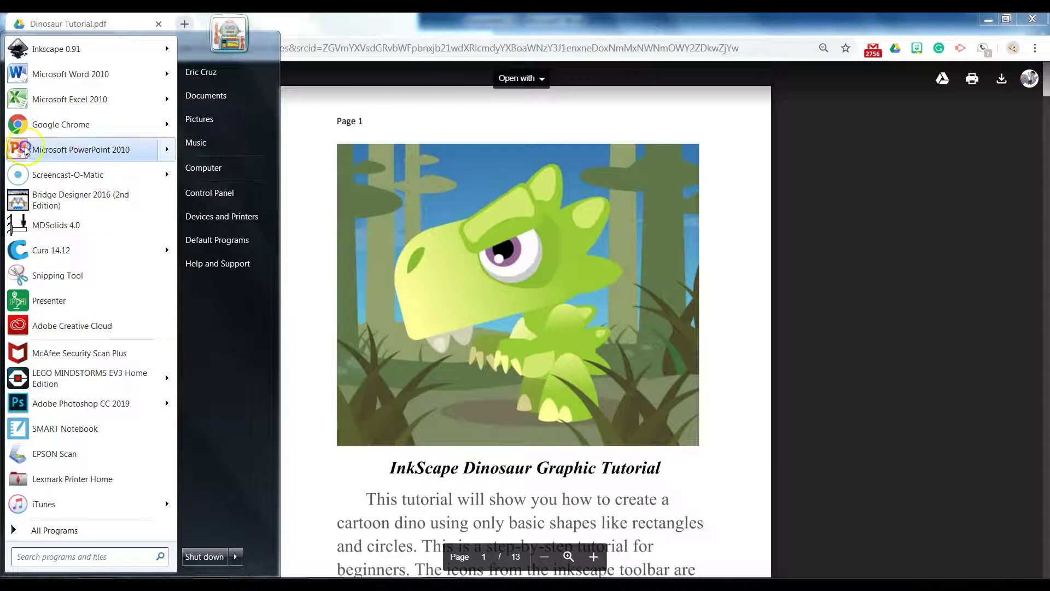
pyautogui.click(46, 49)
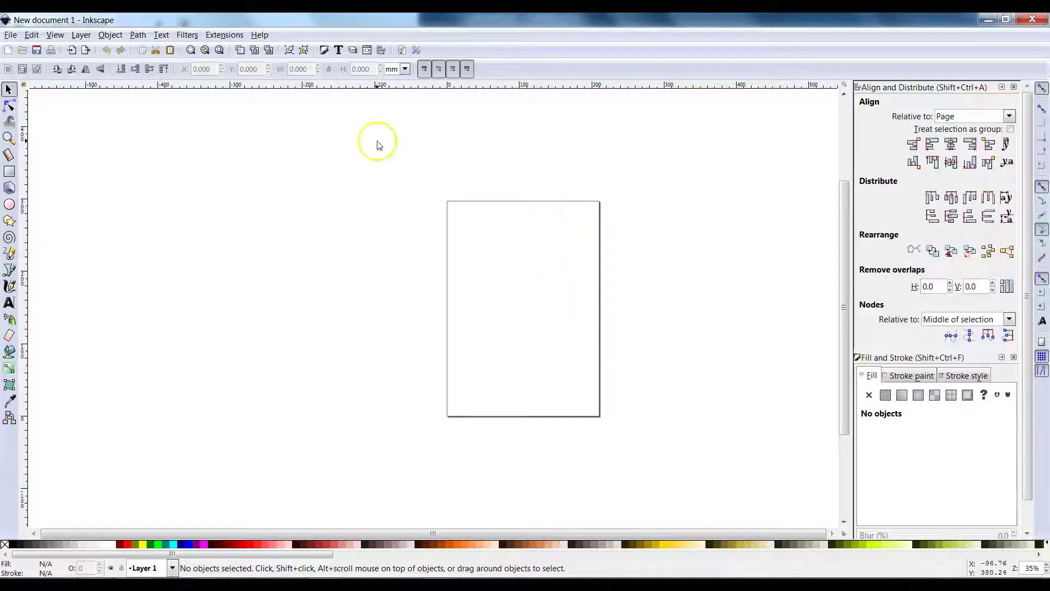
# - In Document Properties, set the page to US Letter with display units in inches
pyautogui.click(11, 35)
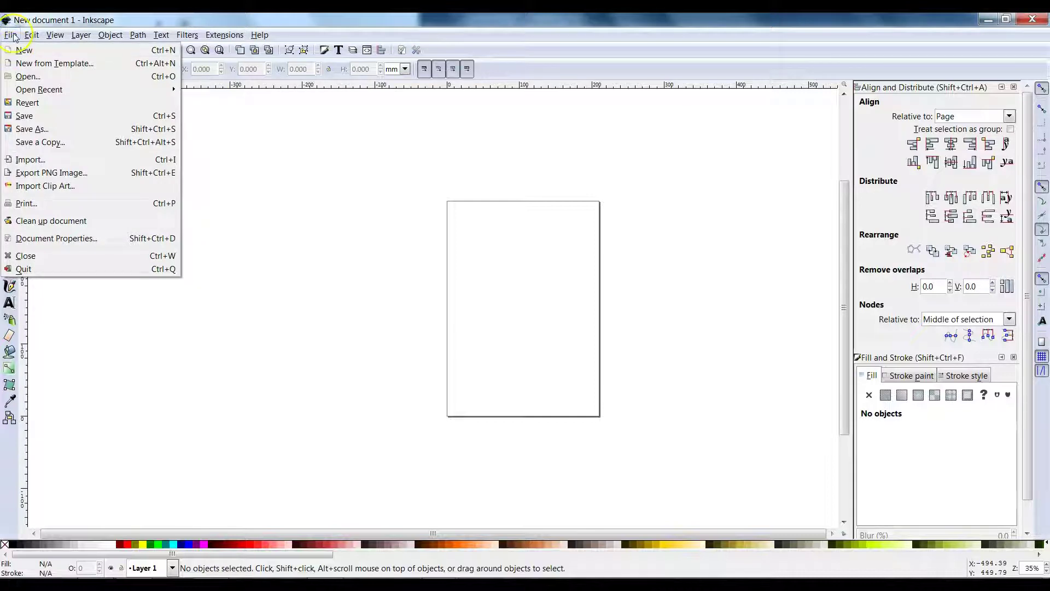
pyautogui.click(51, 238)
pyautogui.click(566, 214)
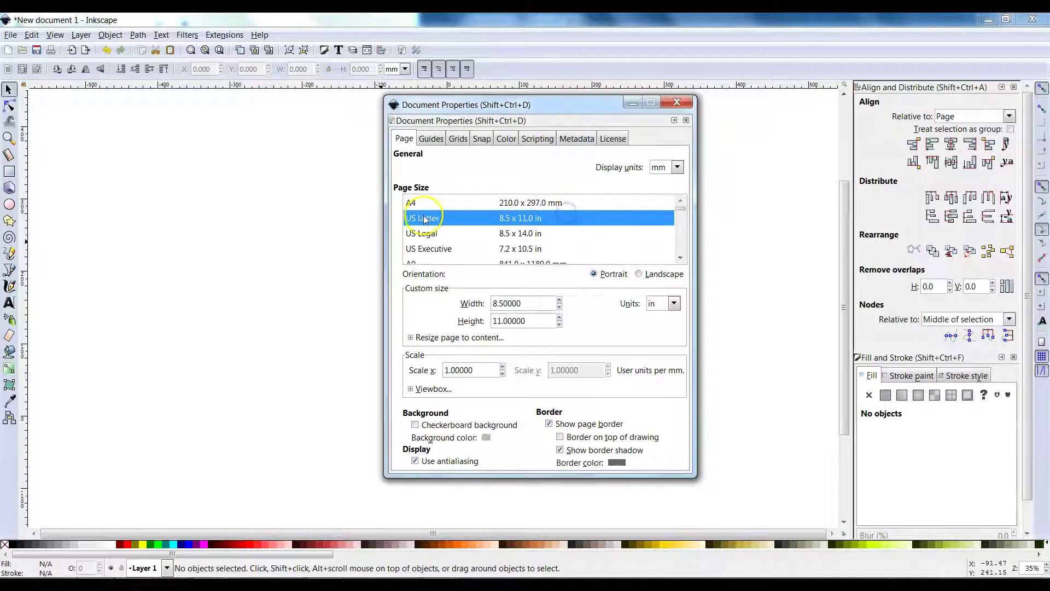
pyautogui.click(660, 167)
pyautogui.click(657, 229)
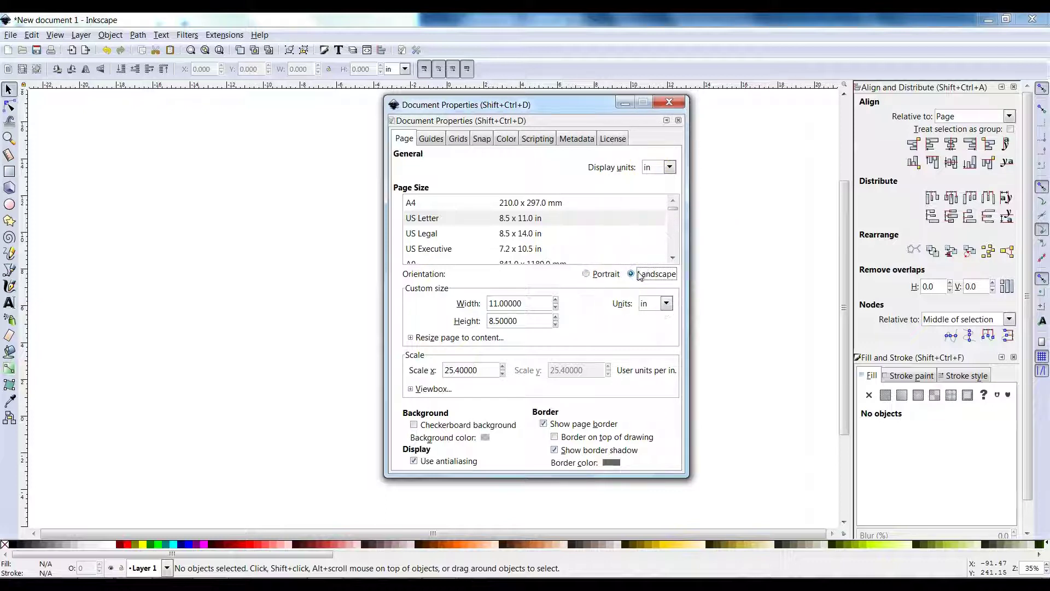
pyautogui.click(671, 102)
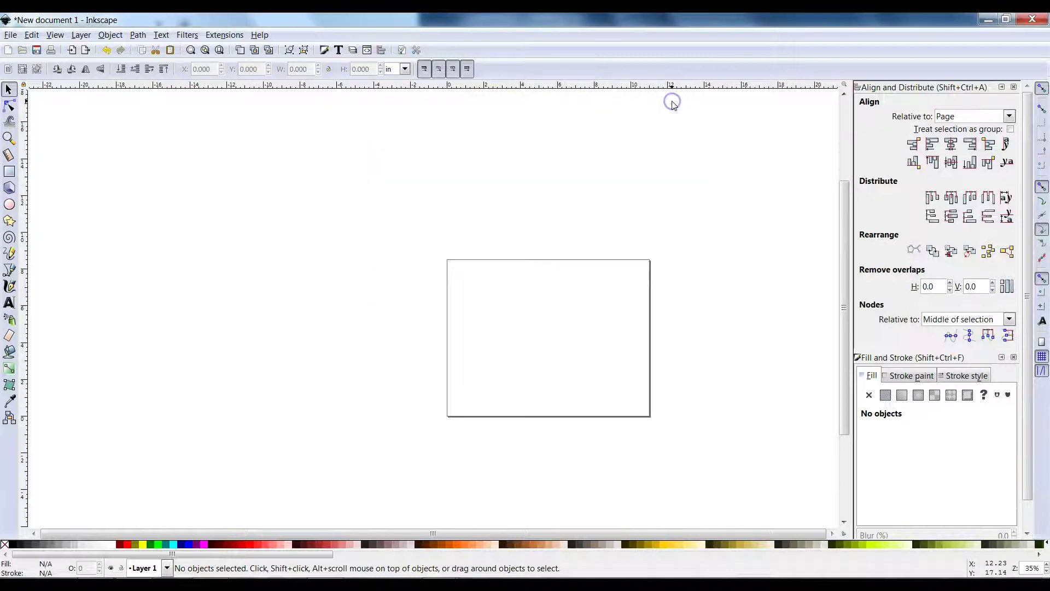
# - Reset the view to the Default layout and zoom to fit the whole page
pyautogui.click(57, 38)
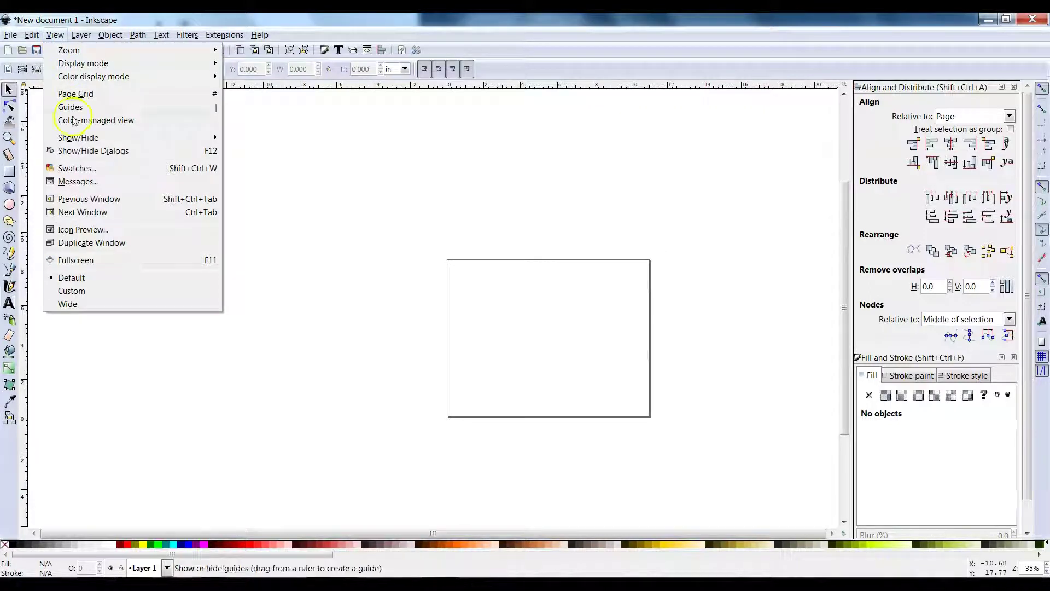
pyautogui.click(66, 282)
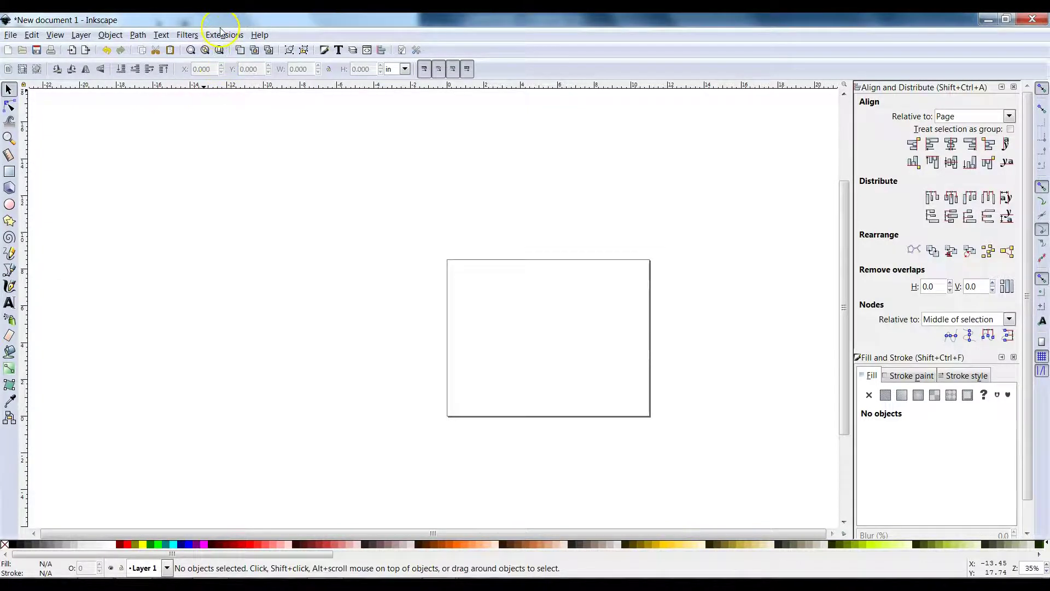
pyautogui.click(220, 50)
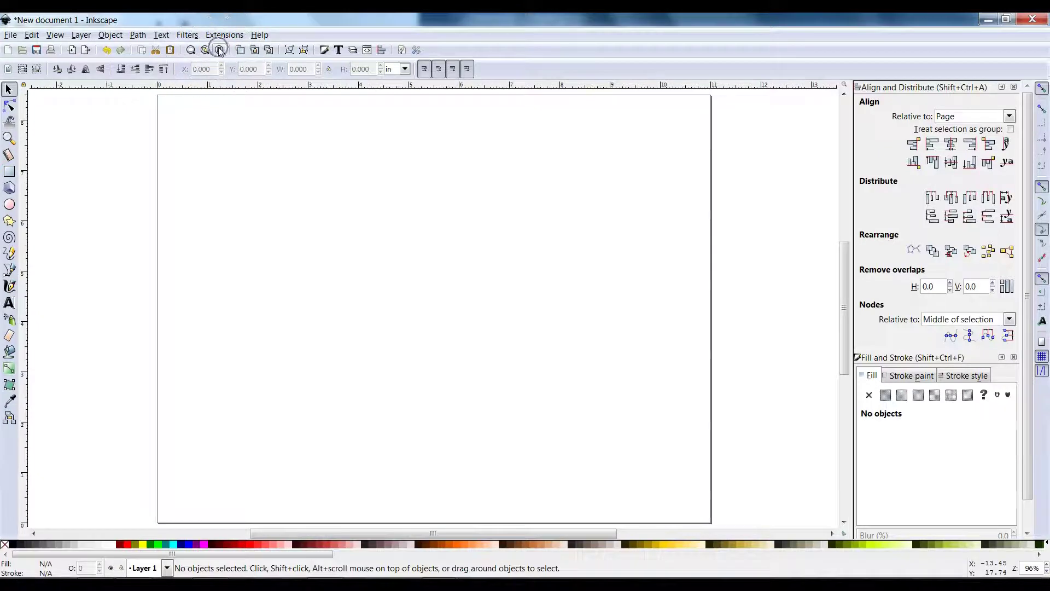
# - Check Step 1 on the rounded box in the tutorial PDF, then return to Inkscape
pyautogui.hotkey('alt', 'Tab')
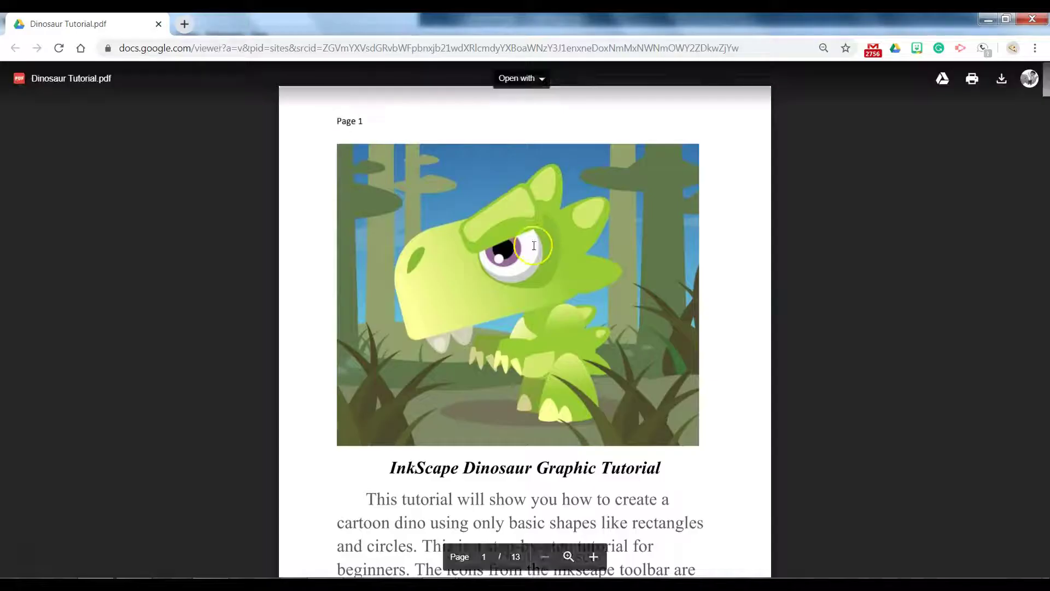
pyautogui.scroll(-5, 535, 244)
pyautogui.hotkey('alt', 'Tab')
pyautogui.hotkey('alt', 'Tab')
pyautogui.hotkey('alt', 'Tab')
pyautogui.scroll(-5, 534, 245)
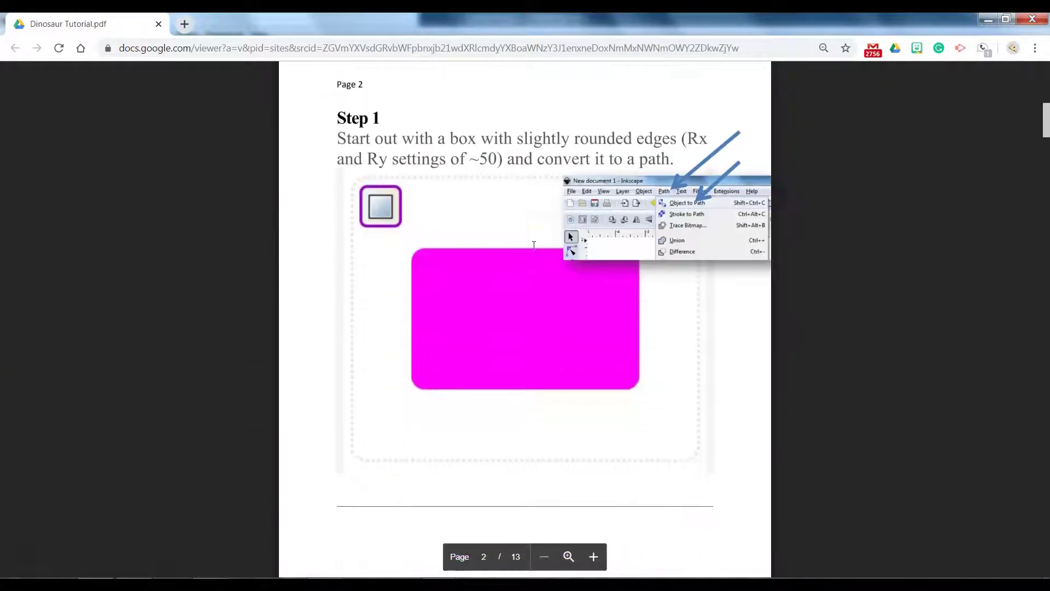
pyautogui.hotkey('alt', 'Tab')
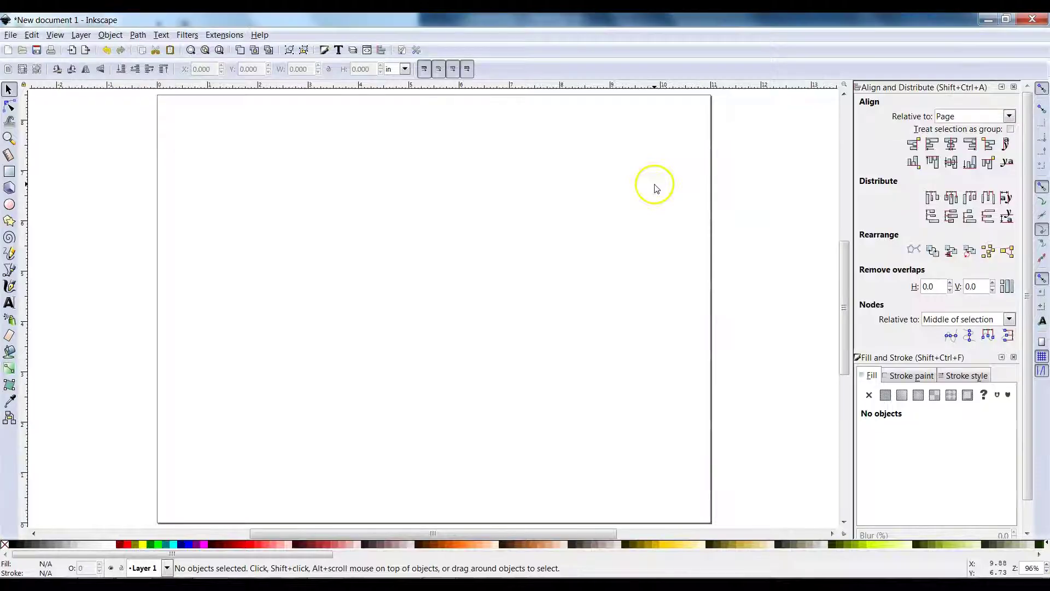
# - Draw a blue 4.870 × 3.554 in rectangle and round its corners to a 0.543 radius
pyautogui.click(9, 171)
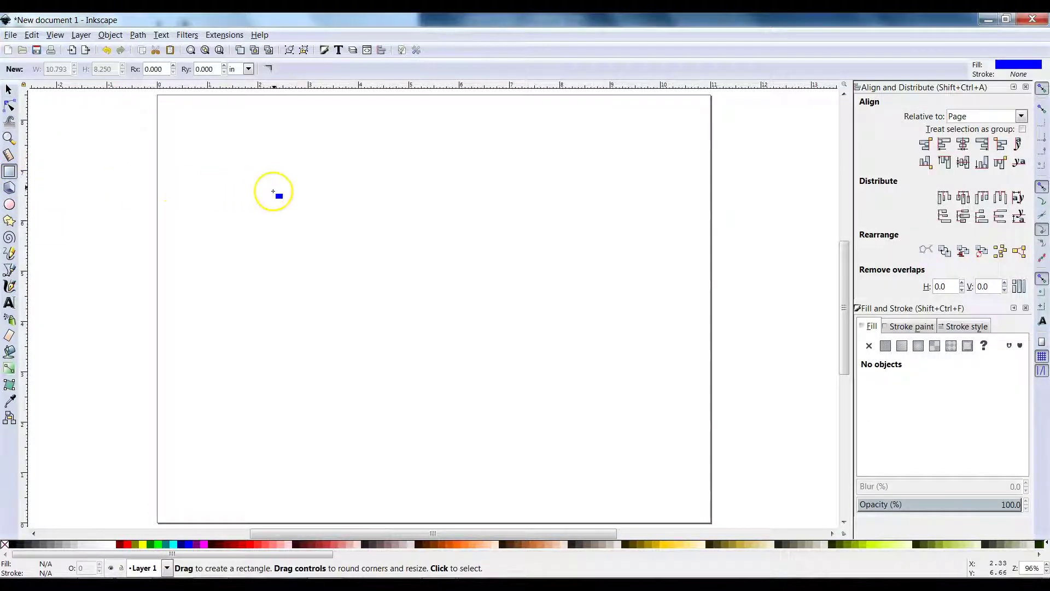
pyautogui.moveTo(270, 165); pyautogui.dragTo(515, 344)
pyautogui.hotkey('alt', 'Tab')
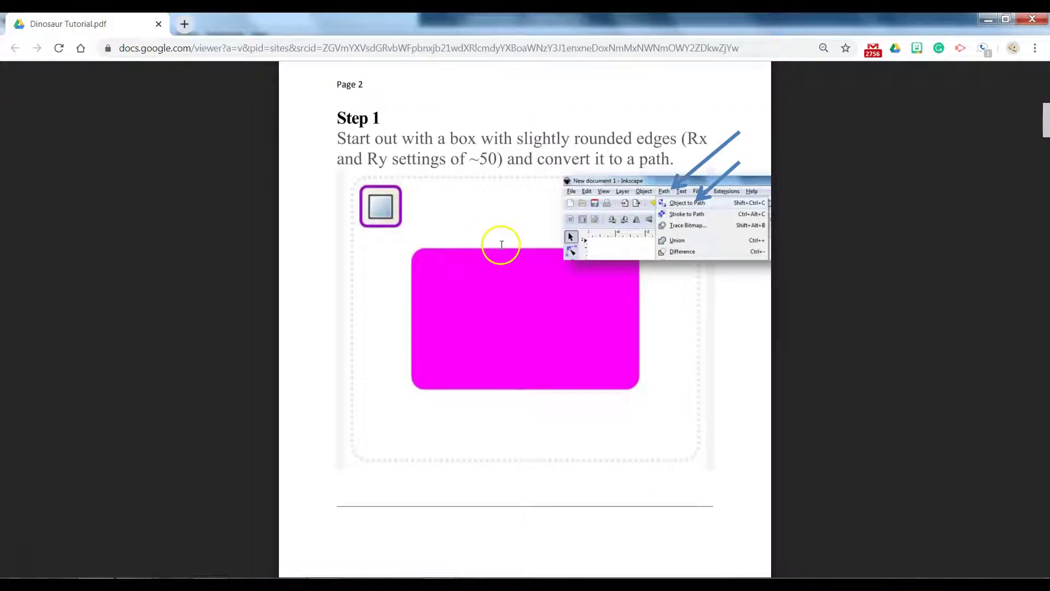
pyautogui.hotkey('alt', 'Tab')
pyautogui.hotkey('alt', 'Tab')
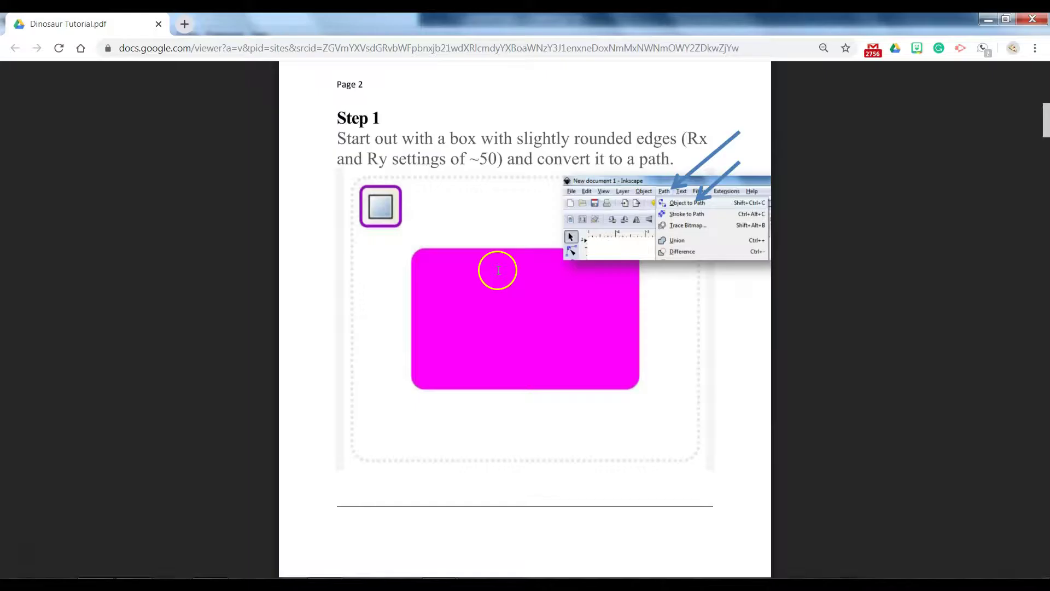
pyautogui.hotkey('alt', 'Tab')
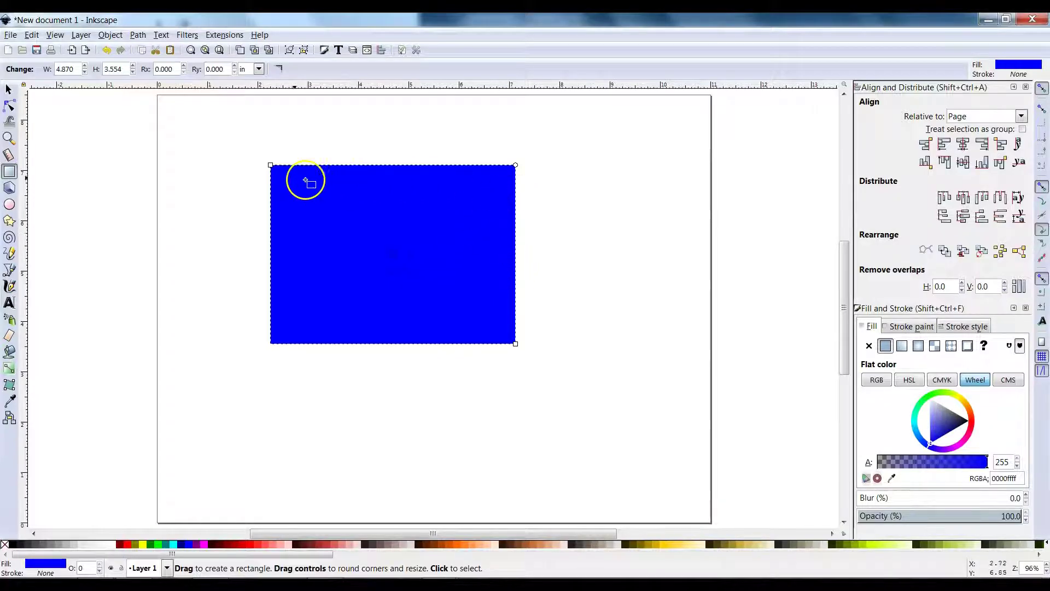
pyautogui.press('ctrl')
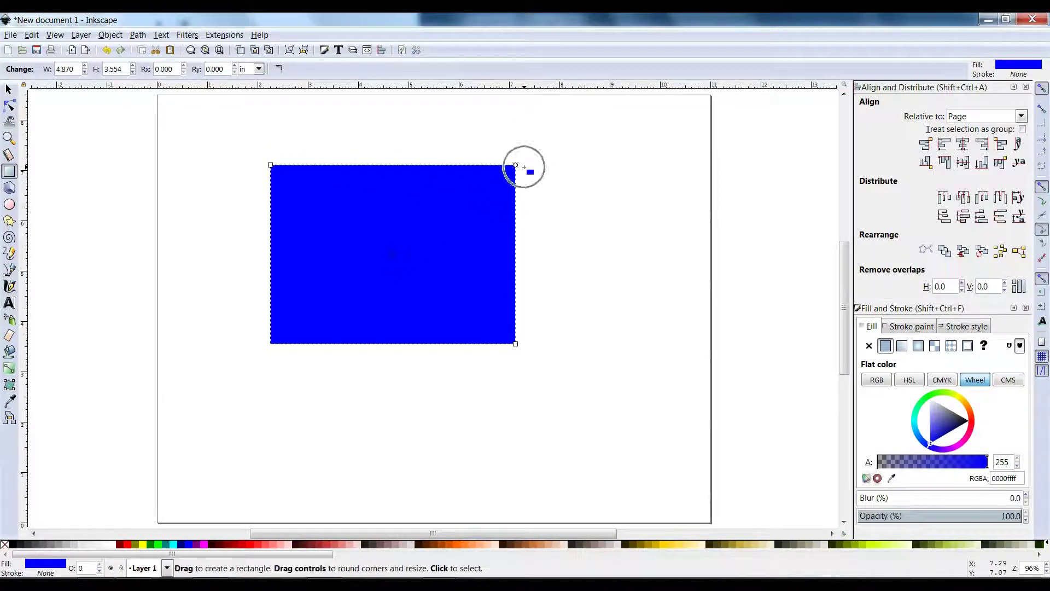
pyautogui.moveTo(516, 176)
pyautogui.mouseDown()
pyautogui.moveTo(521, 206)
pyautogui.moveTo(530, 190)
pyautogui.moveTo(514, 258)
pyautogui.moveTo(525, 193)
pyautogui.mouseUp()
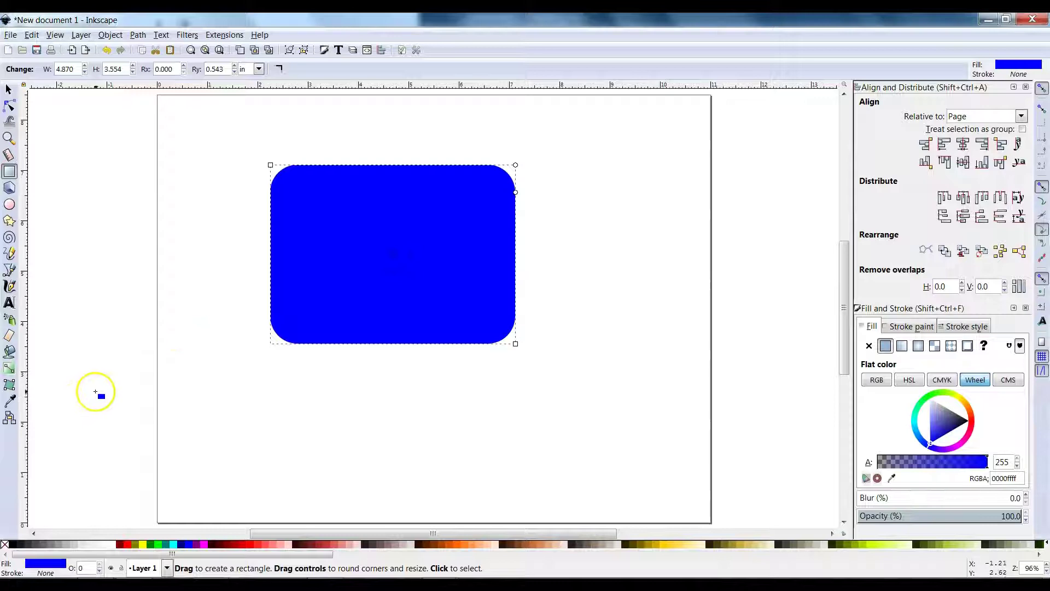
# - Convert the blue rounded rectangle into a path with Path > Object to Path
pyautogui.hotkey('alt', 'Tab')
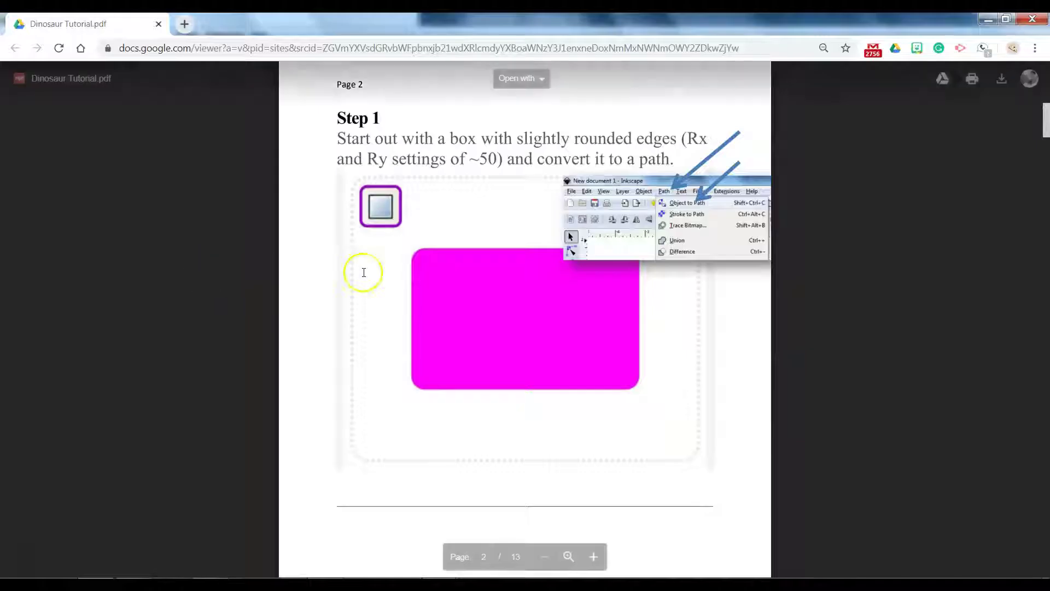
pyautogui.scroll(-10, 519, 276)
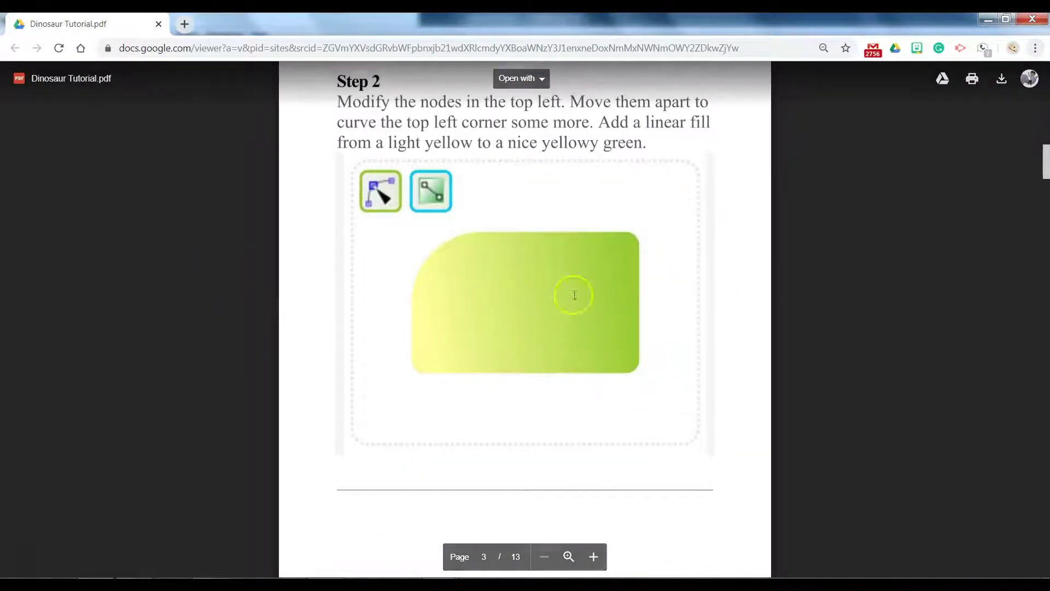
pyautogui.scroll(10, 539, 289)
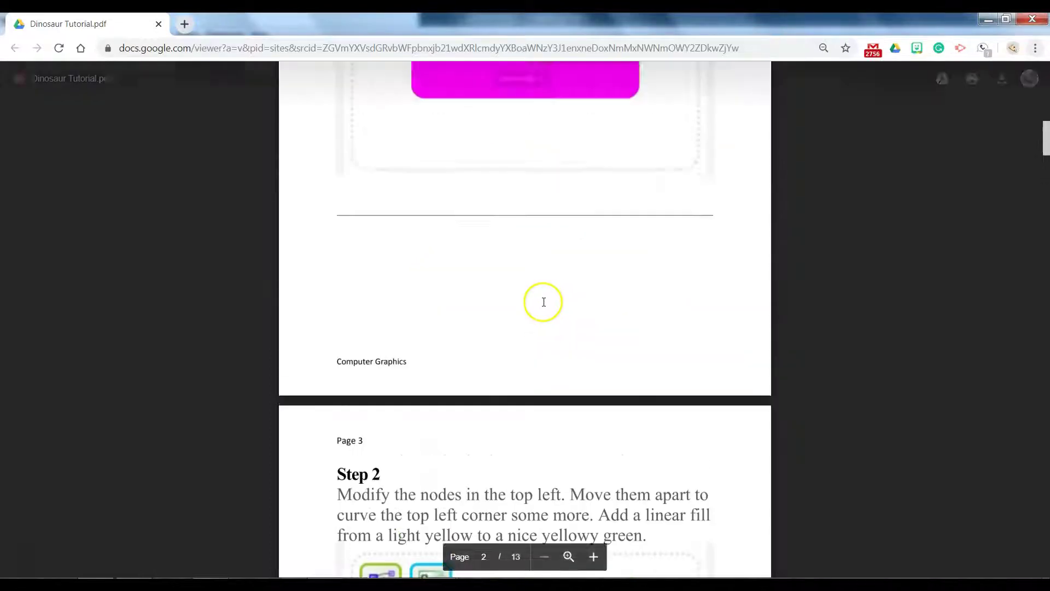
pyautogui.hotkey('alt', 'Tab')
pyautogui.hotkey('alt', 'Tab')
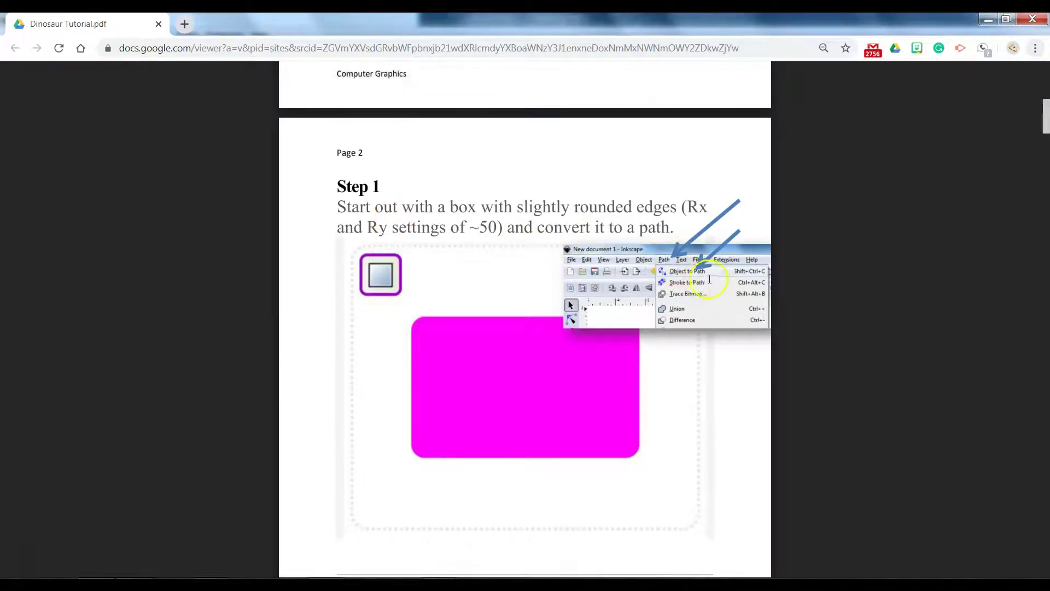
pyautogui.hotkey('alt', 'Tab')
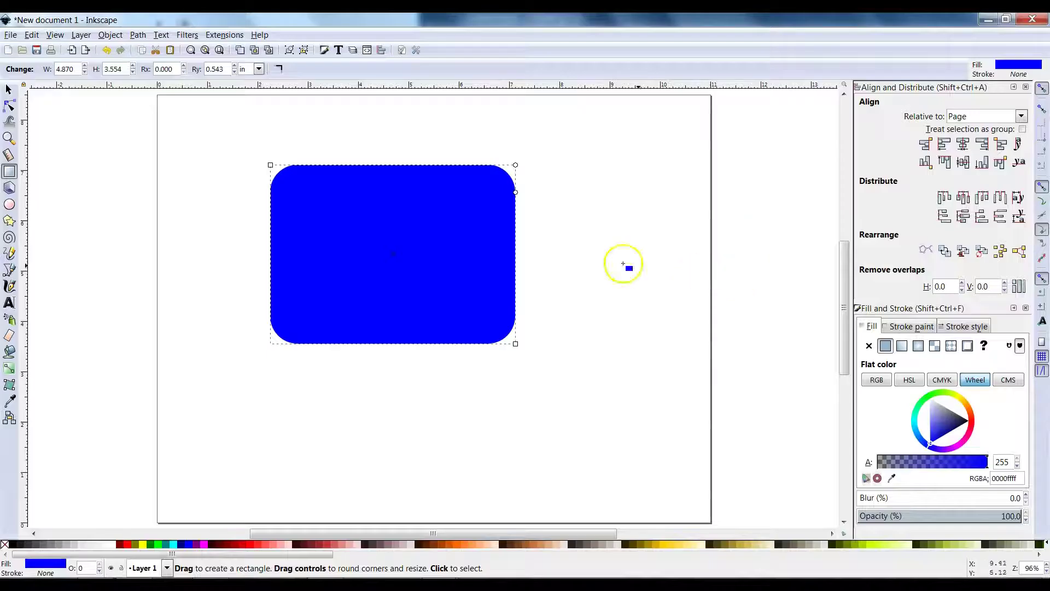
pyautogui.click(117, 39)
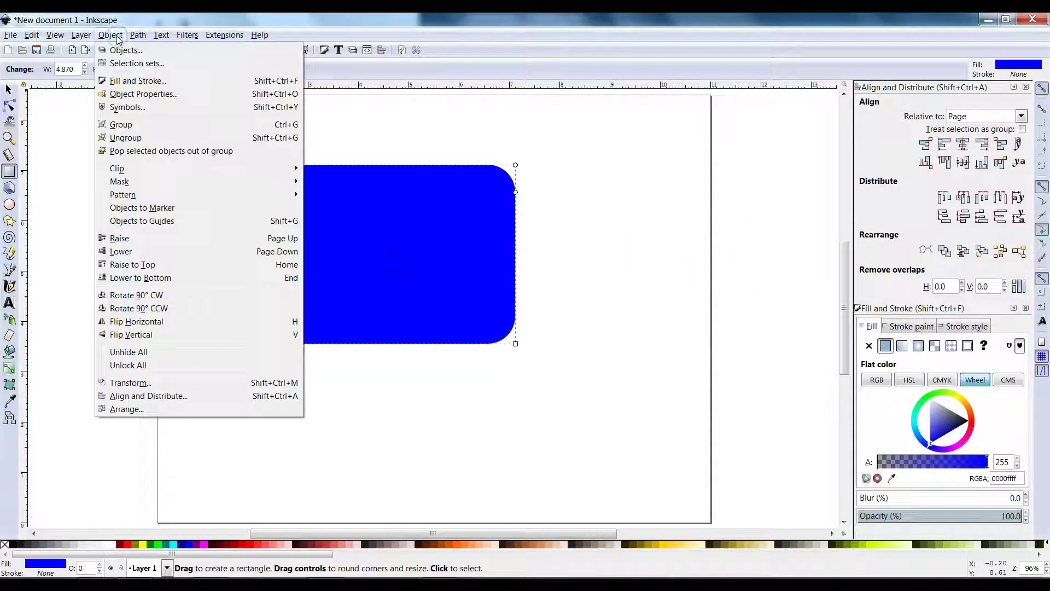
pyautogui.hotkey('alt', 'Tab')
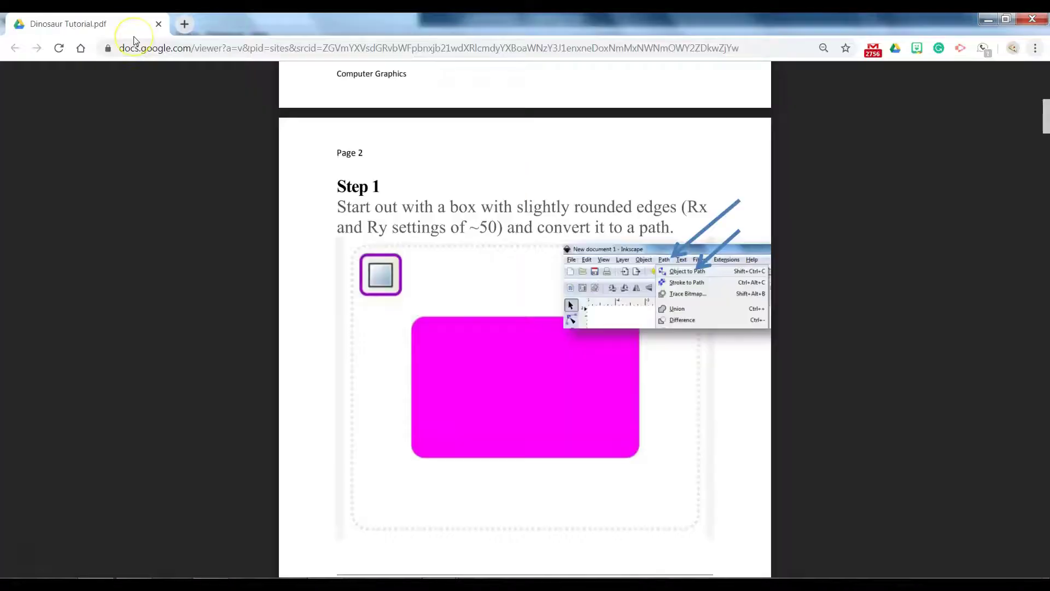
pyautogui.hotkey('alt', 'Tab')
pyautogui.click(137, 36)
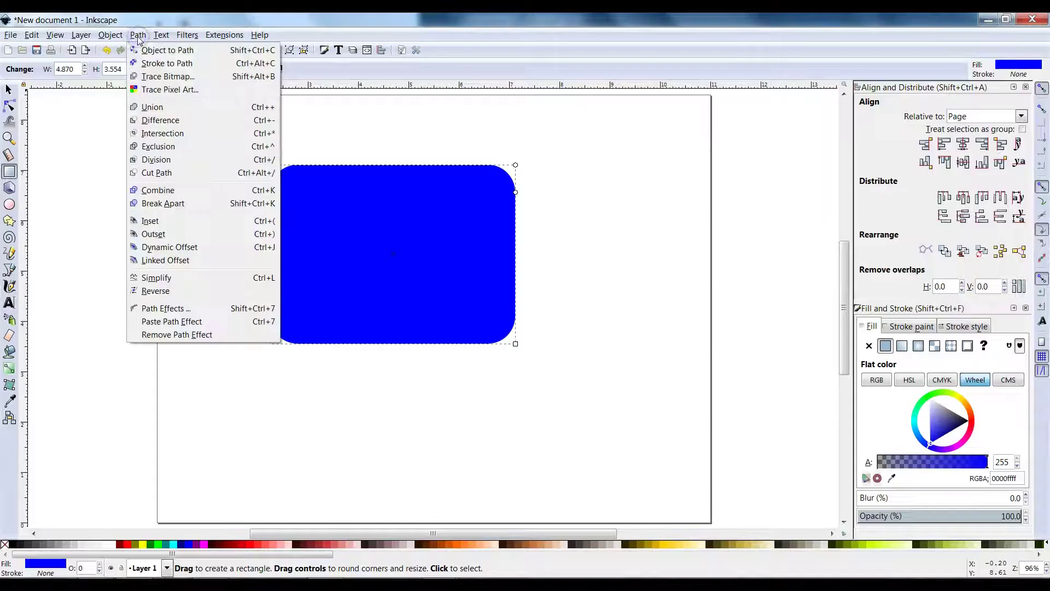
pyautogui.click(177, 55)
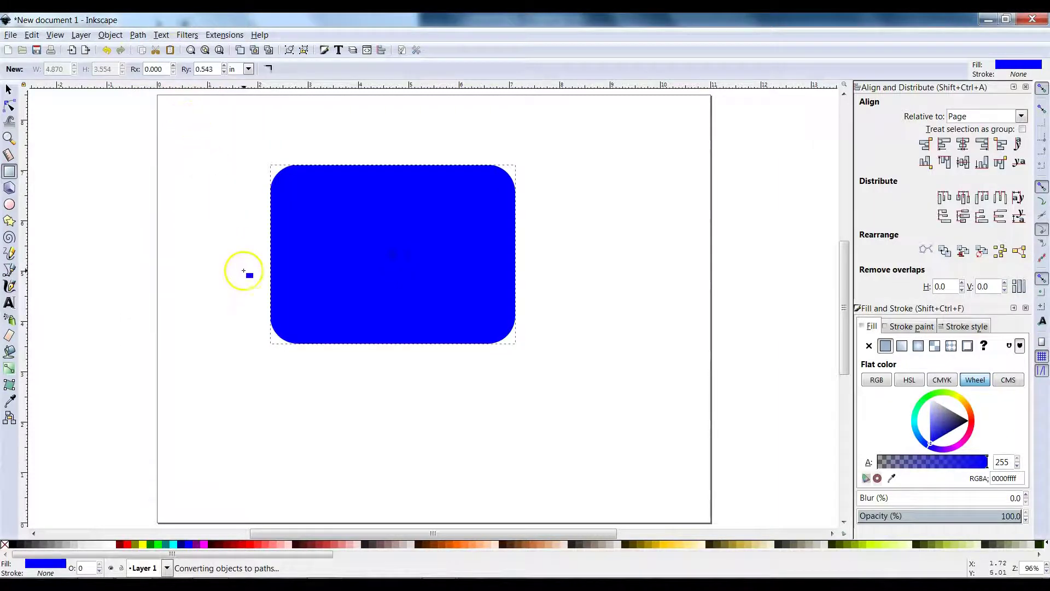
# - Scroll the tutorial PDF down to Step 2's instructions on page 3
pyautogui.hotkey('alt', 'Tab')
pyautogui.scroll(-10, 389, 299)
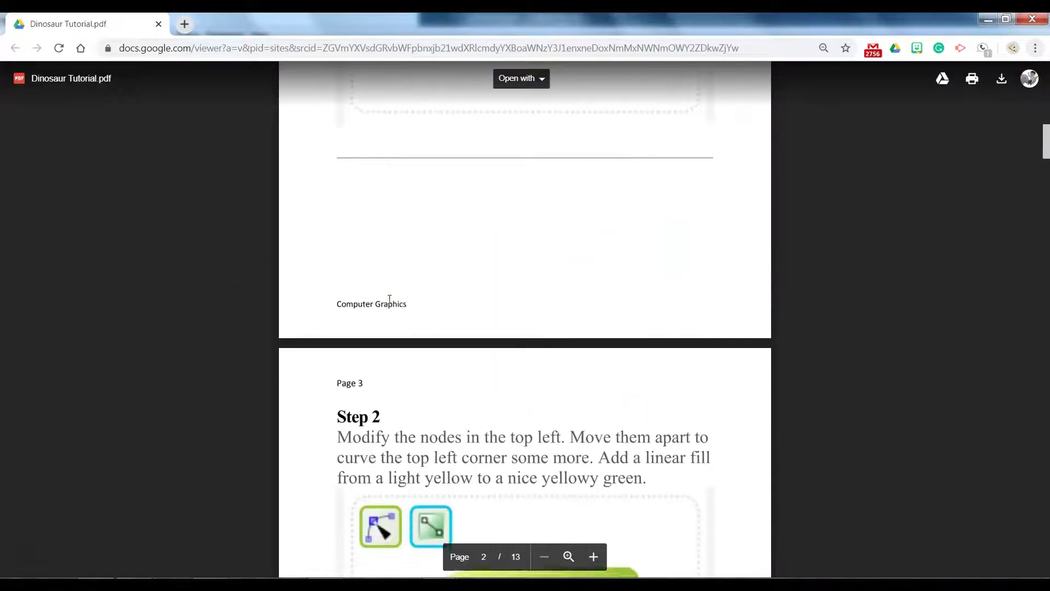
pyautogui.scroll(-1, 389, 299)
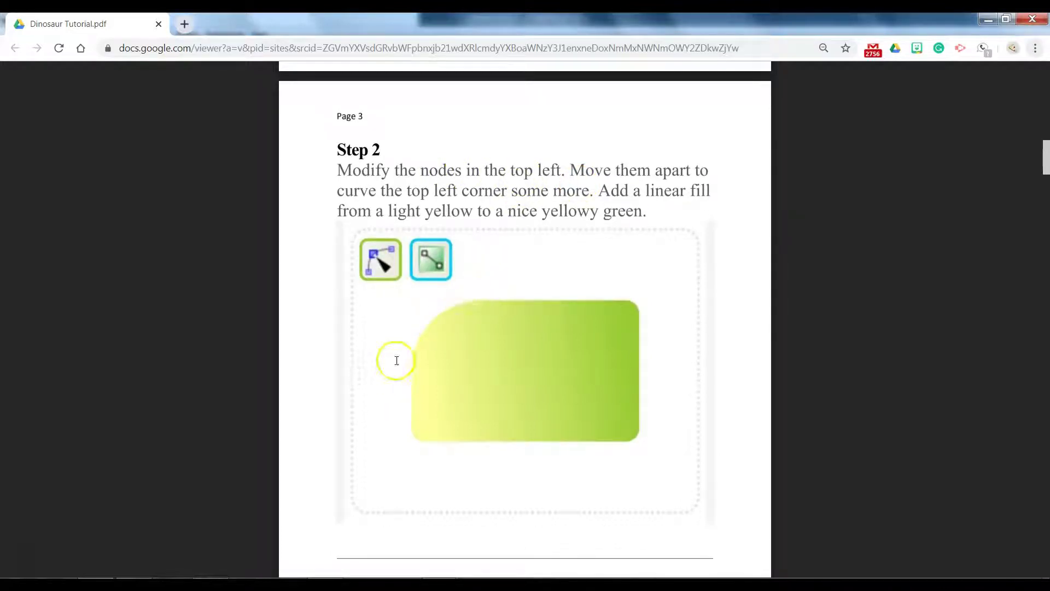
# - Select the blue path with the Node tool so its nodes are shown
pyautogui.hotkey('alt', 'Tab')
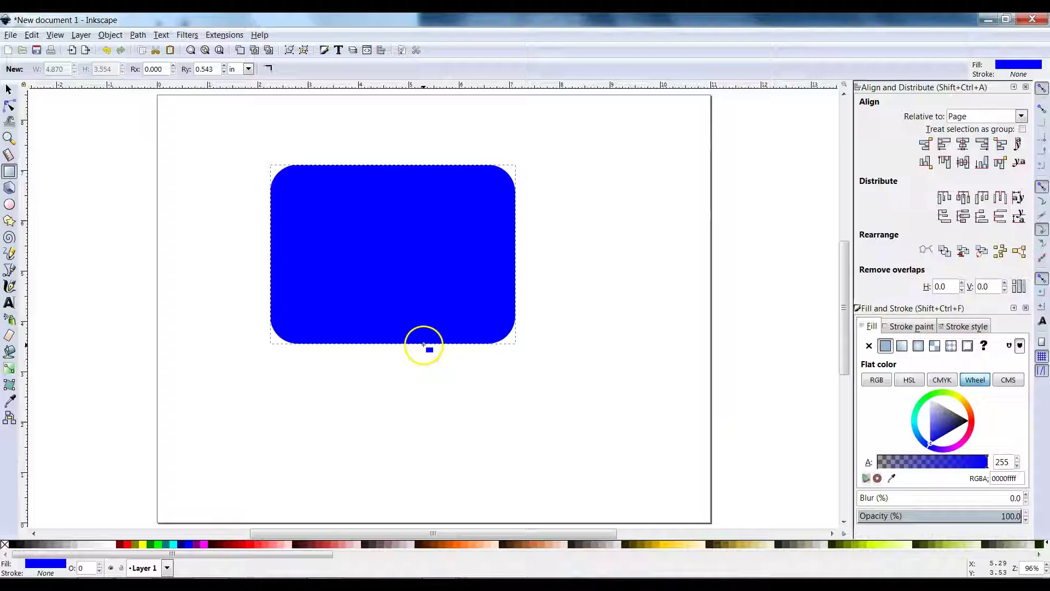
pyautogui.click(14, 110)
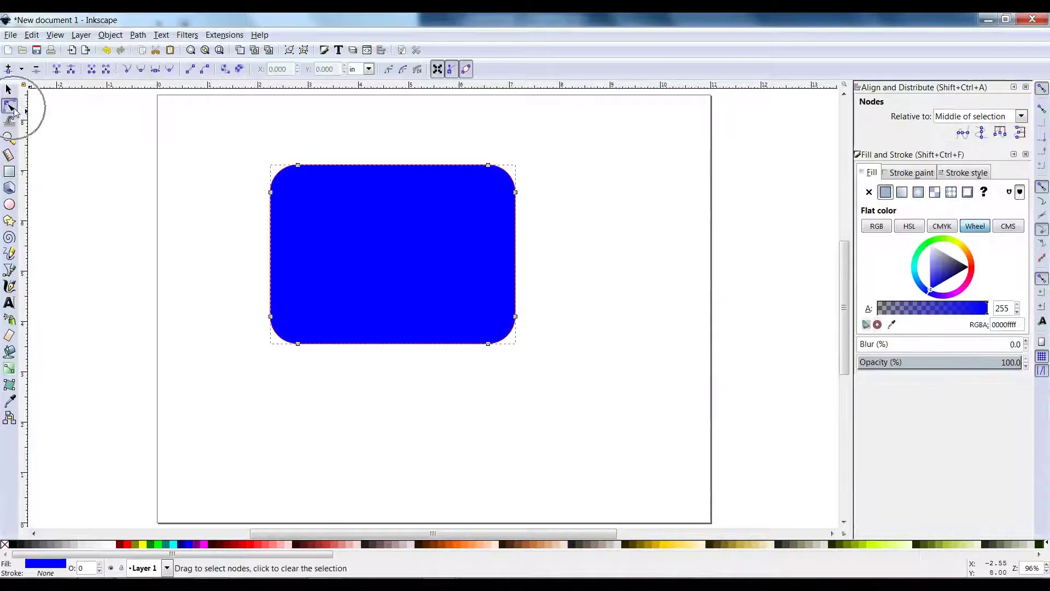
pyautogui.click(236, 157)
pyautogui.click(350, 221)
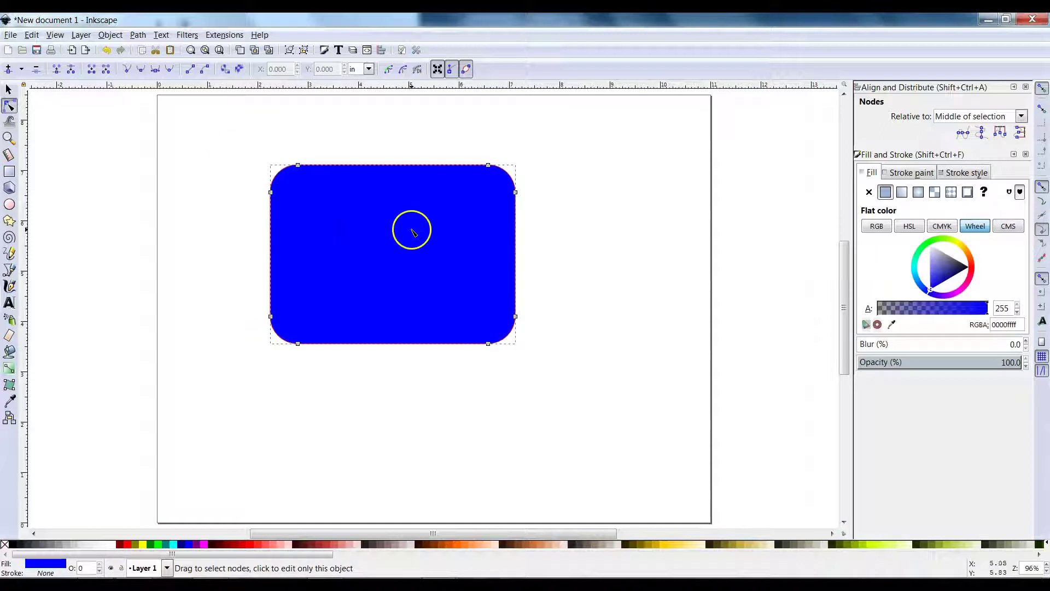
pyautogui.click(548, 218)
pyautogui.click(501, 225)
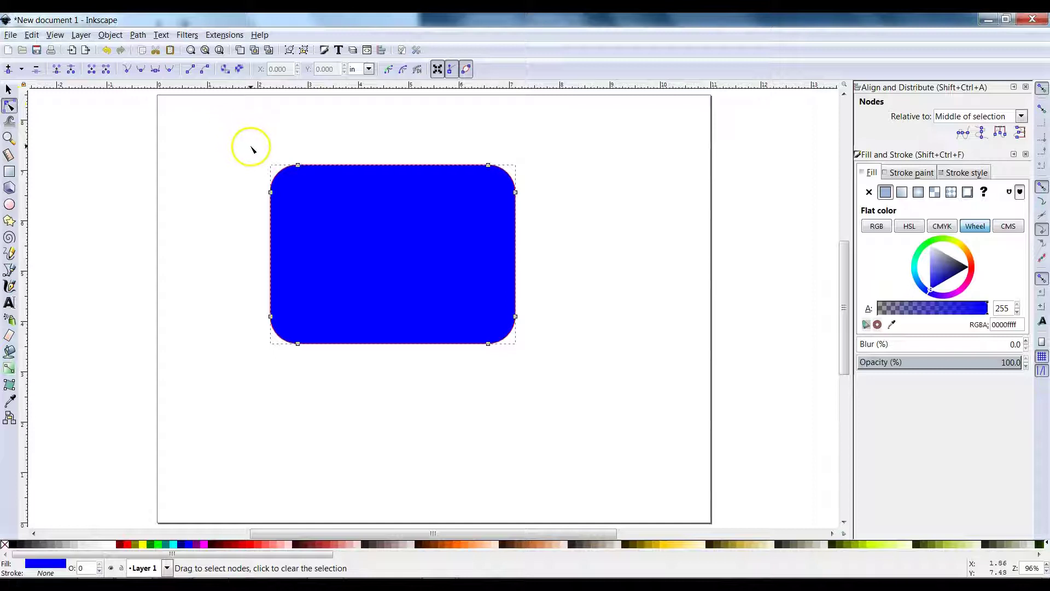
# - Select both top-left corner nodes, drag them down the left side, and compare with the tutorial
pyautogui.moveTo(316, 219); pyautogui.dragTo(316, 219)
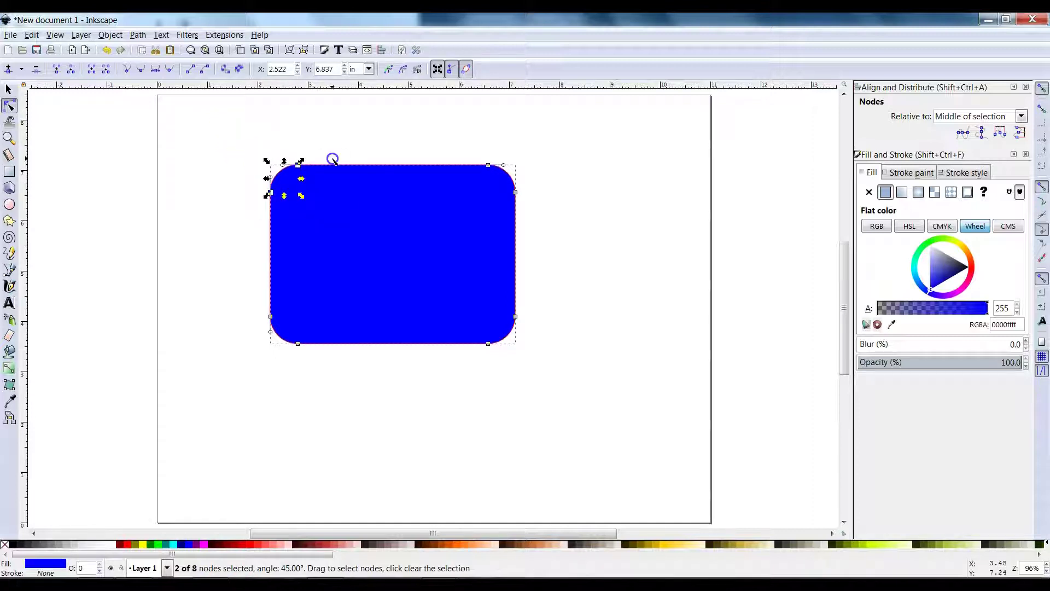
pyautogui.click(296, 157)
pyautogui.moveTo(248, 147); pyautogui.dragTo(310, 212)
pyautogui.click(277, 147)
pyautogui.moveTo(245, 139); pyautogui.dragTo(321, 215)
pyautogui.click(237, 122)
pyautogui.moveTo(249, 152); pyautogui.dragTo(339, 220)
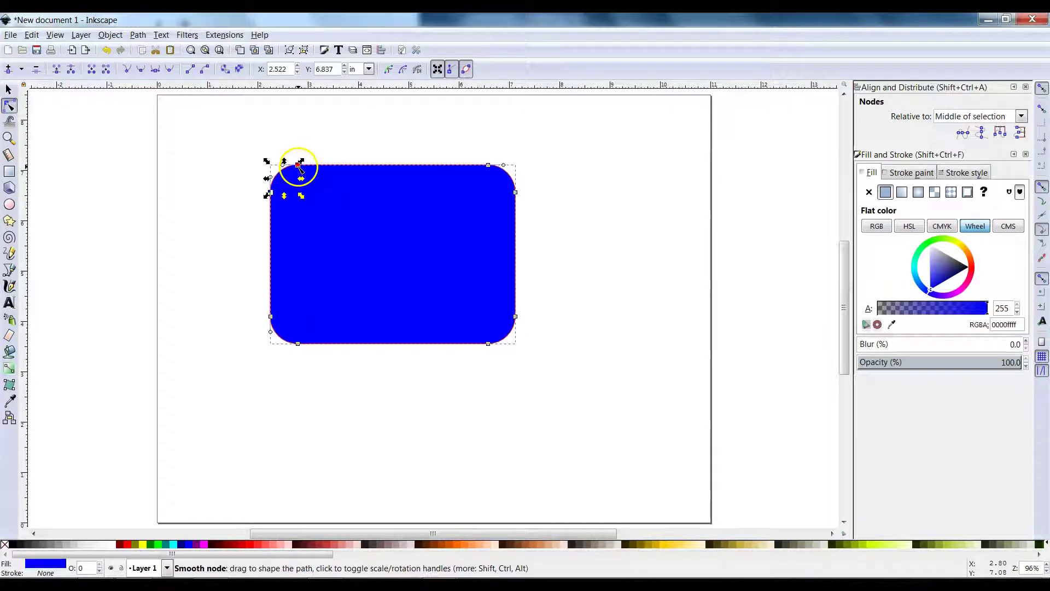
pyautogui.moveTo(299, 165)
pyautogui.mouseDown()
pyautogui.moveTo(314, 177)
pyautogui.moveTo(271, 179)
pyautogui.moveTo(306, 178)
pyautogui.moveTo(302, 208)
pyautogui.moveTo(303, 181)
pyautogui.mouseUp()
pyautogui.click(310, 148)
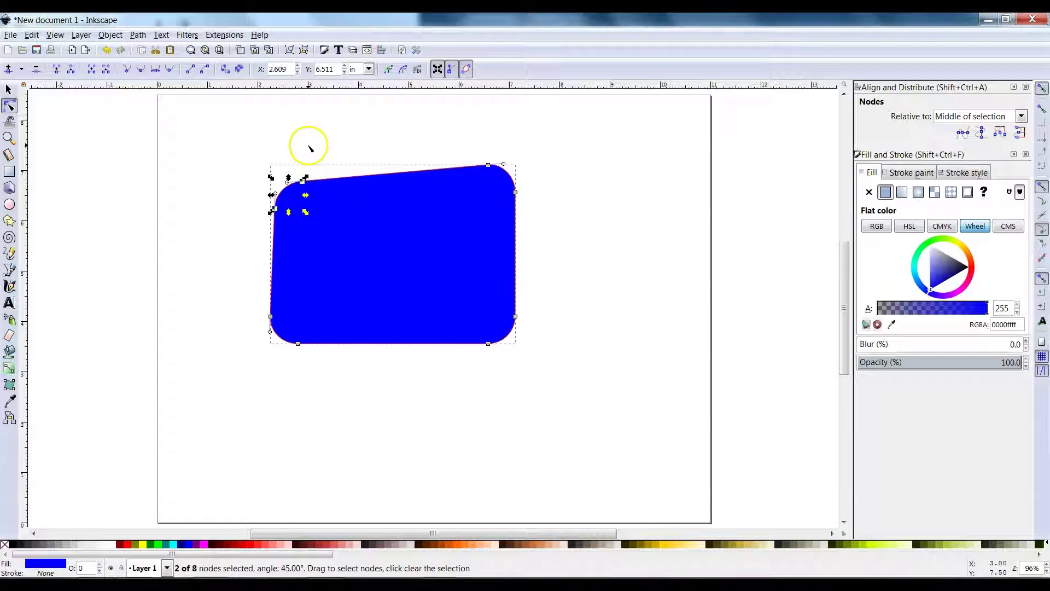
pyautogui.hotkey('alt', 'Tab')
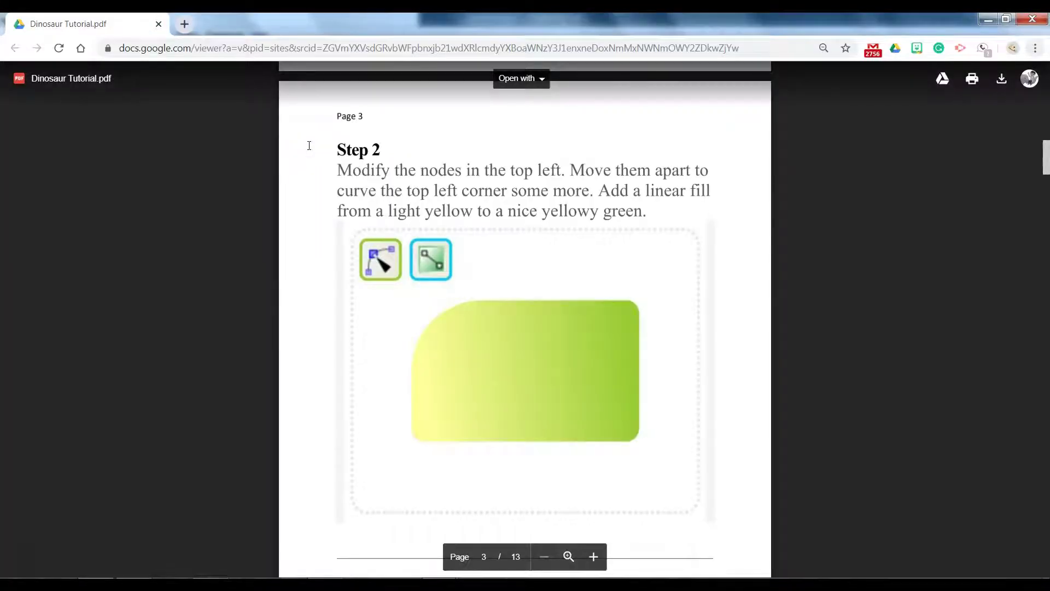
pyautogui.hotkey('alt', 'Tab')
pyautogui.hotkey('alt', 'Tab')
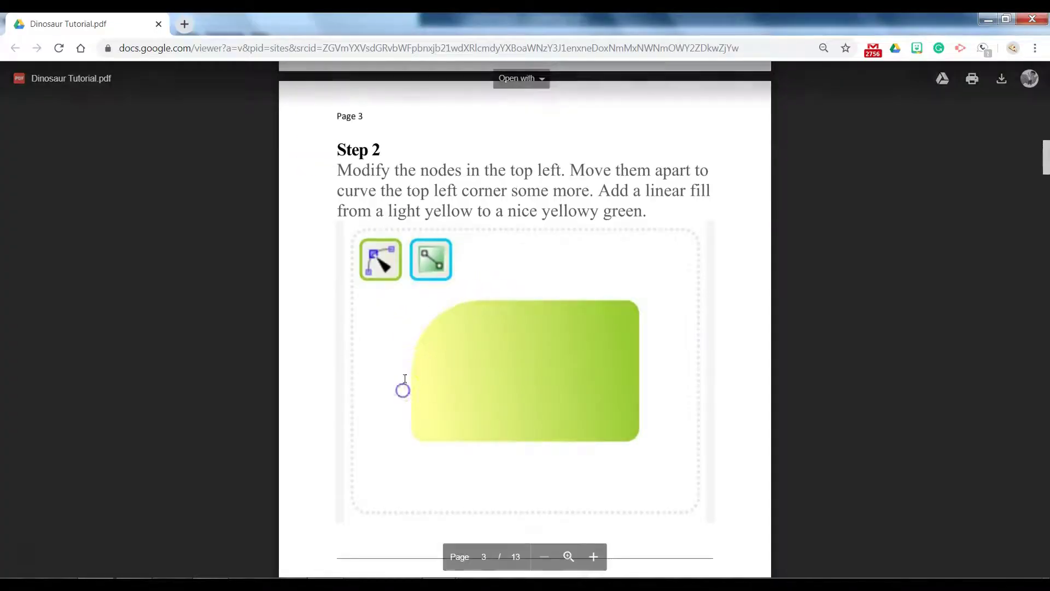
# - Undo the sloped edge and drag the top-left nodes and segment into a wide bulging curve
pyautogui.hotkey('alt', 'Tab')
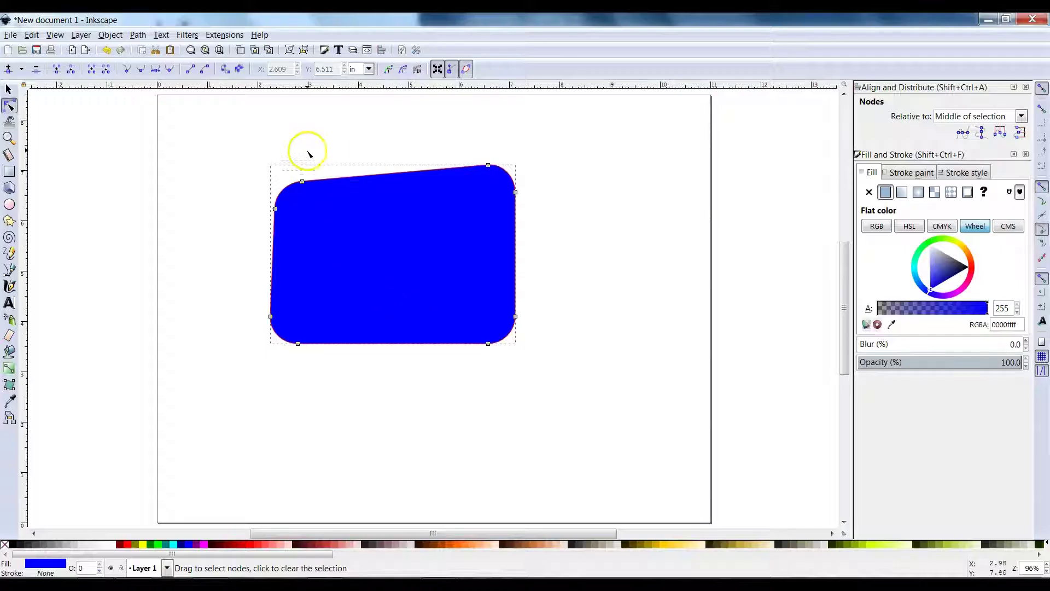
pyautogui.click(105, 51)
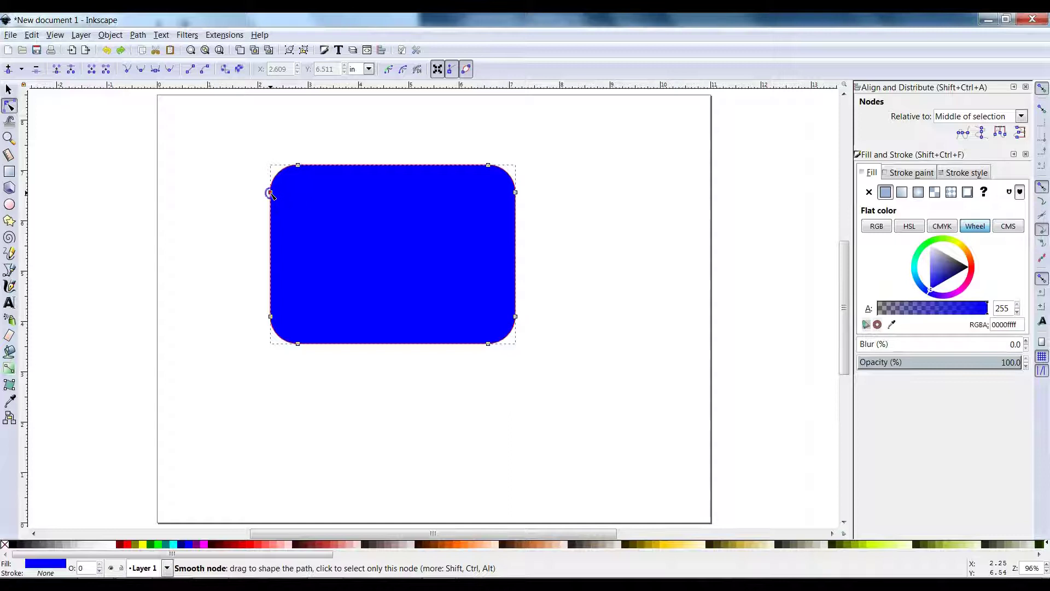
pyautogui.moveTo(270, 193); pyautogui.dragTo(270, 252)
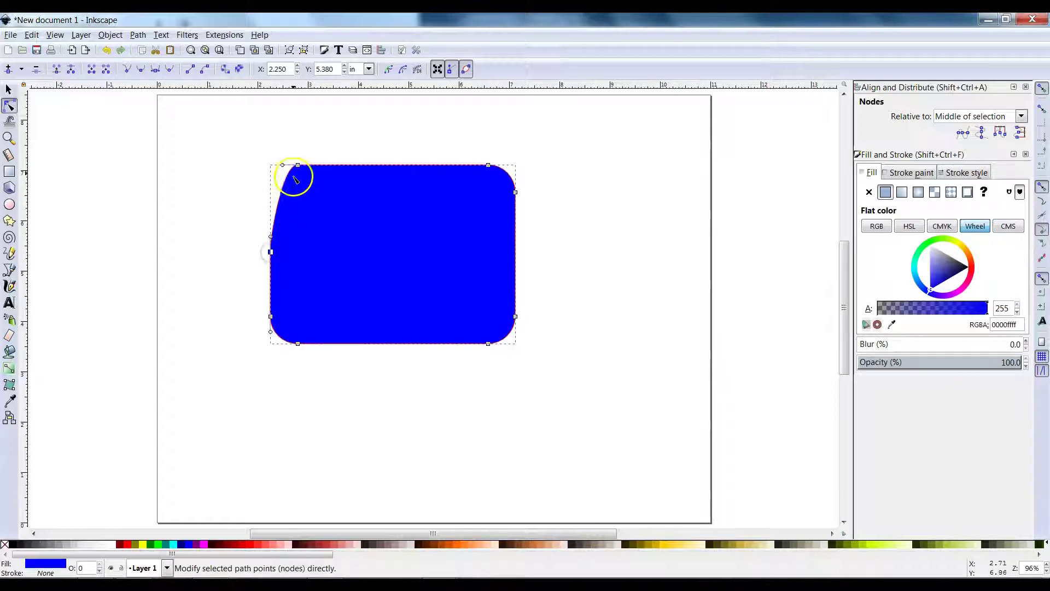
pyautogui.moveTo(299, 168); pyautogui.dragTo(372, 166)
pyautogui.moveTo(323, 201); pyautogui.dragTo(270, 179)
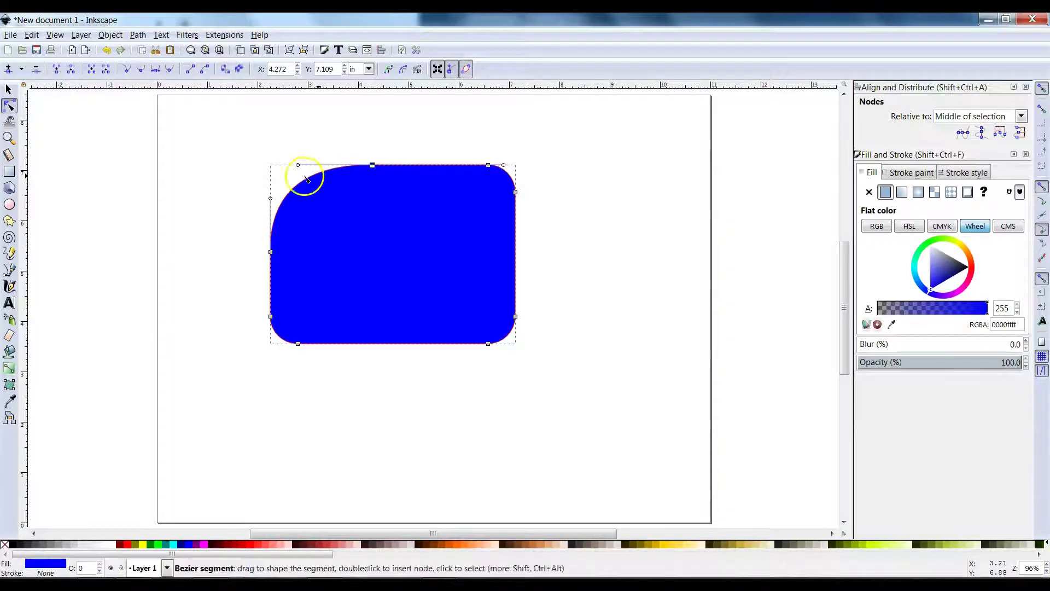
pyautogui.moveTo(373, 165); pyautogui.dragTo(403, 166)
# - Lower the left node and lengthen the top handle to flatten the curve, then return to the Selector
pyautogui.moveTo(272, 252); pyautogui.dragTo(271, 267)
pyautogui.moveTo(326, 165); pyautogui.dragTo(303, 167)
pyautogui.click(333, 149)
pyautogui.click(11, 89)
pyautogui.hotkey('alt', 'Tab')
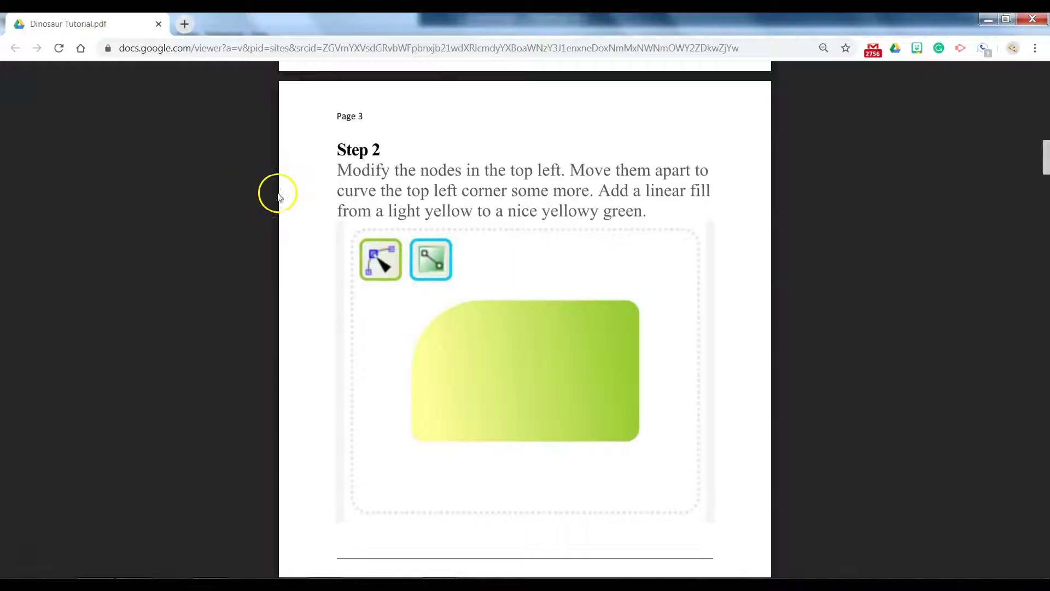
pyautogui.hotkey('alt', 'Tab')
pyautogui.hotkey('alt', 'Tab')
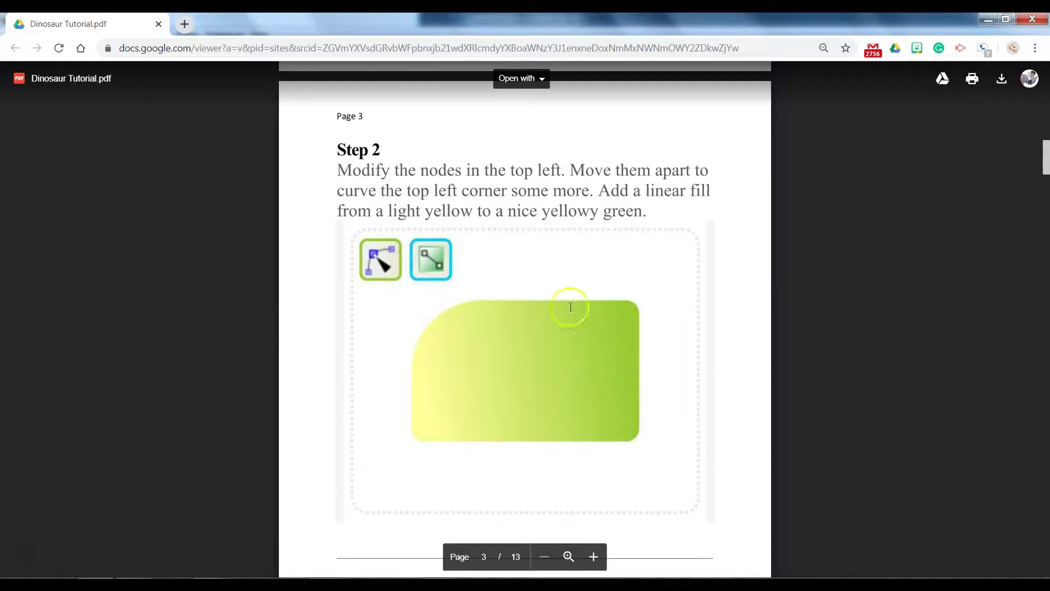
pyautogui.hotkey('alt', 'Tab')
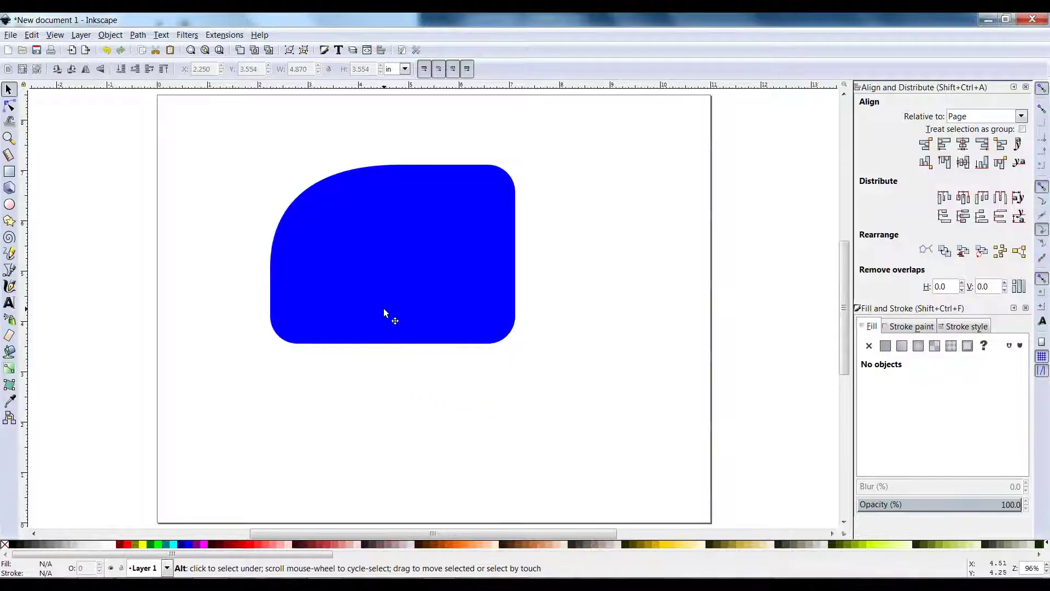
# - Shorten and narrow the blue shape, moving it toward the page's top-left
pyautogui.click(384, 312)
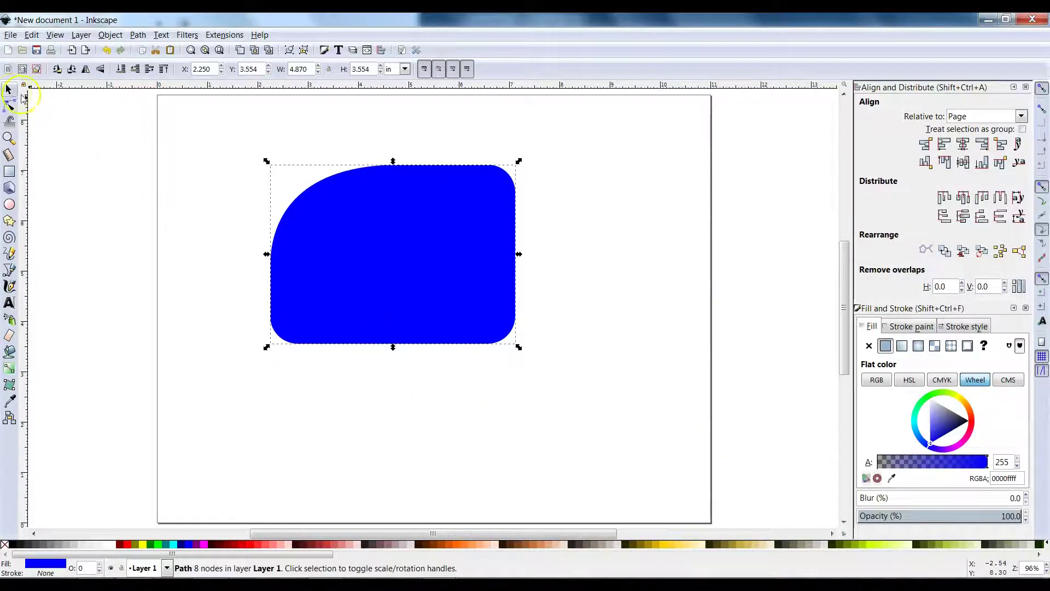
pyautogui.moveTo(393, 347); pyautogui.dragTo(393, 319)
pyautogui.moveTo(443, 268); pyautogui.dragTo(488, 232)
pyautogui.moveTo(560, 206); pyautogui.dragTo(492, 208)
pyautogui.moveTo(432, 272); pyautogui.dragTo(438, 255)
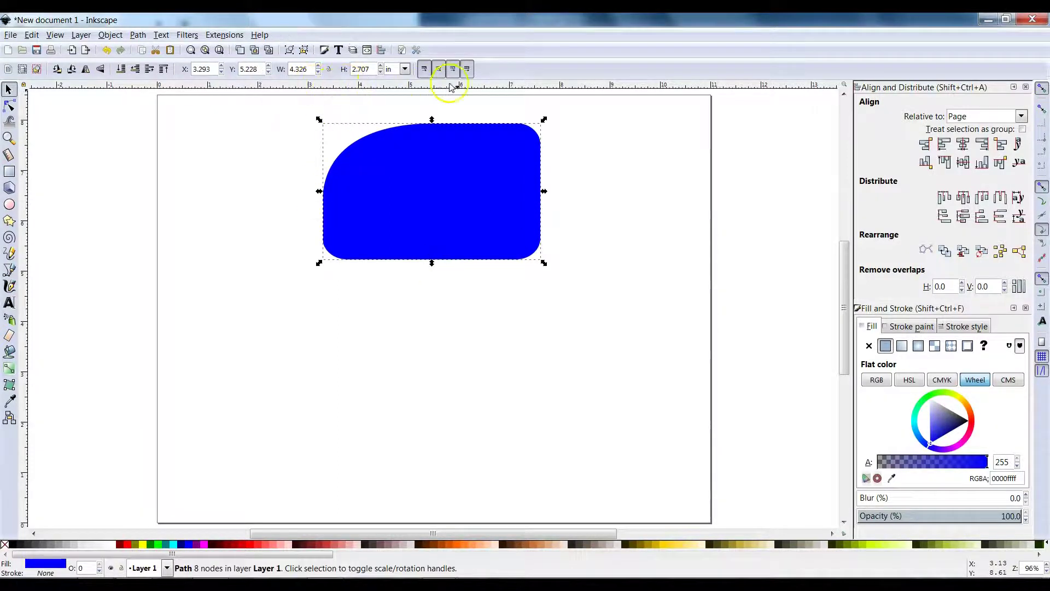
pyautogui.moveTo(432, 141); pyautogui.dragTo(432, 152)
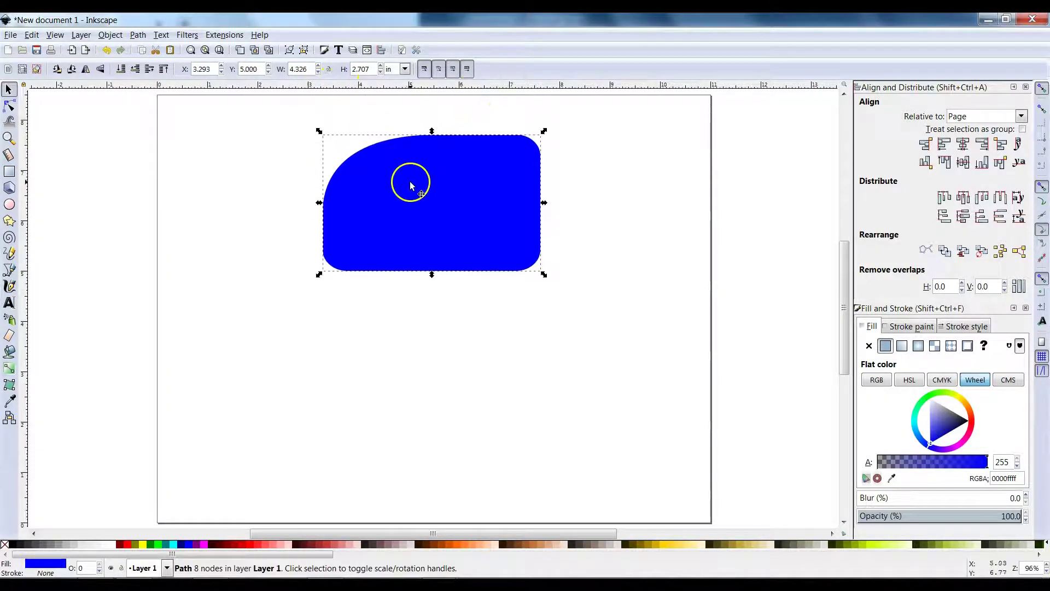
pyautogui.moveTo(412, 186); pyautogui.dragTo(245, 148)
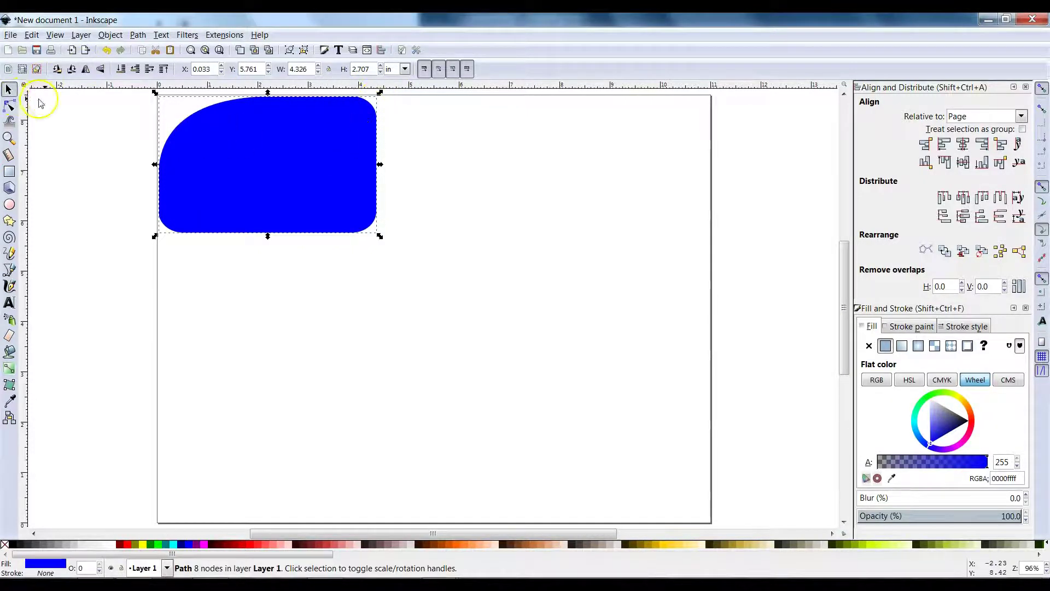
# - Fit the page in view and move the blue shape to X 2.848, Y 5.261 in, near the centre
pyautogui.moveTo(124, 148); pyautogui.dragTo(130, 192)
pyautogui.scroll(2, 77, 136)
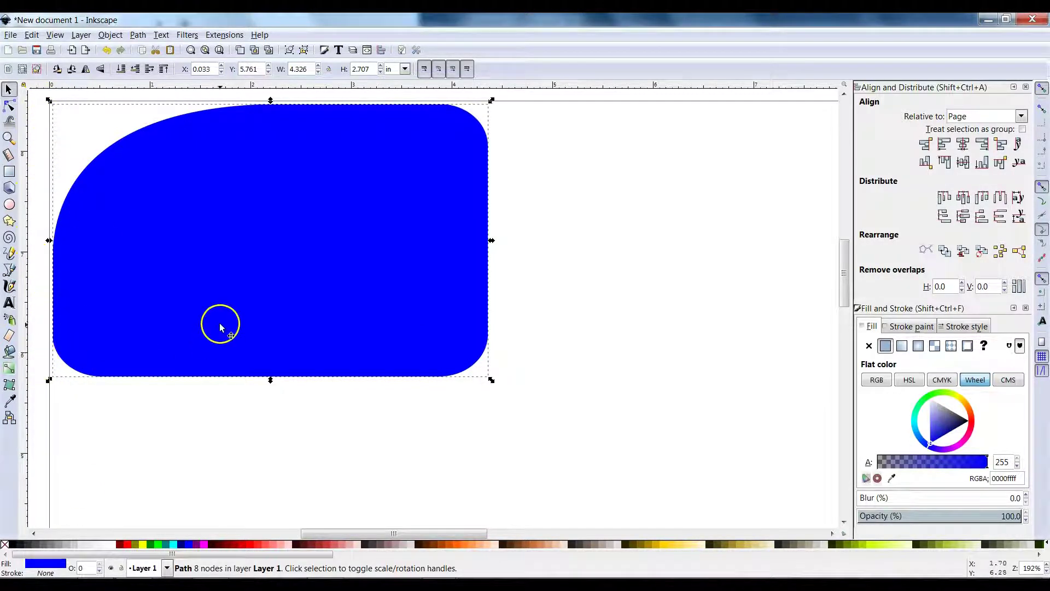
pyautogui.click(219, 50)
pyautogui.moveTo(261, 149); pyautogui.dragTo(405, 174)
pyautogui.hotkey('alt', 'Tab')
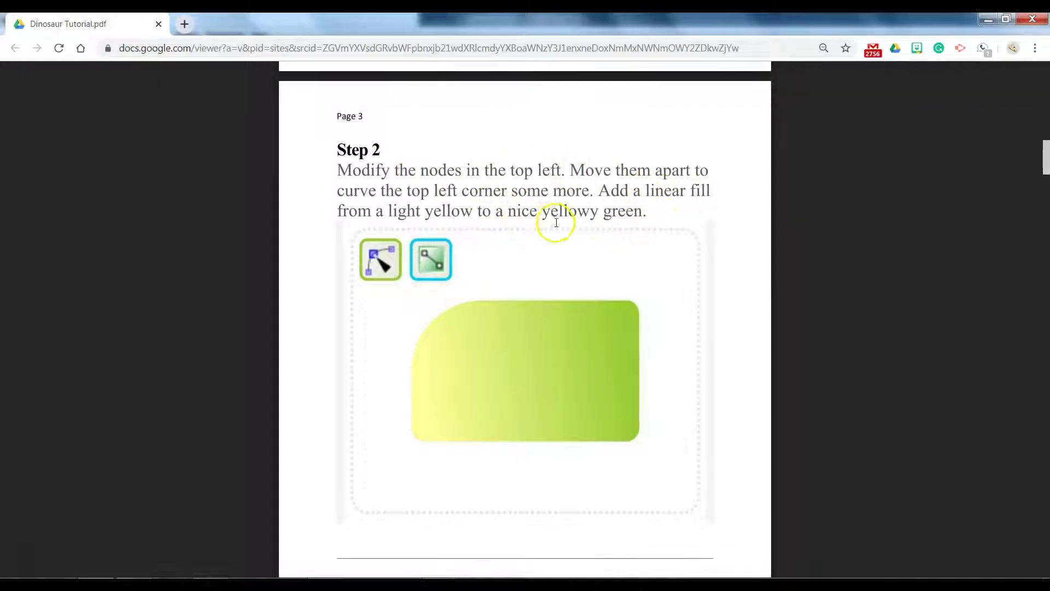
# - Resize the Inkscape window to sit beside the tutorial PDF and choose the Gradient tool
pyautogui.hotkey('alt', 'Tab')
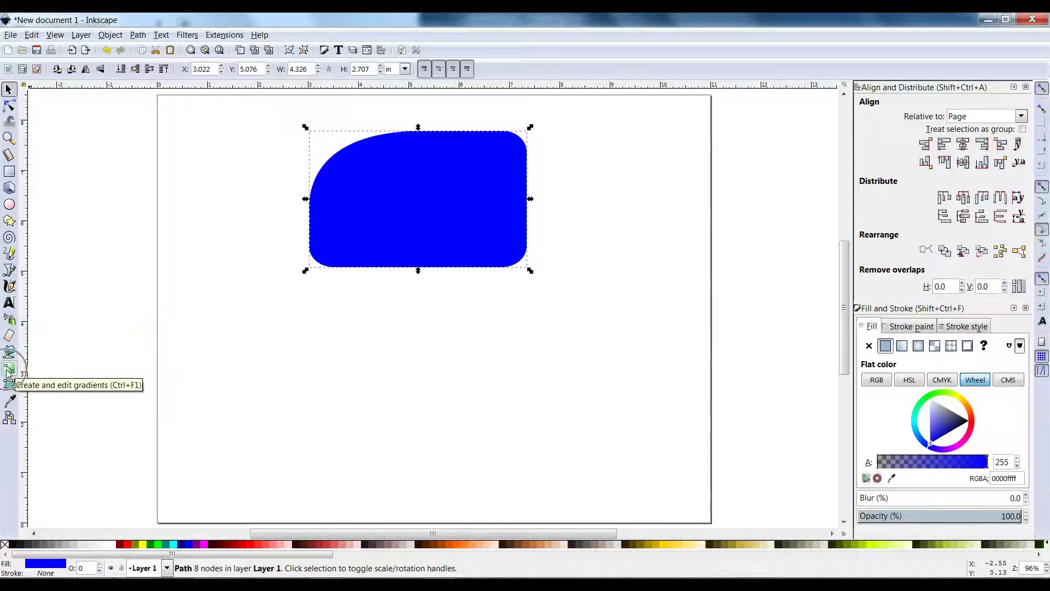
pyautogui.doubleClick(420, 34)
pyautogui.moveTo(420, 34); pyautogui.dragTo(200, 41)
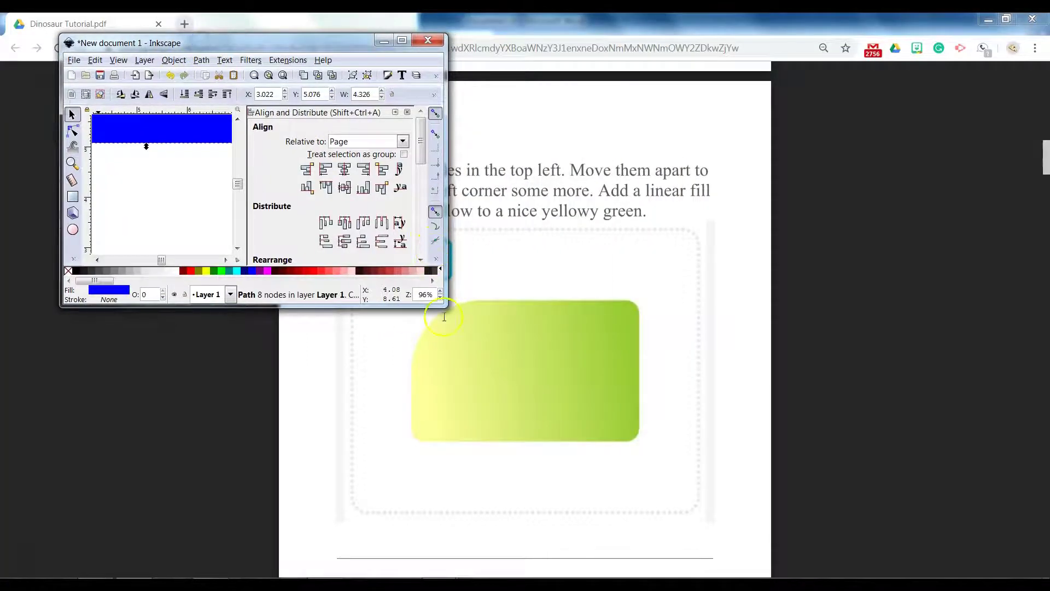
pyautogui.moveTo(446, 306); pyautogui.dragTo(774, 446)
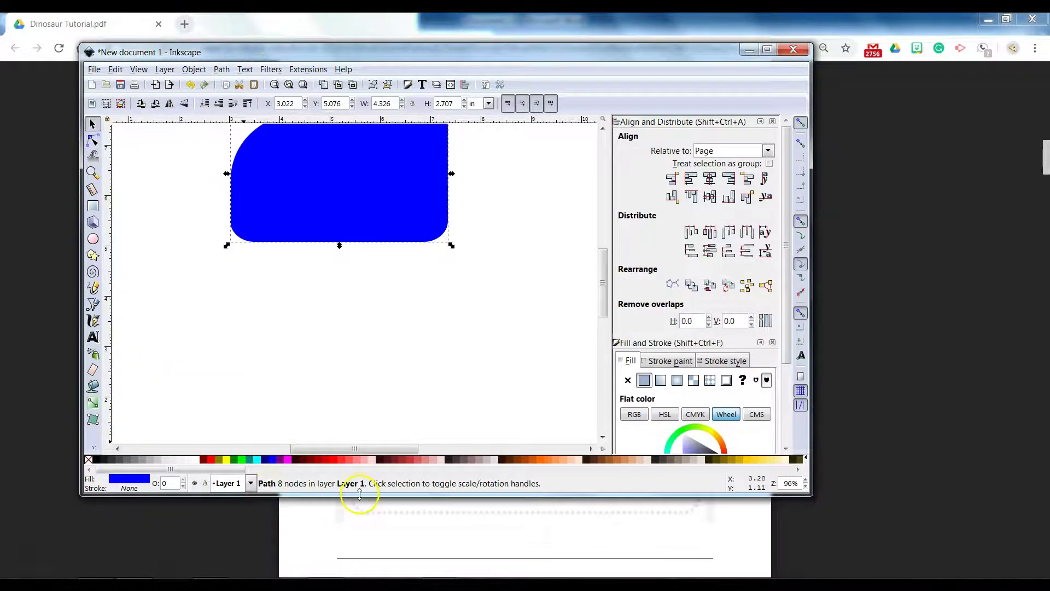
pyautogui.moveTo(359, 494); pyautogui.dragTo(361, 452)
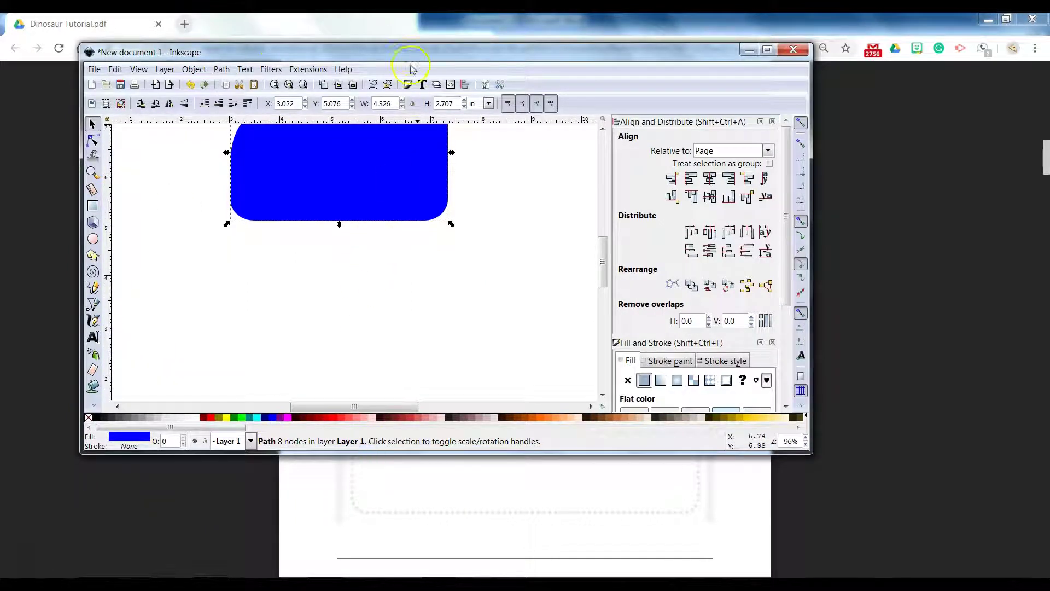
pyautogui.moveTo(409, 57); pyautogui.dragTo(400, 74)
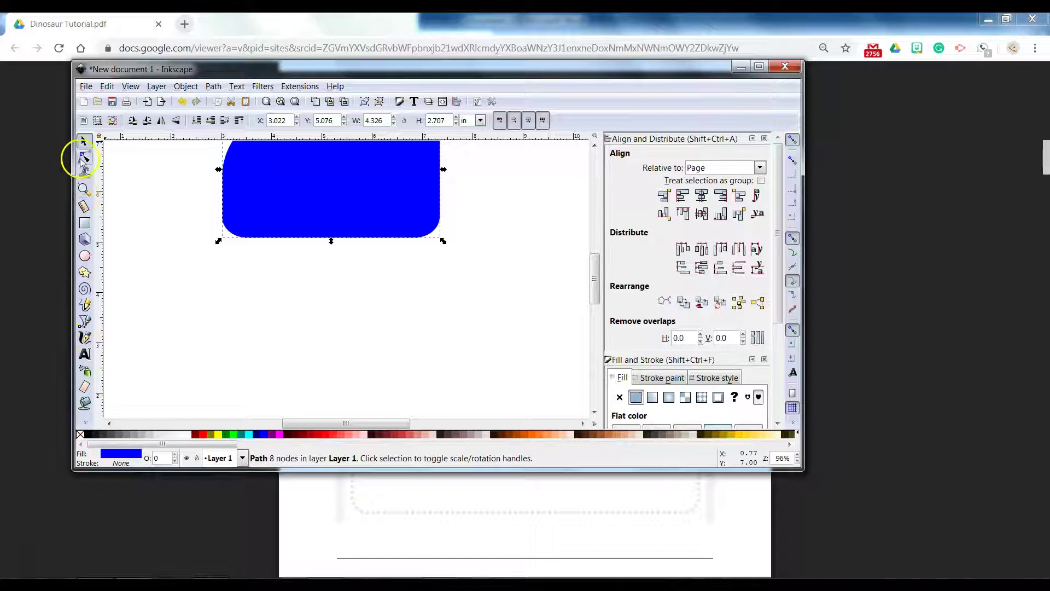
pyautogui.click(84, 423)
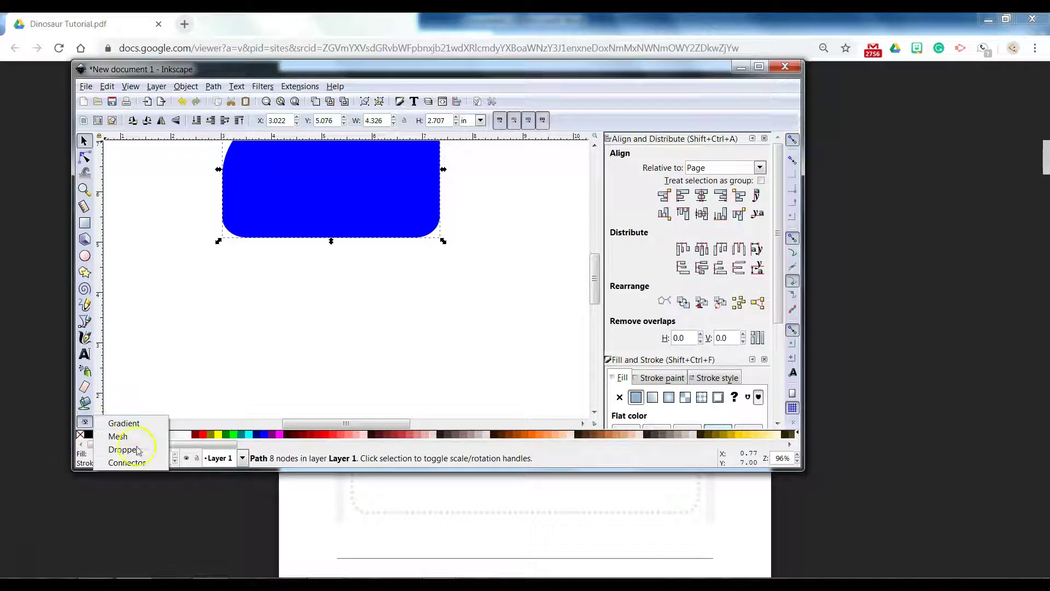
pyautogui.click(124, 423)
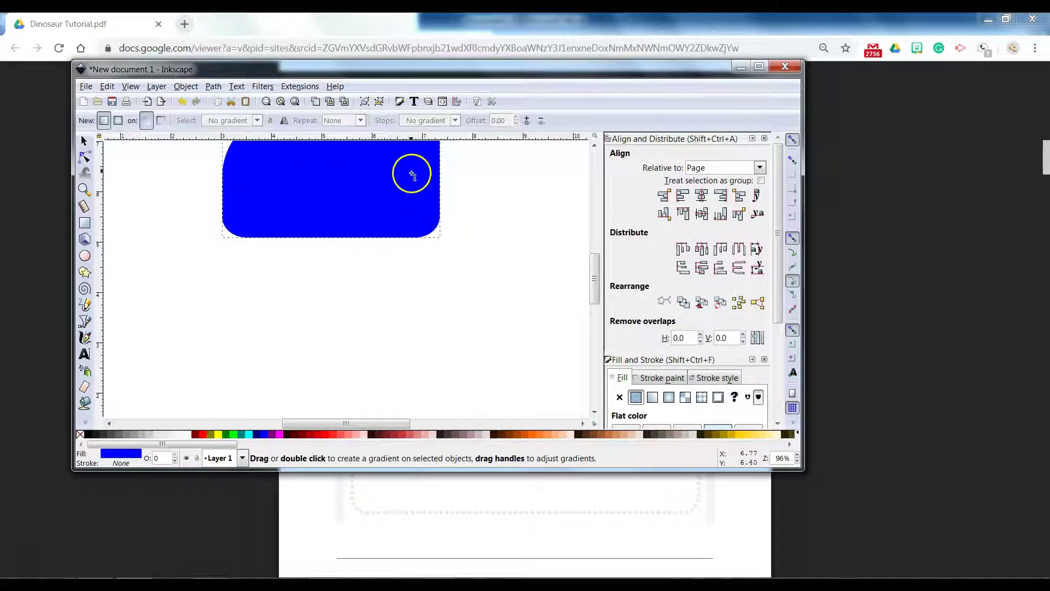
# - Fill the blue shape with a linear gradient, solid blue upper right fading to transparent lower left
pyautogui.moveTo(411, 172); pyautogui.dragTo(265, 209)
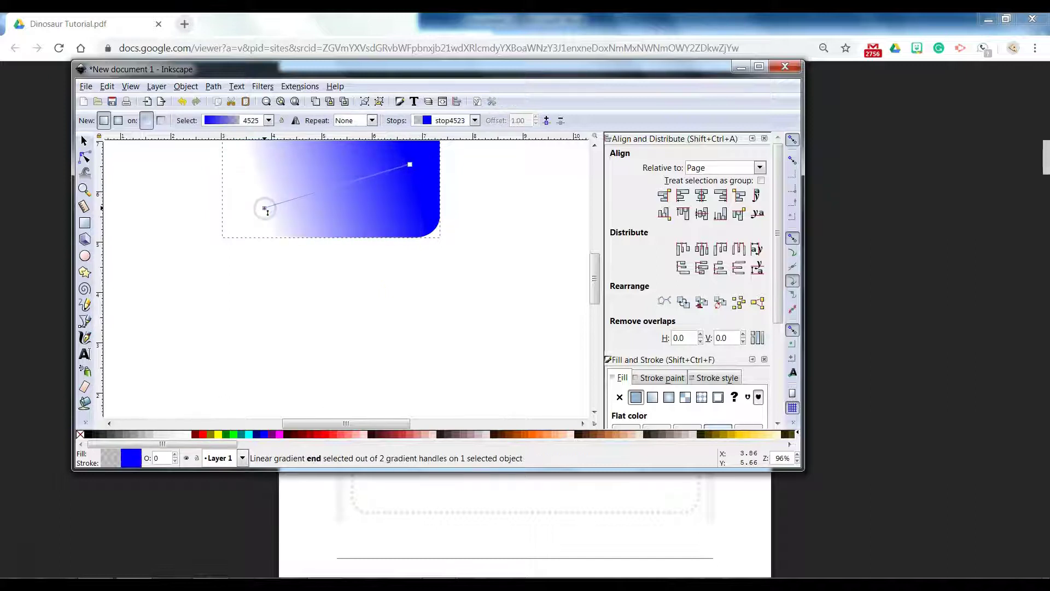
pyautogui.click(662, 137)
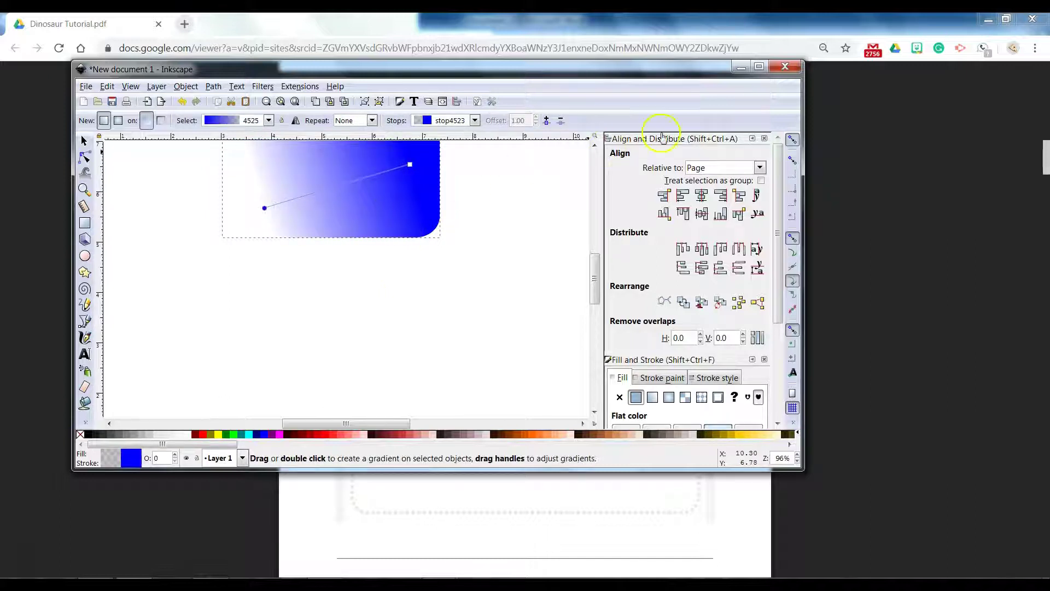
pyautogui.click(754, 69)
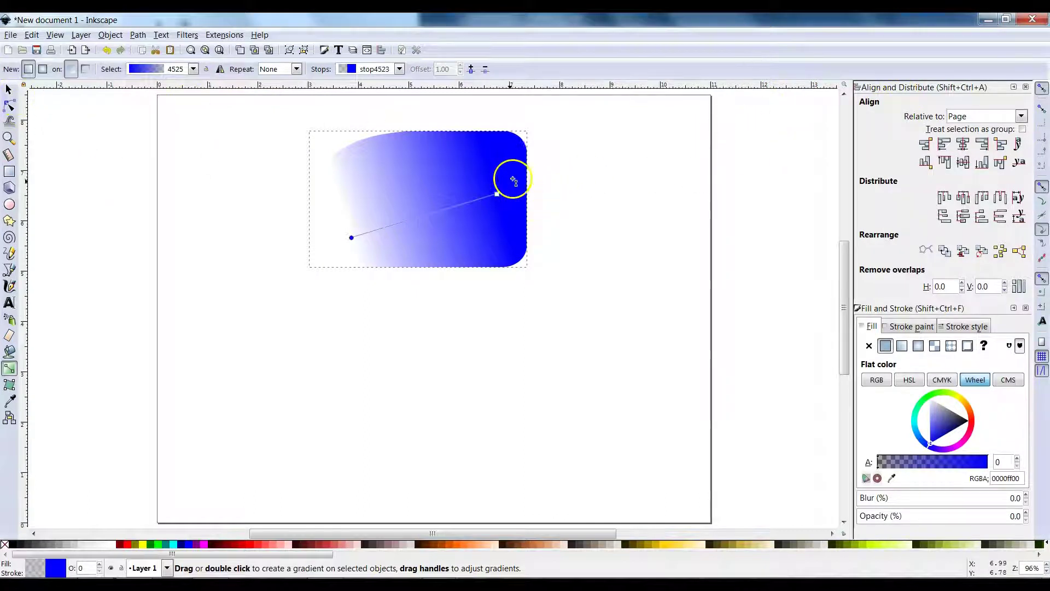
pyautogui.click(495, 194)
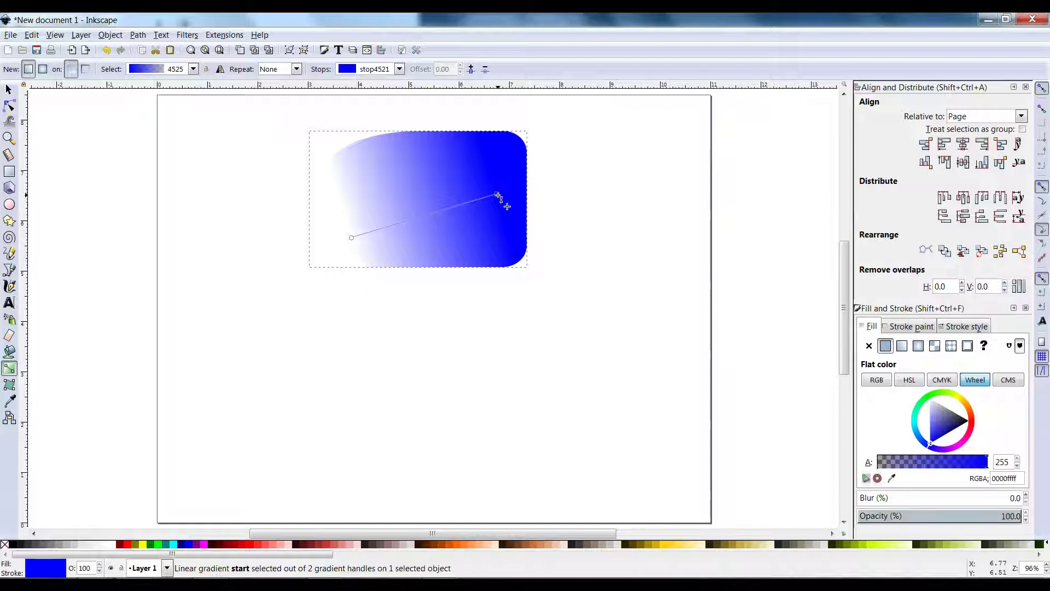
pyautogui.click(351, 237)
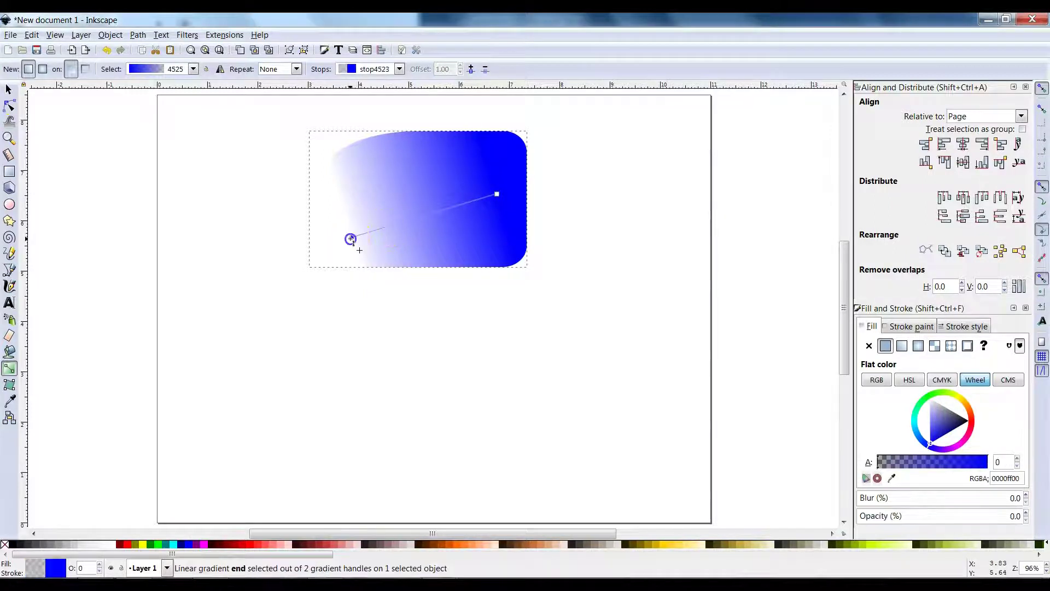
pyautogui.click(498, 194)
pyautogui.hotkey('alt', 'Tab')
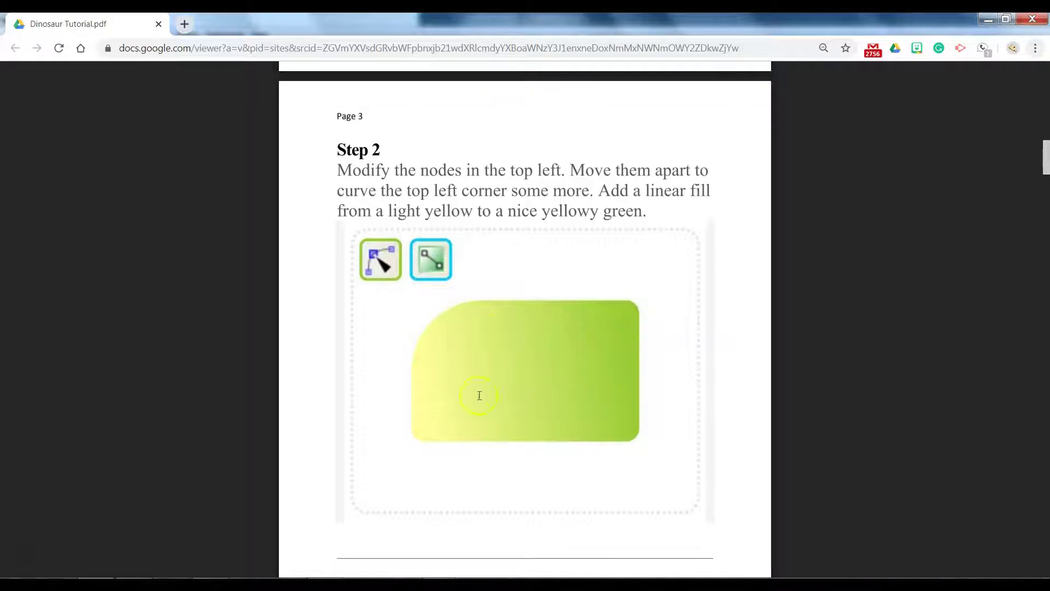
pyautogui.hotkey('alt', 'Tab')
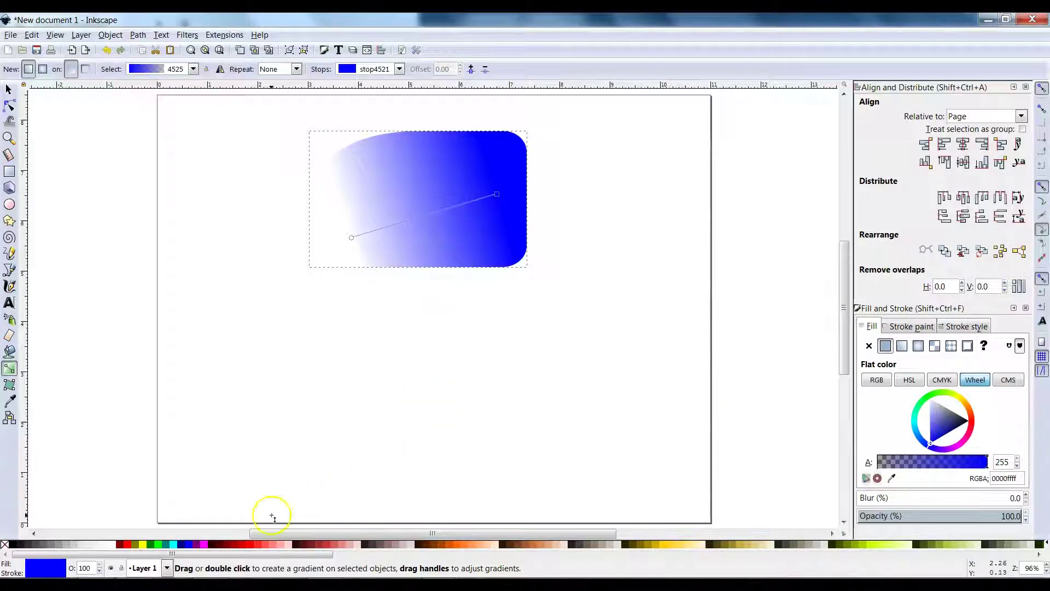
# - Color the head's gradient stops: darker green #44AA00 at the right end and bright #66FF00 at the left
pyautogui.moveTo(216, 555); pyautogui.dragTo(403, 556)
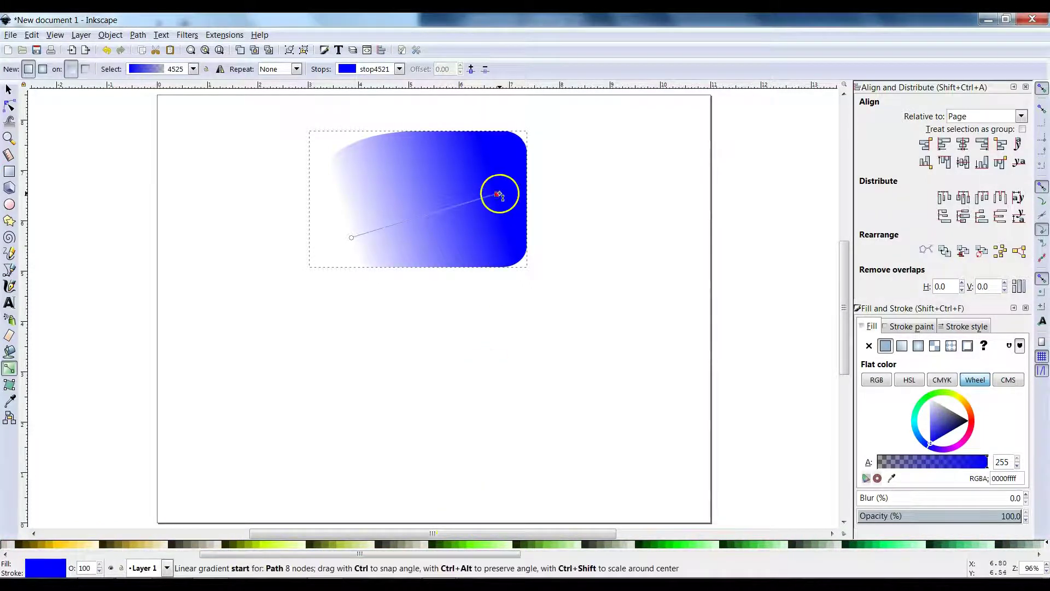
pyautogui.click(462, 546)
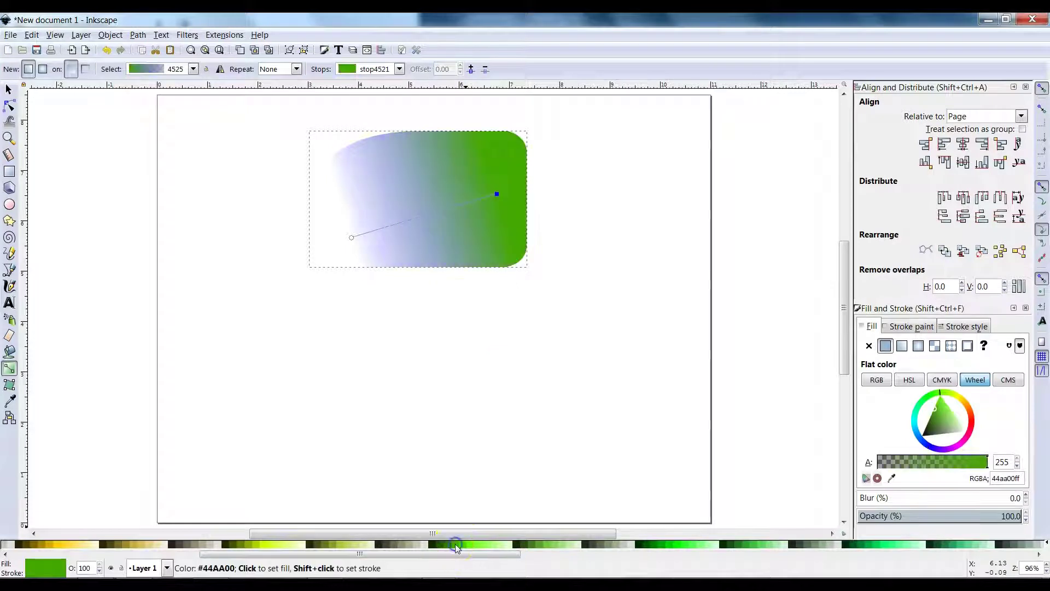
pyautogui.click(351, 238)
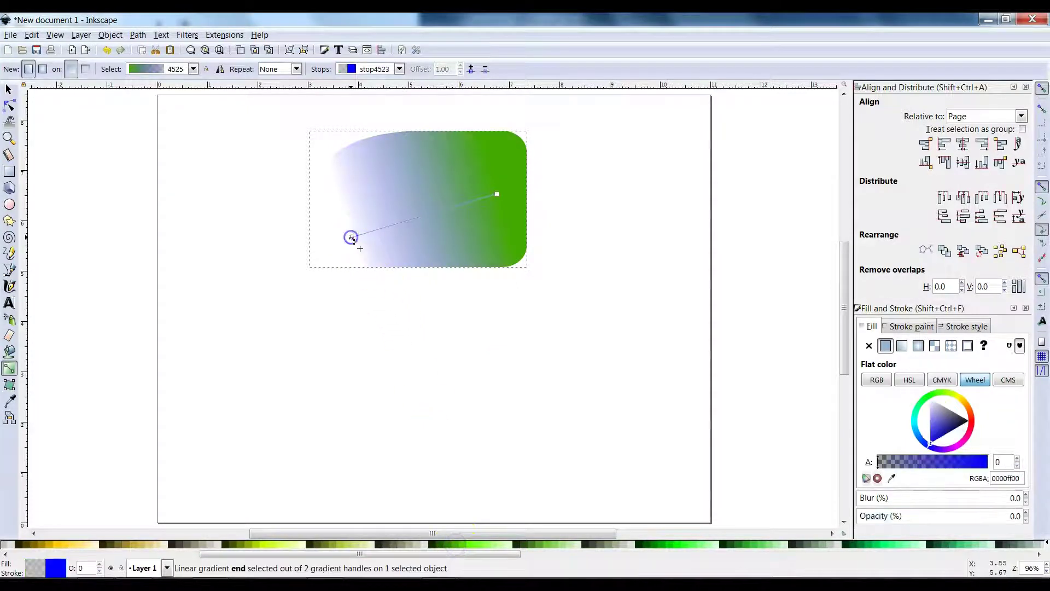
pyautogui.click(468, 546)
pyautogui.click(472, 545)
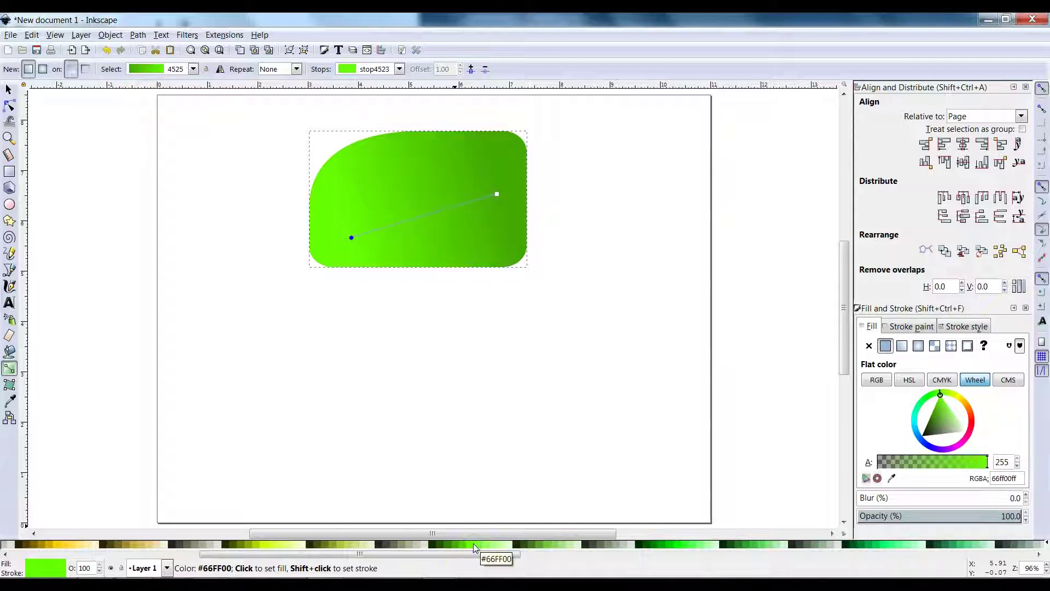
# - Reselect the green head shape and scroll the tutorial PDF down to Step 3
pyautogui.click(8, 89)
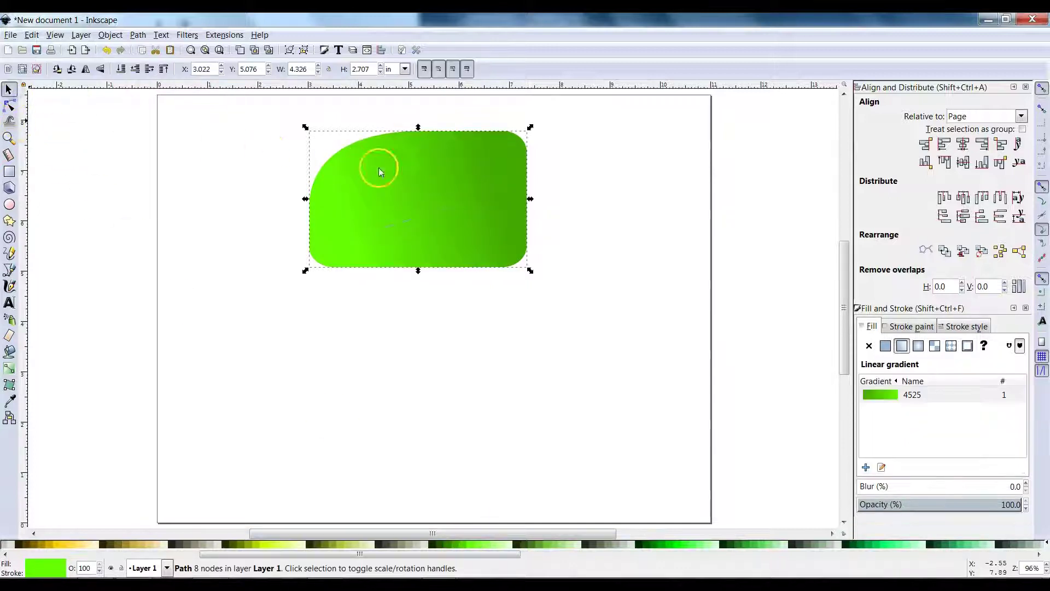
pyautogui.moveTo(389, 169); pyautogui.dragTo(405, 195)
pyautogui.click(406, 199)
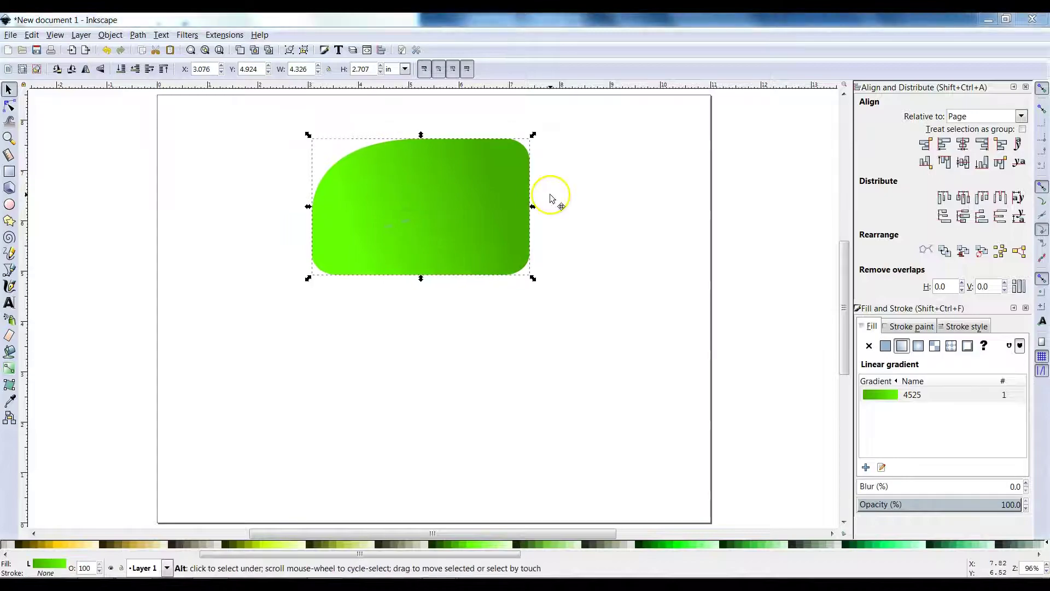
pyautogui.hotkey('alt', 'Tab')
pyautogui.scroll(-7, 549, 254)
pyautogui.scroll(-5, 552, 255)
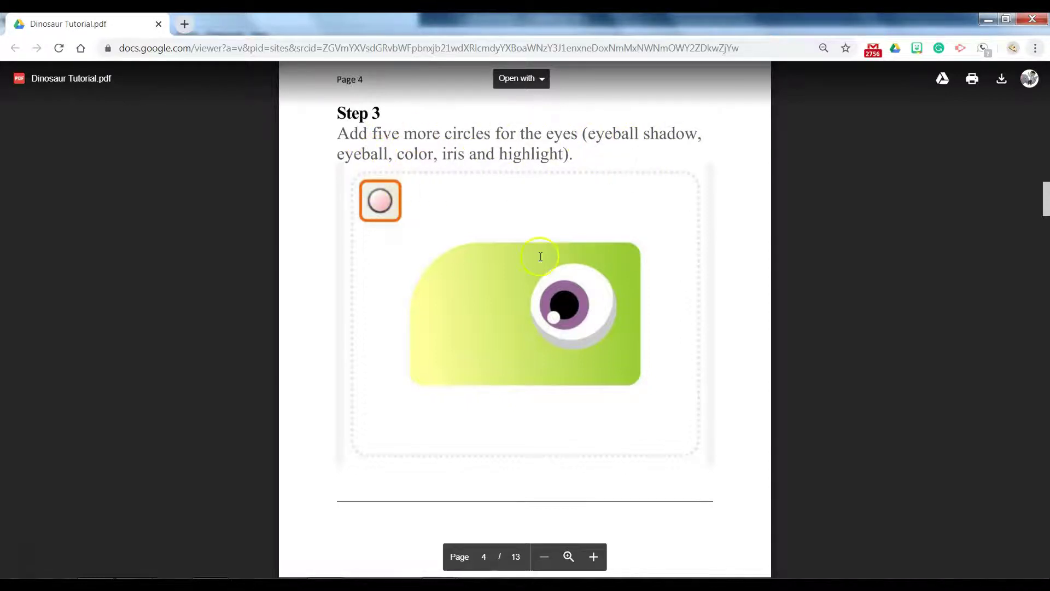
# - Draw a green 0.995 × 0.989 in circle left of the head, then check the tutorial
pyautogui.hotkey('alt', 'Tab')
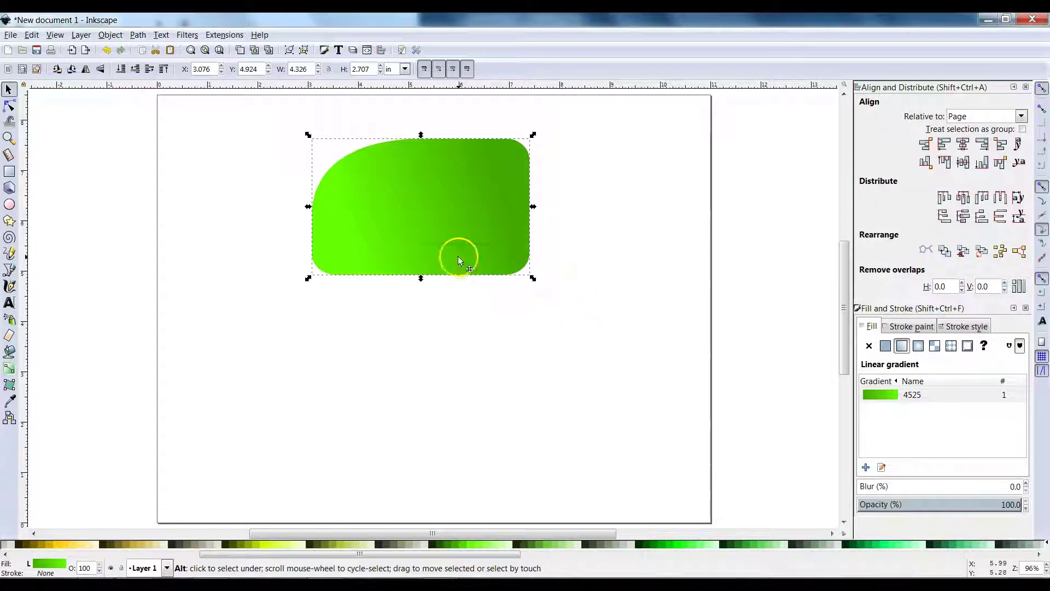
pyautogui.hotkey('alt', 'Tab')
pyautogui.hotkey('alt', 'Tab')
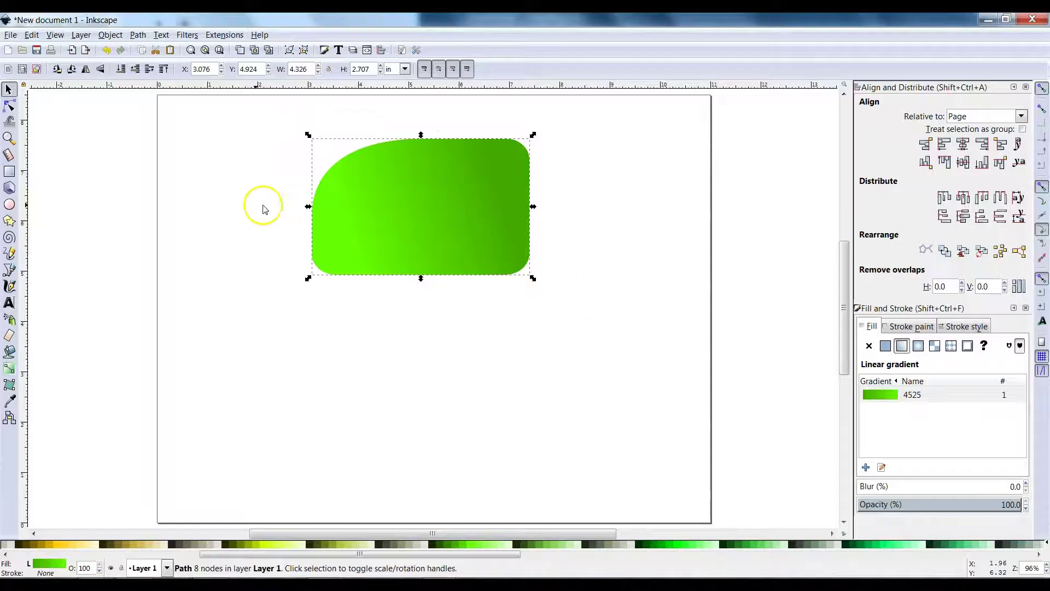
pyautogui.click(253, 206)
pyautogui.click(9, 205)
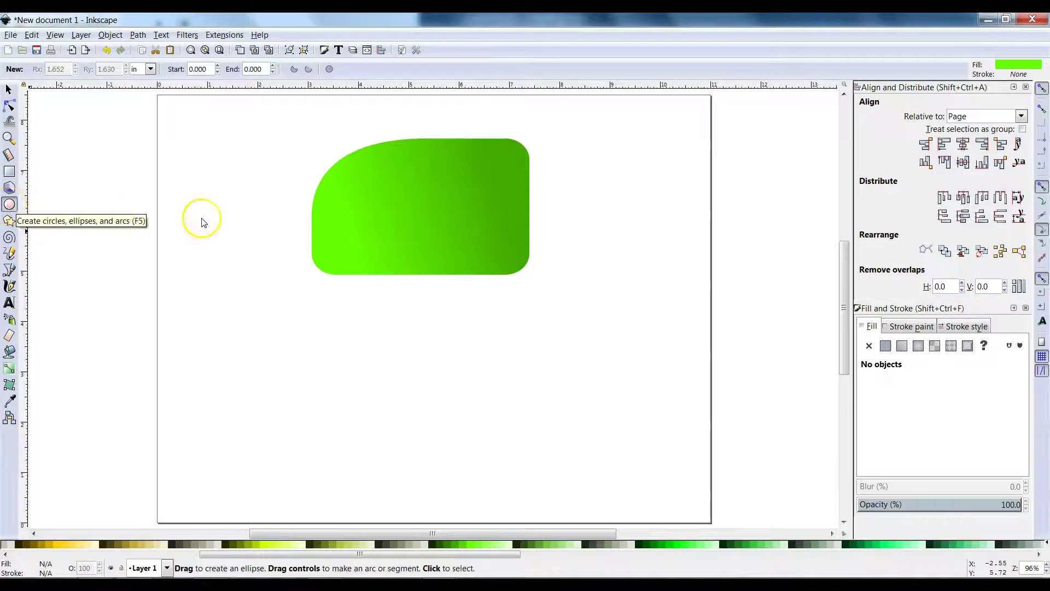
pyautogui.moveTo(175, 221)
pyautogui.mouseDown()
pyautogui.moveTo(282, 307)
pyautogui.moveTo(262, 316)
pyautogui.moveTo(275, 319)
pyautogui.mouseUp()
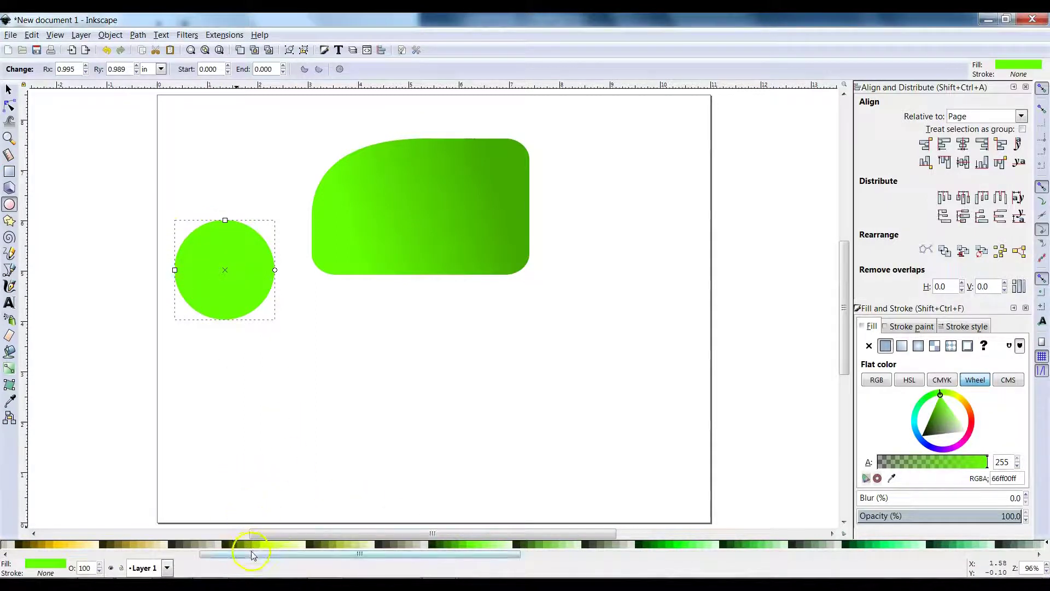
pyautogui.moveTo(251, 555); pyautogui.dragTo(55, 554)
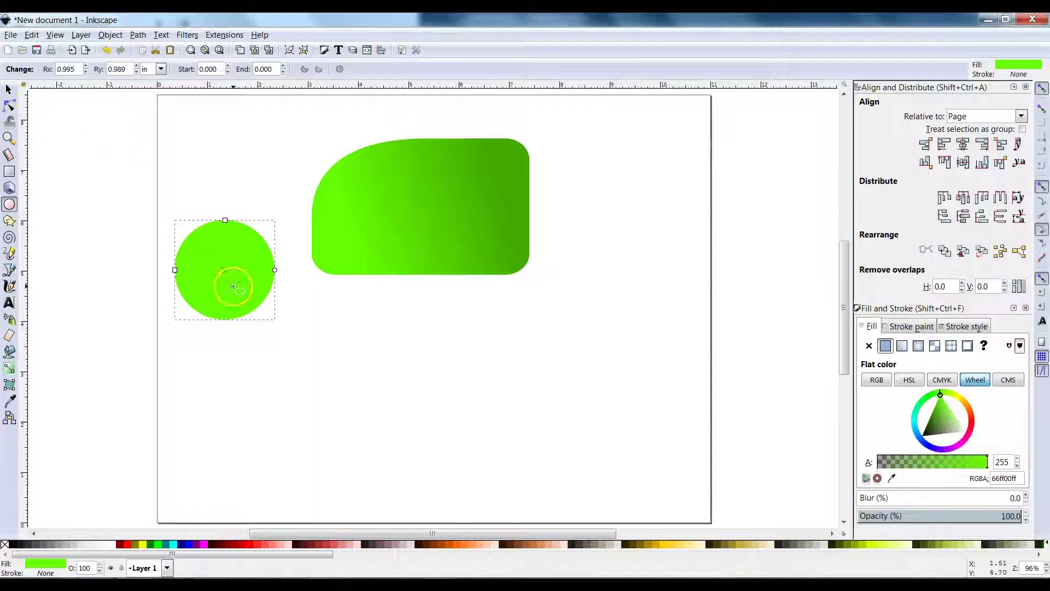
pyautogui.hotkey('alt', 'Tab')
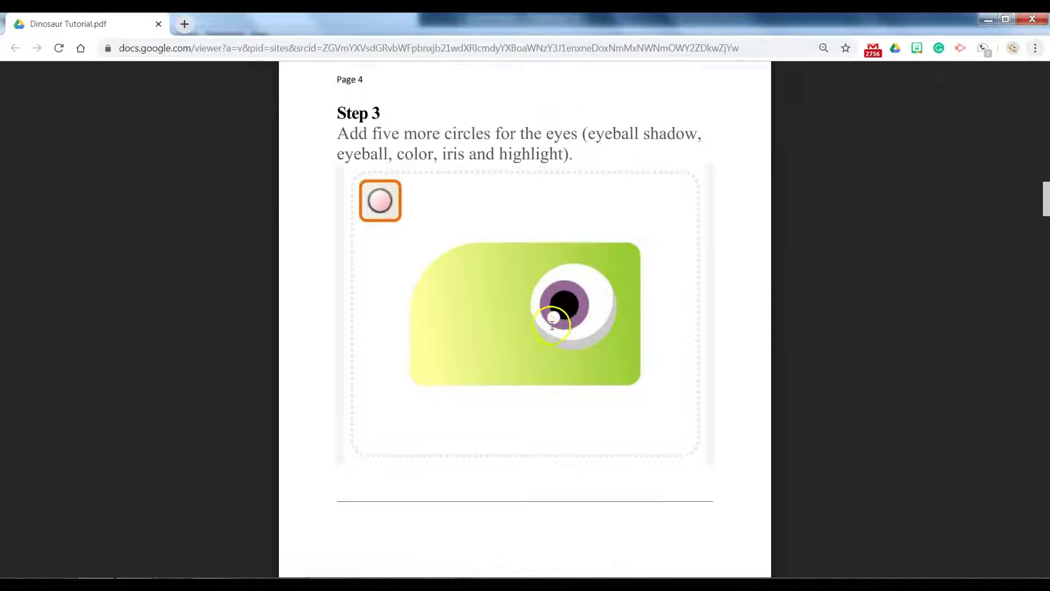
pyautogui.hotkey('alt', 'Tab')
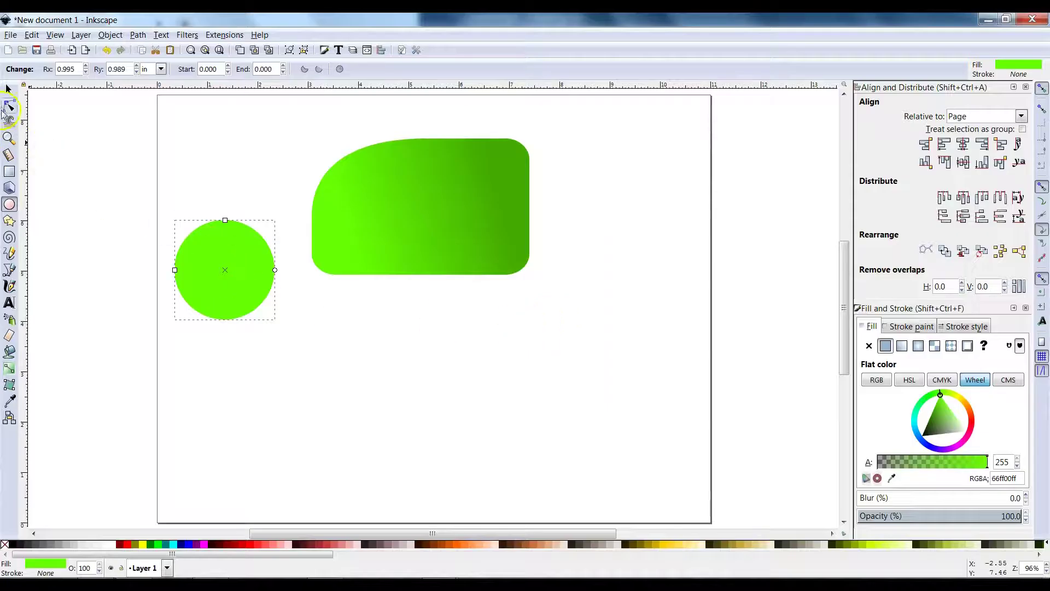
# - Fill the circle light grey and delete an accidentally drawn small ellipse
pyautogui.click(74, 544)
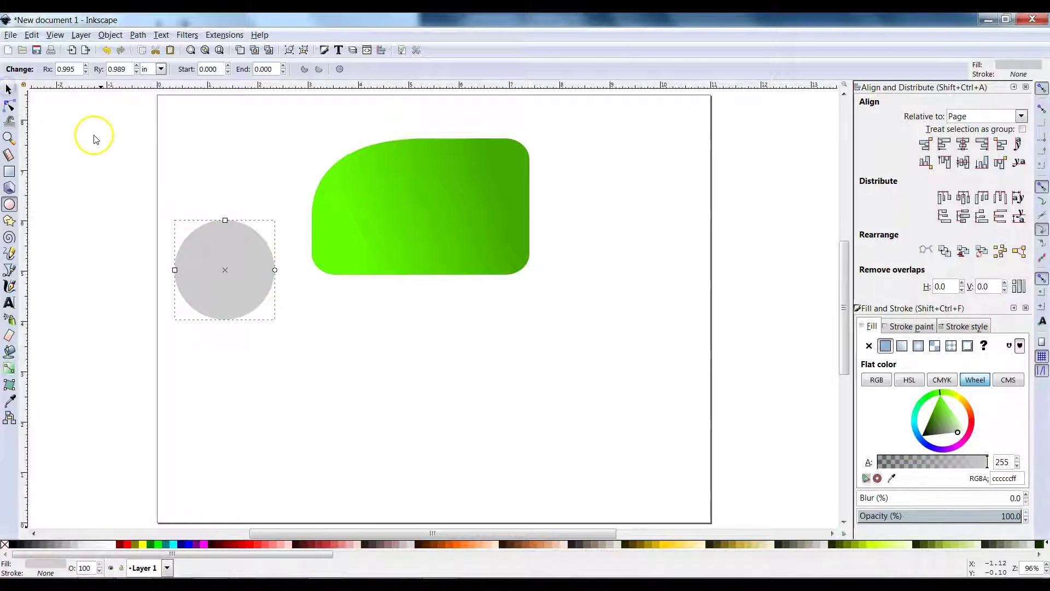
pyautogui.moveTo(261, 276); pyautogui.dragTo(295, 339)
pyautogui.press('Delete')
# - Move the grey circle below the green head and shrink it to about 70%
pyautogui.click(8, 90)
pyautogui.click(251, 281)
pyautogui.moveTo(253, 297); pyautogui.dragTo(426, 399)
pyautogui.moveTo(451, 318); pyautogui.dragTo(436, 331)
pyautogui.moveTo(422, 370); pyautogui.dragTo(434, 355)
pyautogui.click(498, 354)
# - Draw a test circle, delete the extra, and place the 1.402 × 1.395 in grey circle on the head's upper right
pyautogui.click(9, 204)
pyautogui.moveTo(206, 263)
pyautogui.mouseDown()
pyautogui.moveTo(246, 297)
pyautogui.moveTo(208, 279)
pyautogui.moveTo(272, 330)
pyautogui.moveTo(199, 267)
pyautogui.moveTo(248, 310)
pyautogui.mouseUp()
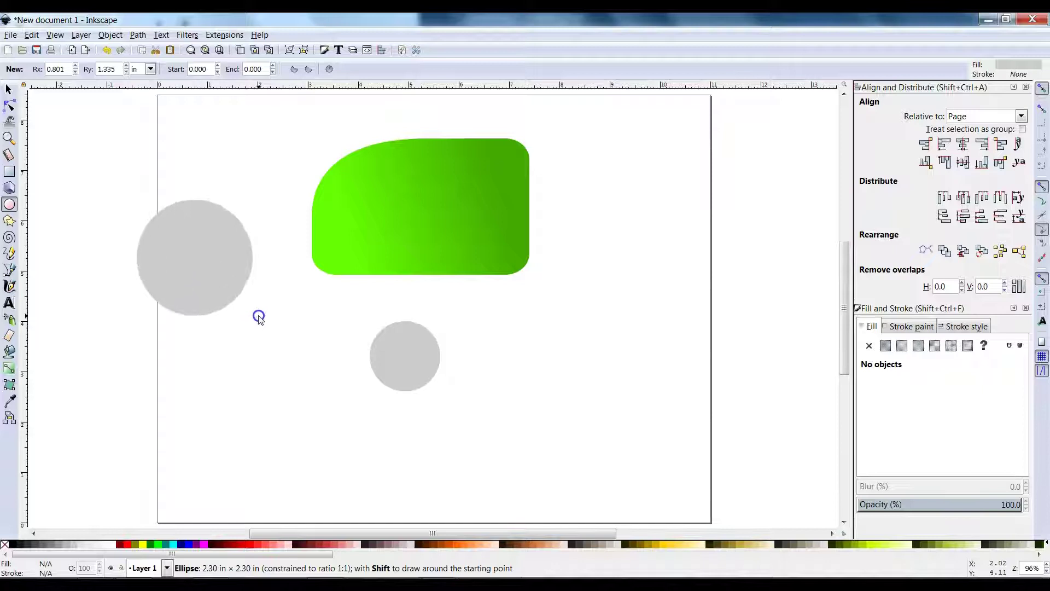
pyautogui.moveTo(258, 317); pyautogui.dragTo(234, 293)
pyautogui.click(9, 89)
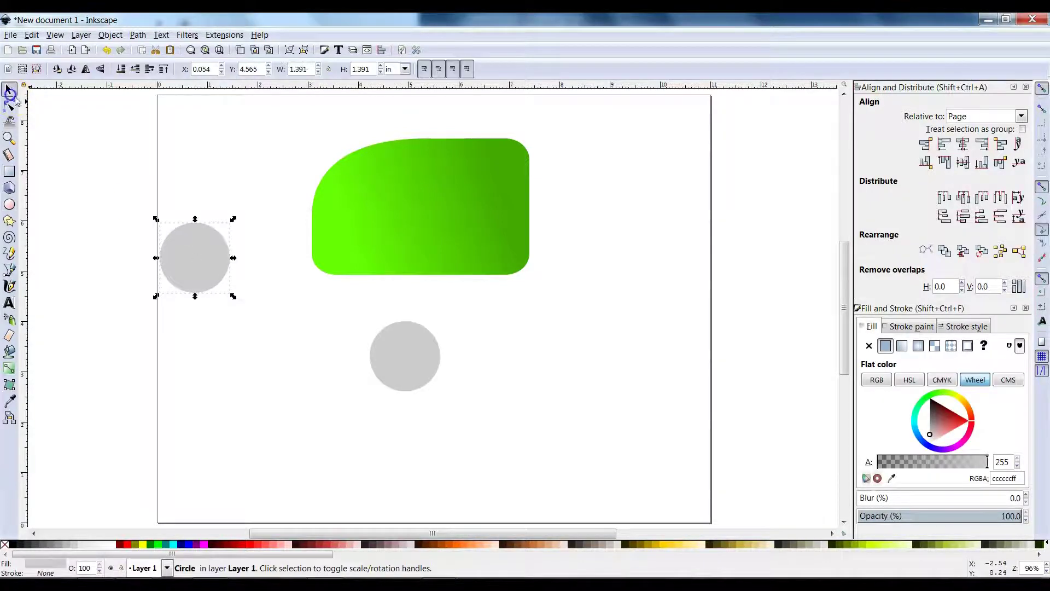
pyautogui.moveTo(195, 257); pyautogui.dragTo(237, 300)
pyautogui.press('Delete')
pyautogui.click(317, 323)
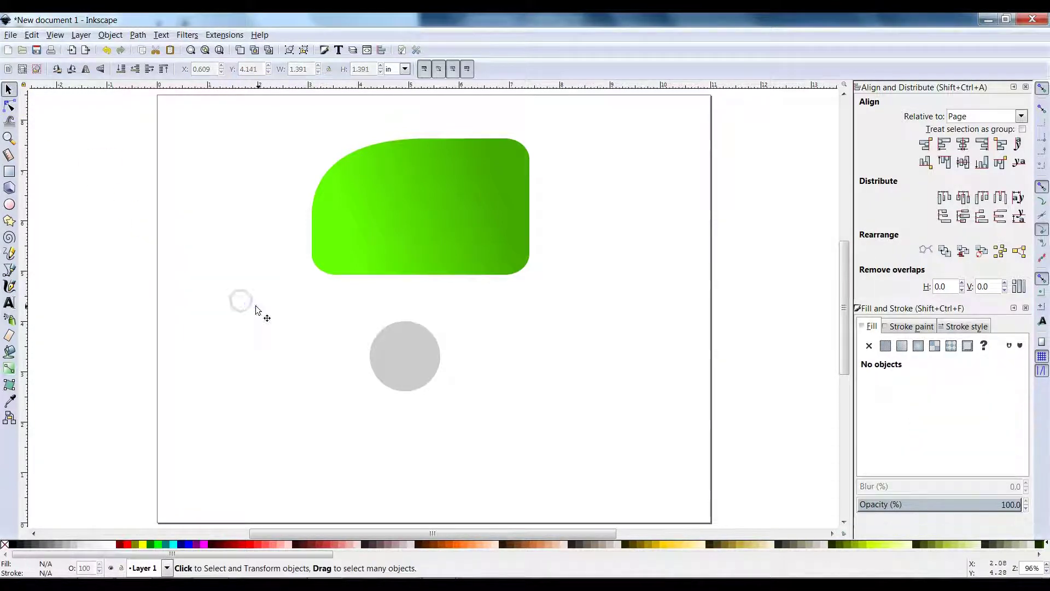
pyautogui.click(403, 358)
pyautogui.moveTo(403, 358); pyautogui.dragTo(468, 188)
# - Duplicate the grey circle on the head and scale the copy down
pyautogui.click(467, 188)
pyautogui.rightClick(467, 187)
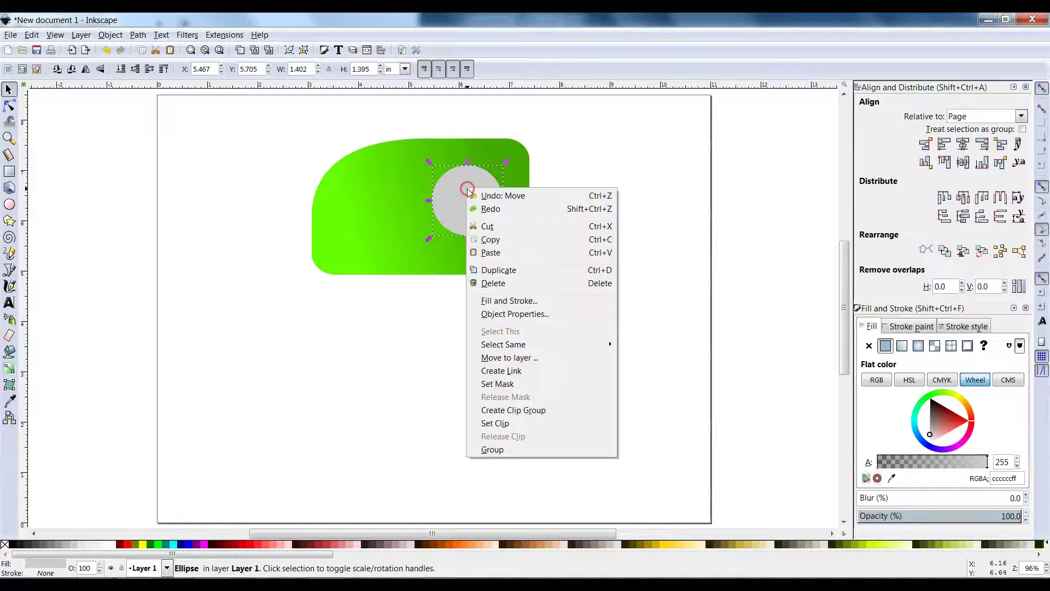
pyautogui.click(503, 268)
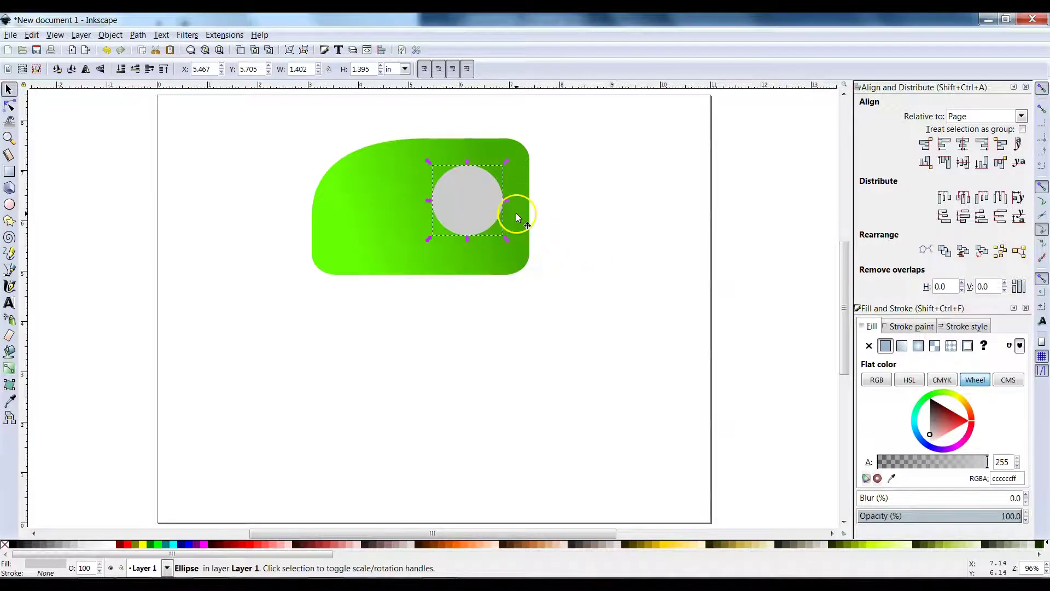
pyautogui.moveTo(508, 163); pyautogui.dragTo(487, 180)
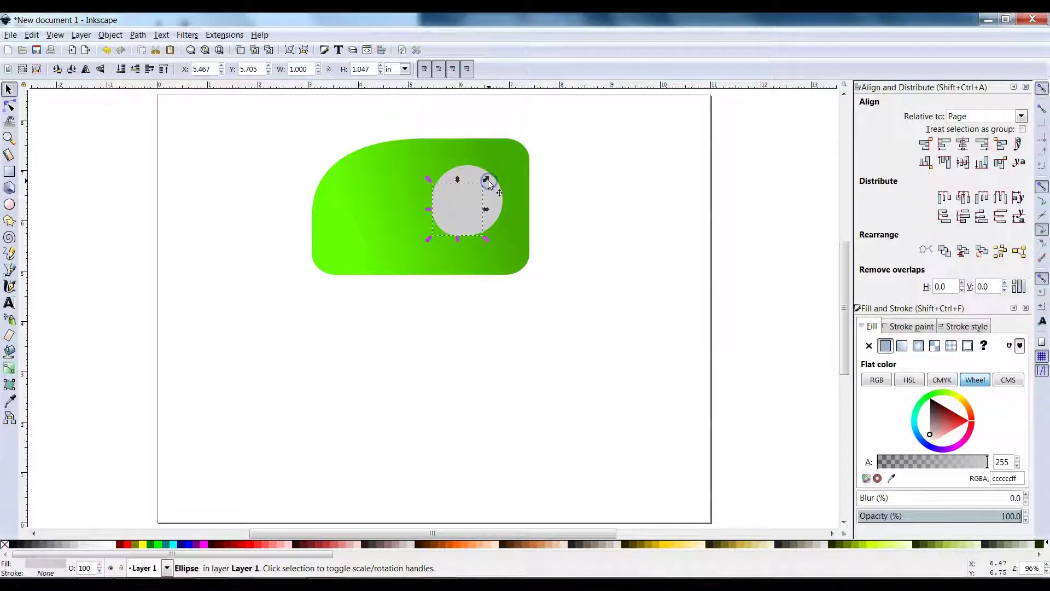
# - Make the copy white at 1.293 × 1.286 in, positioned over the grey with a lower-right shadow edge
pyautogui.click(111, 549)
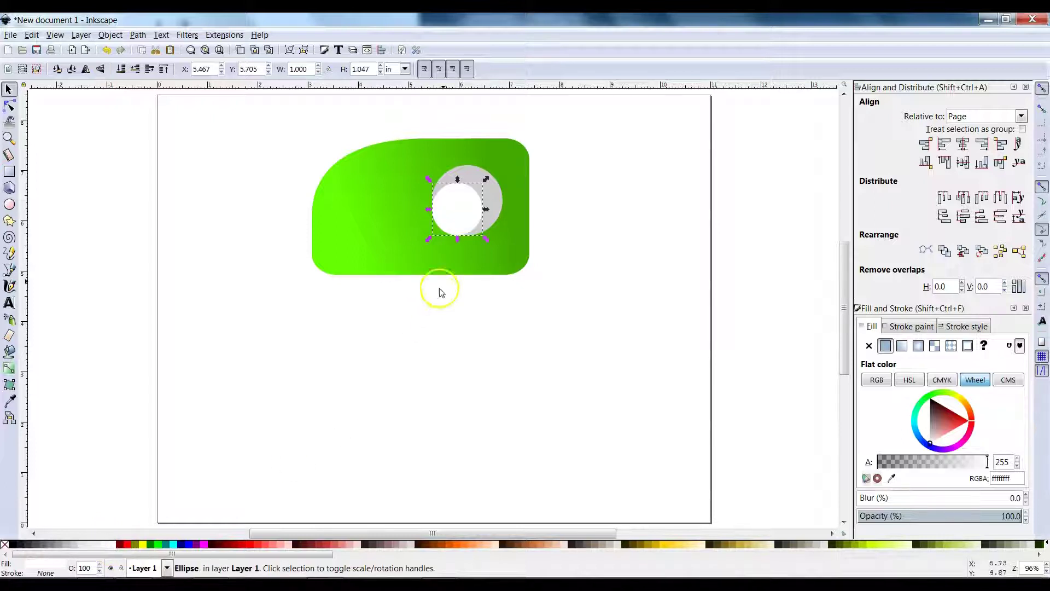
pyautogui.moveTo(468, 212)
pyautogui.mouseDown()
pyautogui.moveTo(472, 190)
pyautogui.moveTo(497, 222)
pyautogui.moveTo(476, 212)
pyautogui.mouseUp()
pyautogui.moveTo(493, 166); pyautogui.dragTo(470, 190)
pyautogui.hotkey('alt', 'Tab')
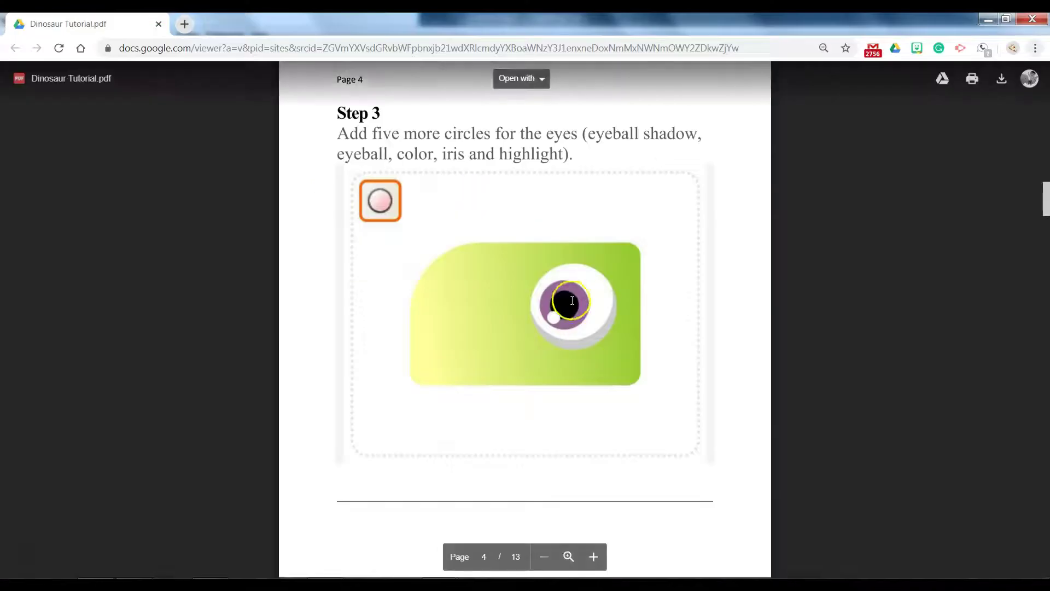
pyautogui.hotkey('alt', 'Tab')
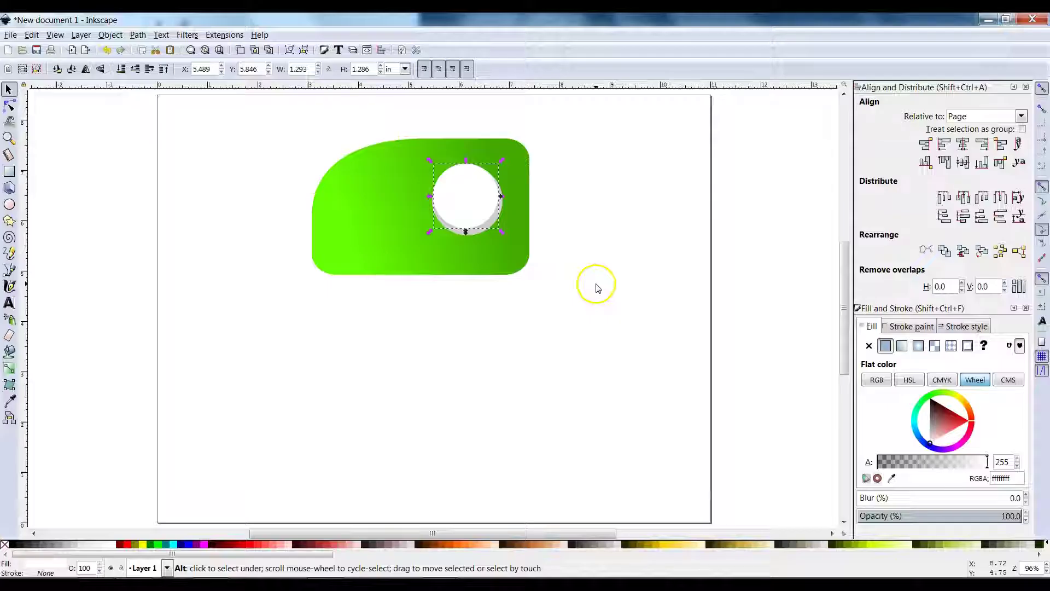
pyautogui.click(595, 247)
pyautogui.click(495, 213)
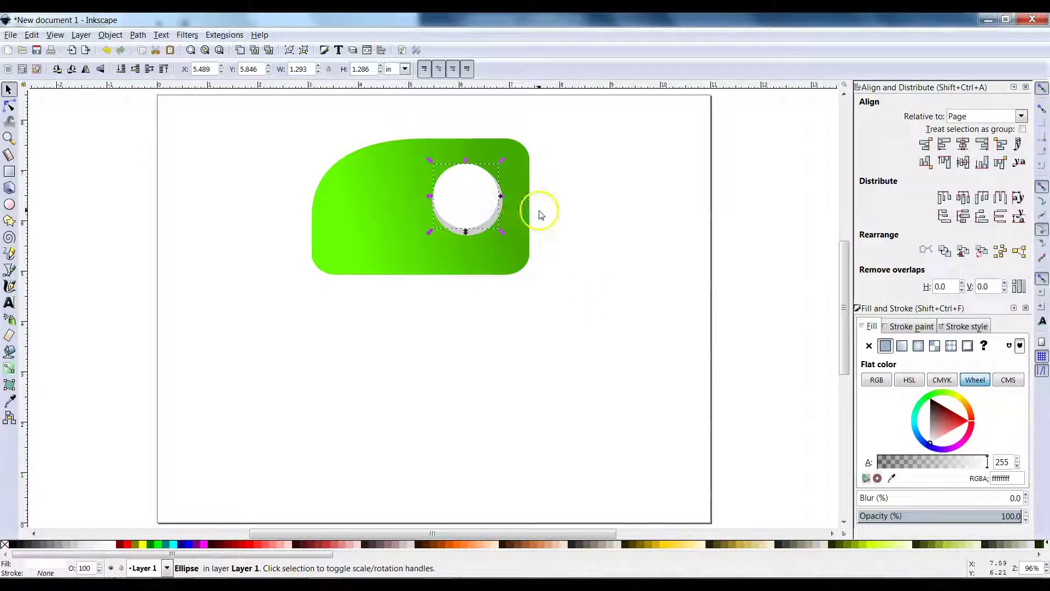
pyautogui.click(562, 213)
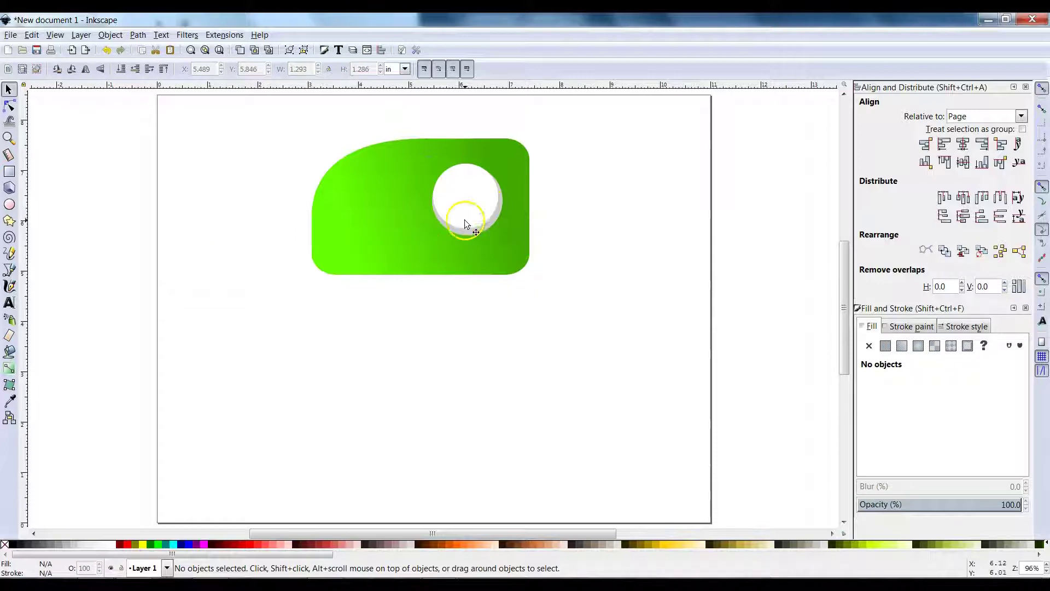
# - Duplicate the grey shadow circle, fill the copy black and move it left
pyautogui.click(495, 227)
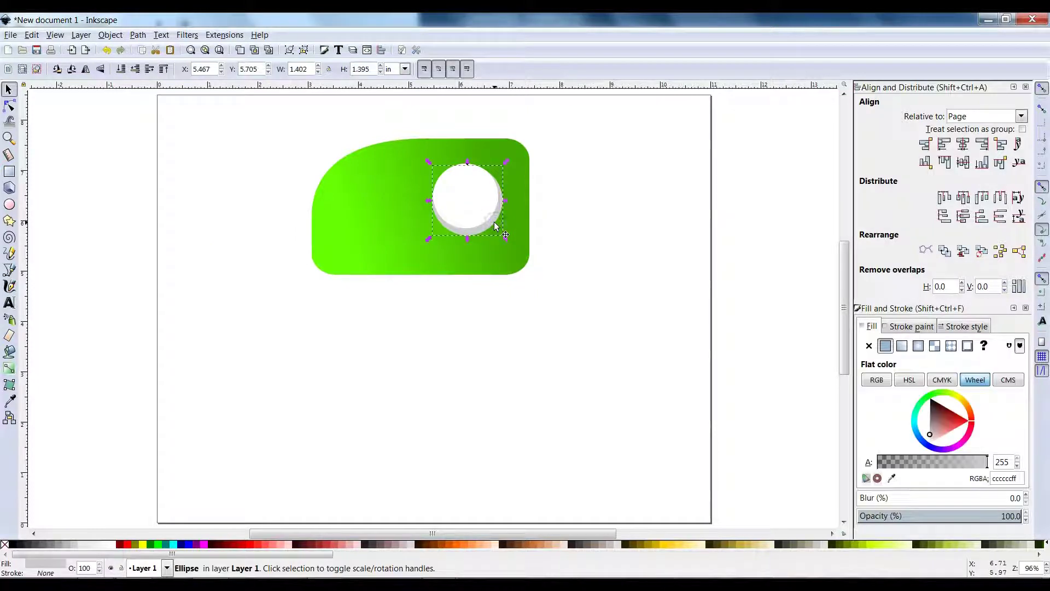
pyautogui.press('Home')
pyautogui.moveTo(490, 224); pyautogui.dragTo(453, 235)
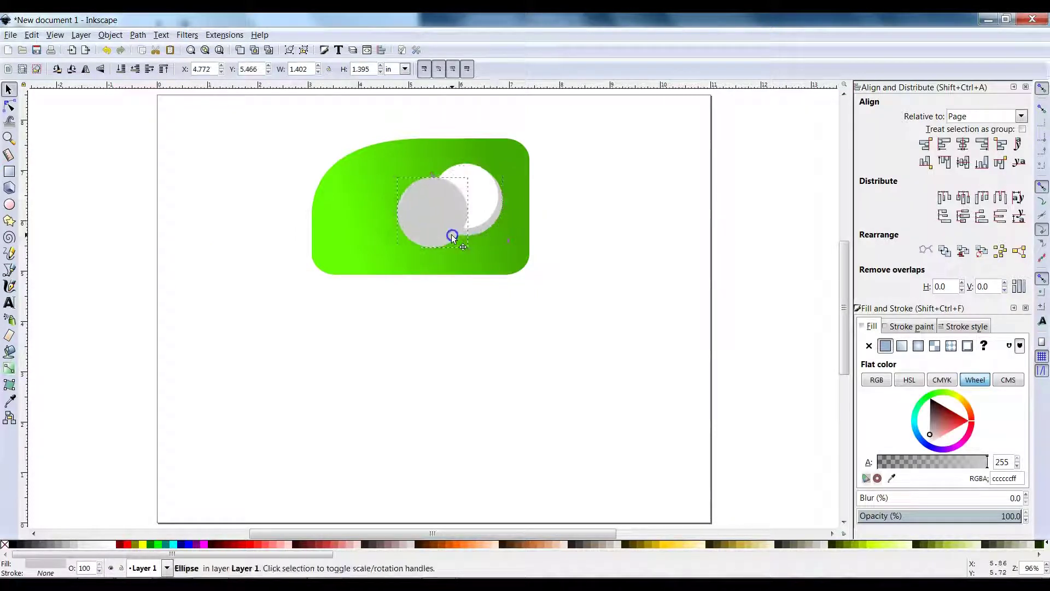
pyautogui.rightClick(452, 235)
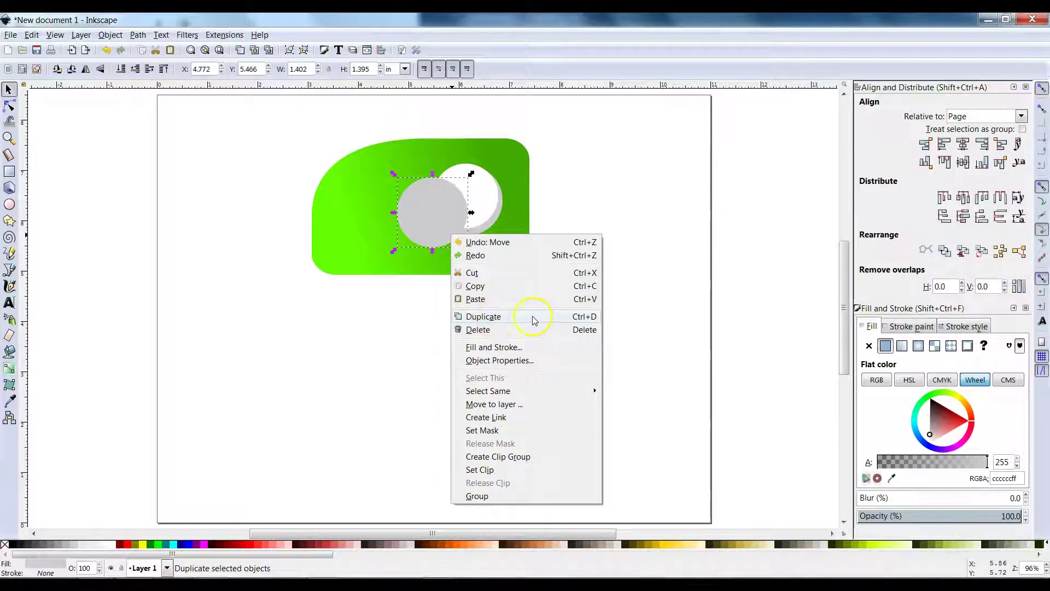
pyautogui.click(576, 211)
pyautogui.moveTo(437, 220); pyautogui.dragTo(430, 210)
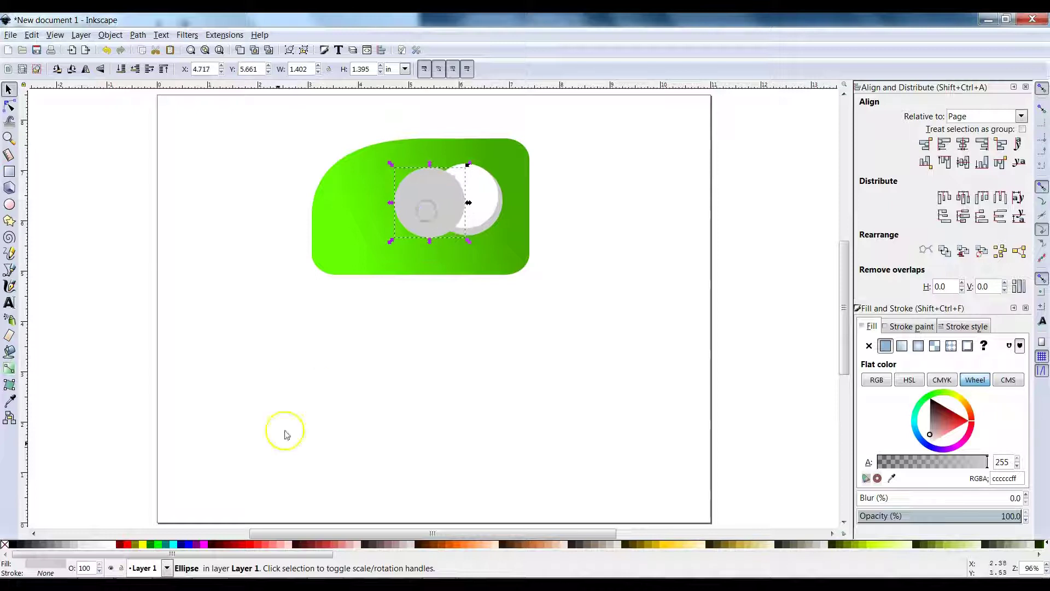
pyautogui.click(13, 545)
pyautogui.moveTo(463, 240); pyautogui.dragTo(443, 253)
# - Duplicate the black circle and fill the copy blue beside the eyeball
pyautogui.hotkey('ctrl', 'd')
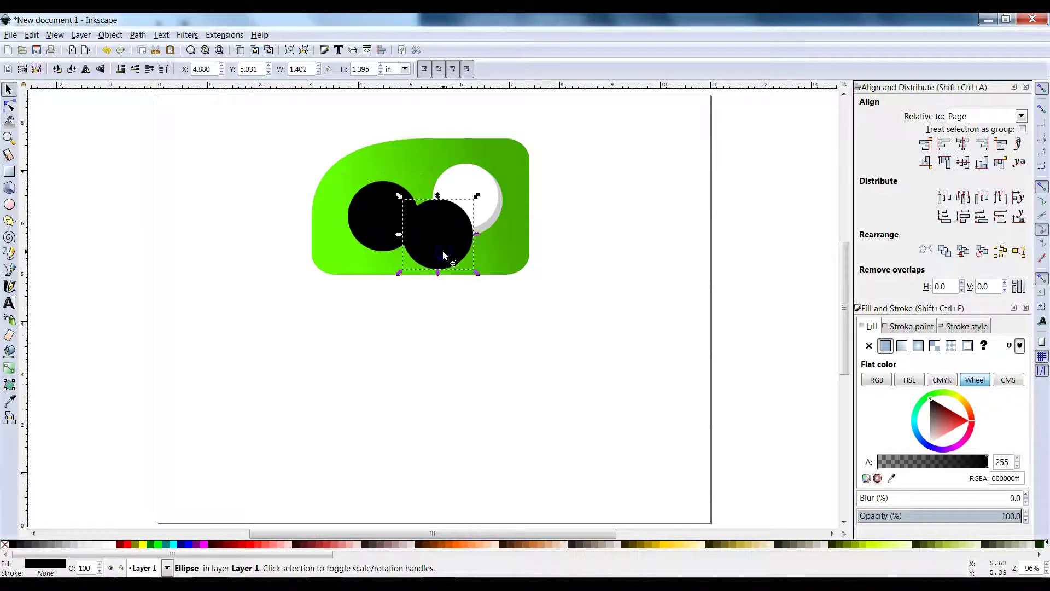
pyautogui.click(188, 544)
pyautogui.moveTo(446, 241); pyautogui.dragTo(434, 217)
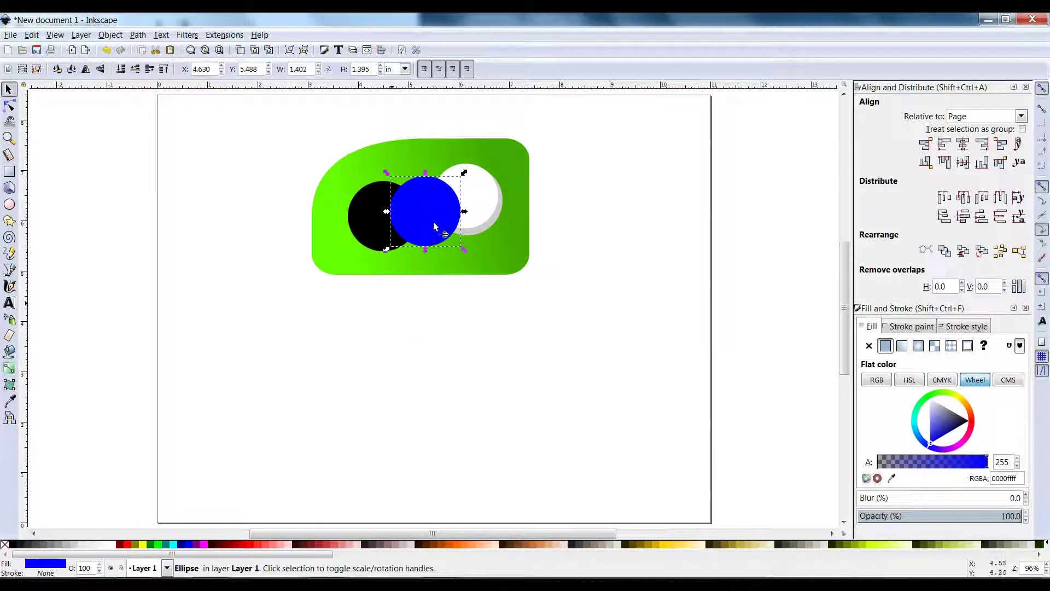
# - Duplicate the white eyeball and shrink the copy into a small white circle on the lower head
pyautogui.click(476, 191)
pyautogui.hotkey('ctrl', 'd')
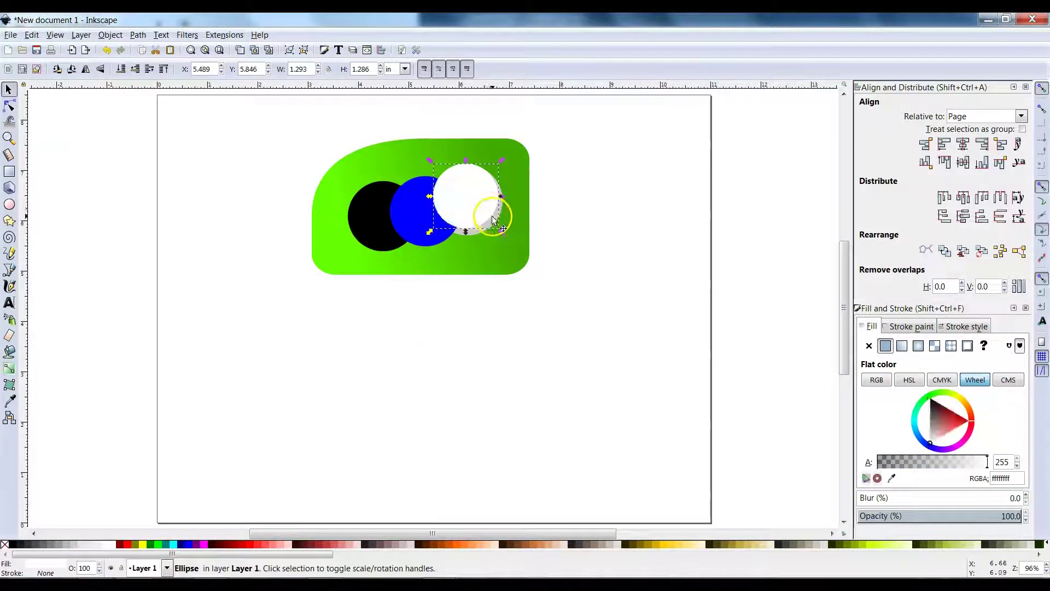
pyautogui.moveTo(488, 203); pyautogui.dragTo(497, 248)
pyautogui.moveTo(517, 208); pyautogui.dragTo(497, 219)
pyautogui.moveTo(484, 243); pyautogui.dragTo(490, 203)
# - Shrink the blue circle and place it as the iris on the white eyeball
pyautogui.moveTo(515, 153)
pyautogui.mouseDown()
pyautogui.moveTo(467, 205)
pyautogui.moveTo(497, 171)
pyautogui.mouseUp()
pyautogui.click(459, 216)
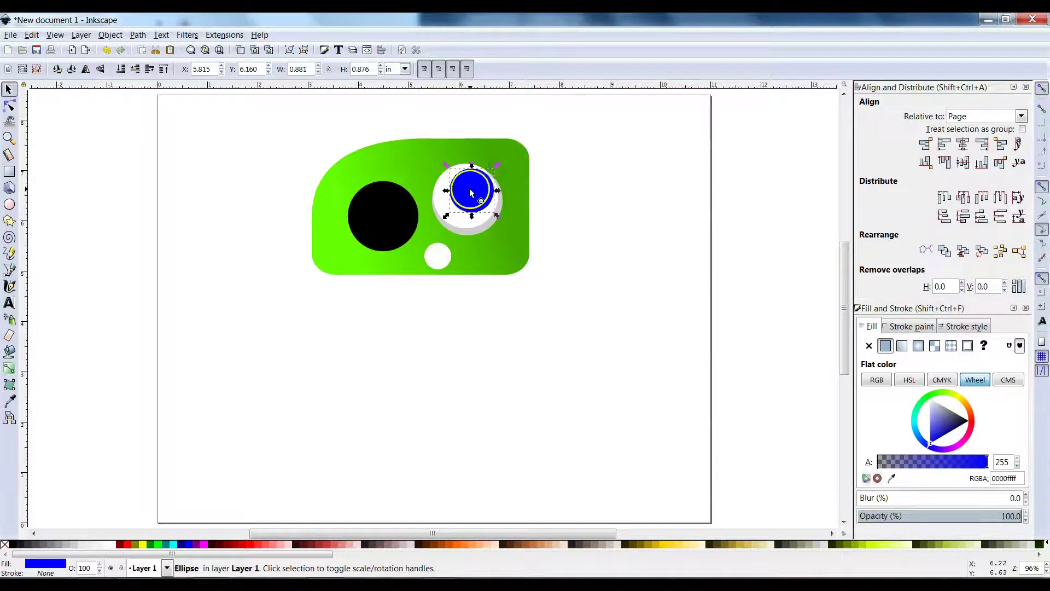
pyautogui.click(423, 127)
# - Zoom in on the head and shrink the black circle to pupil size
pyautogui.scroll(2, 423, 126)
pyautogui.click(372, 326)
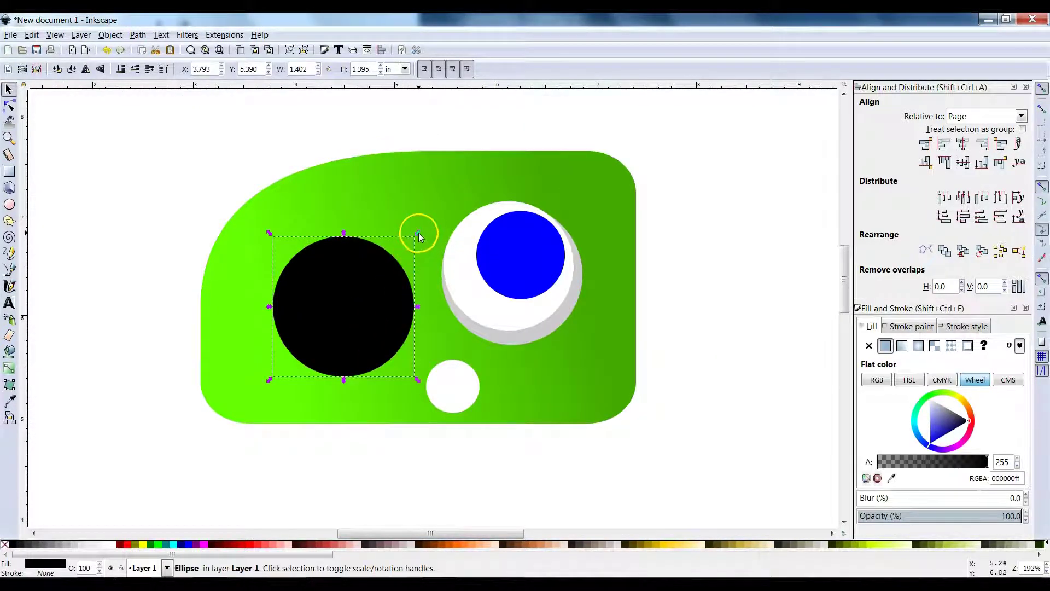
pyautogui.middleClick(671, 200)
pyautogui.middleClick(671, 198)
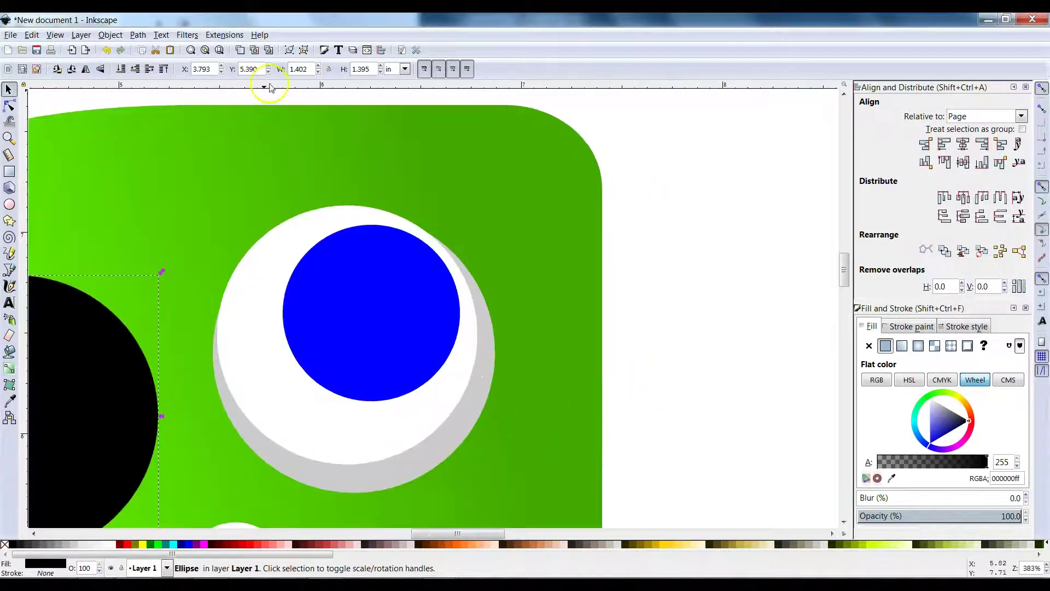
pyautogui.click(219, 50)
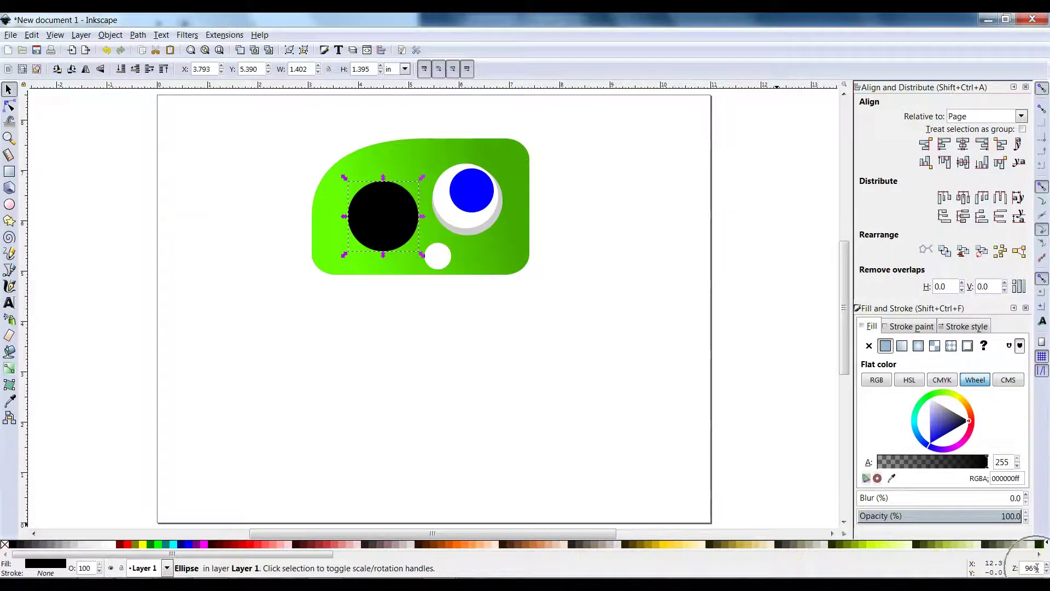
pyautogui.click(1035, 568)
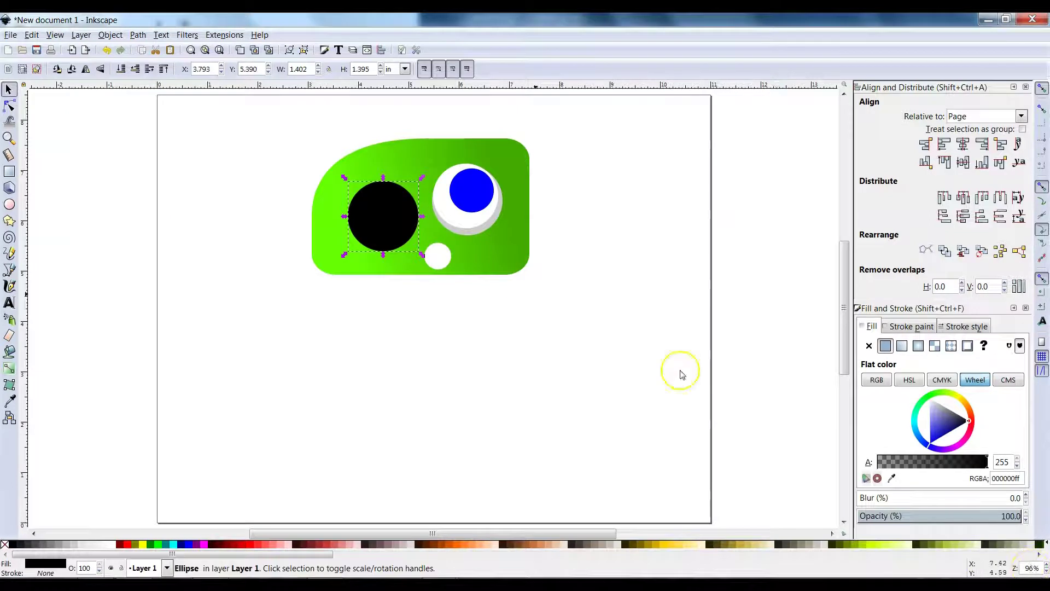
pyautogui.middleClick(402, 157)
pyautogui.moveTo(435, 211); pyautogui.dragTo(386, 247)
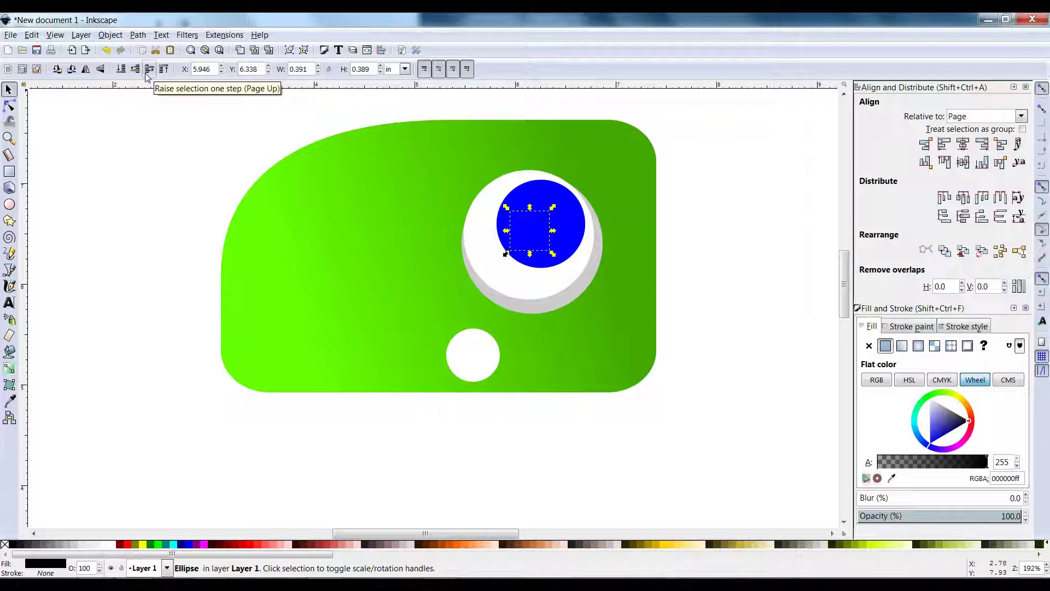
# - Raise the pupil above the blue iris and add a 0.141 × 0.140 in white highlight
pyautogui.click(147, 74)
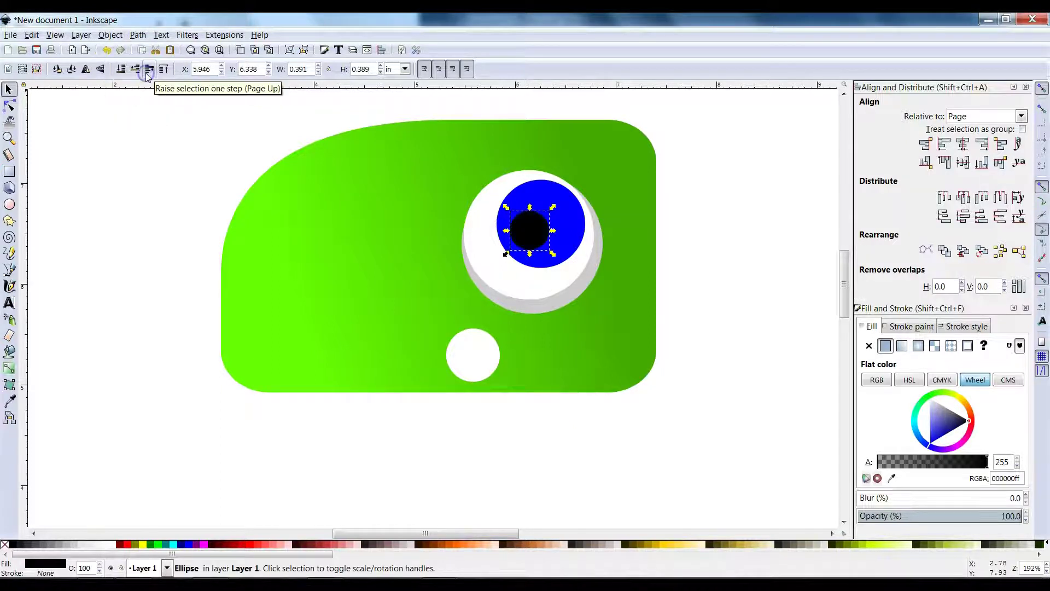
pyautogui.moveTo(539, 232); pyautogui.dragTo(542, 215)
pyautogui.click(471, 350)
pyautogui.moveTo(471, 350); pyautogui.dragTo(533, 204)
# - Move the grey shadow down-right and bring it to the top of the stacking order
pyautogui.click(687, 203)
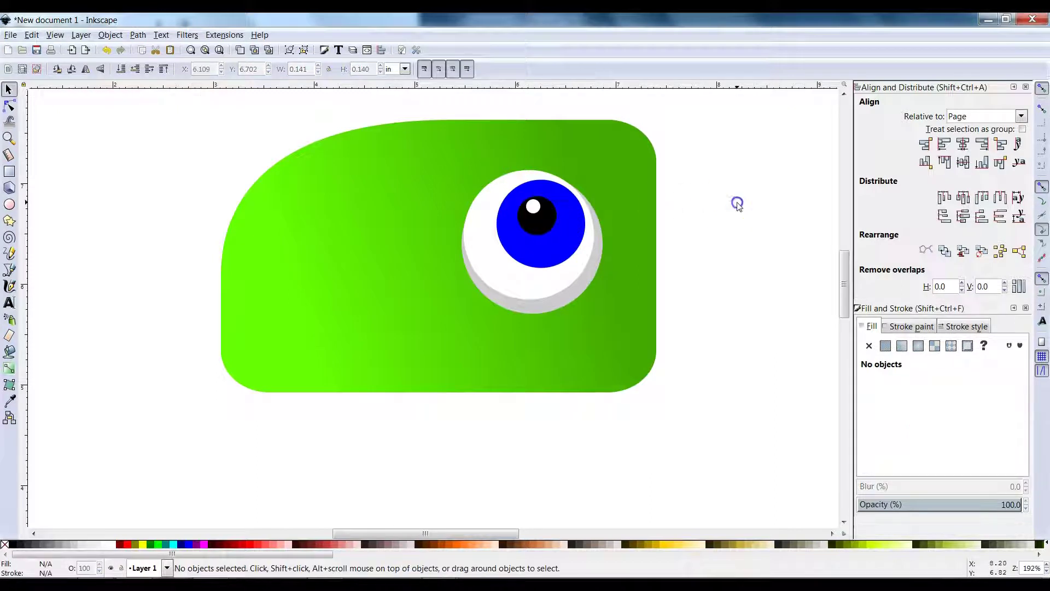
pyautogui.hotkey('alt', 'Tab')
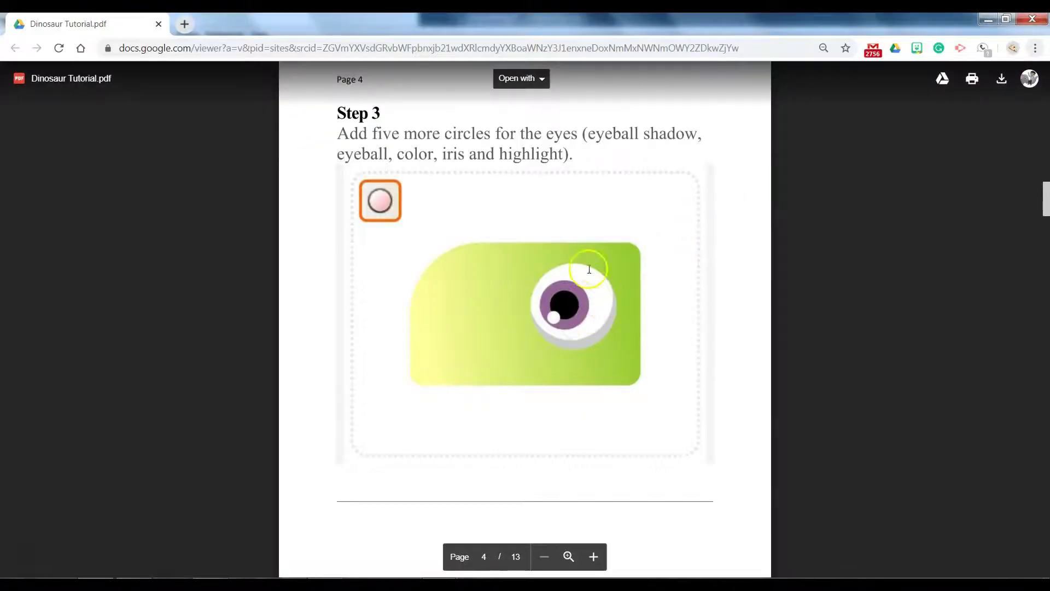
pyautogui.hotkey('alt', 'Tab')
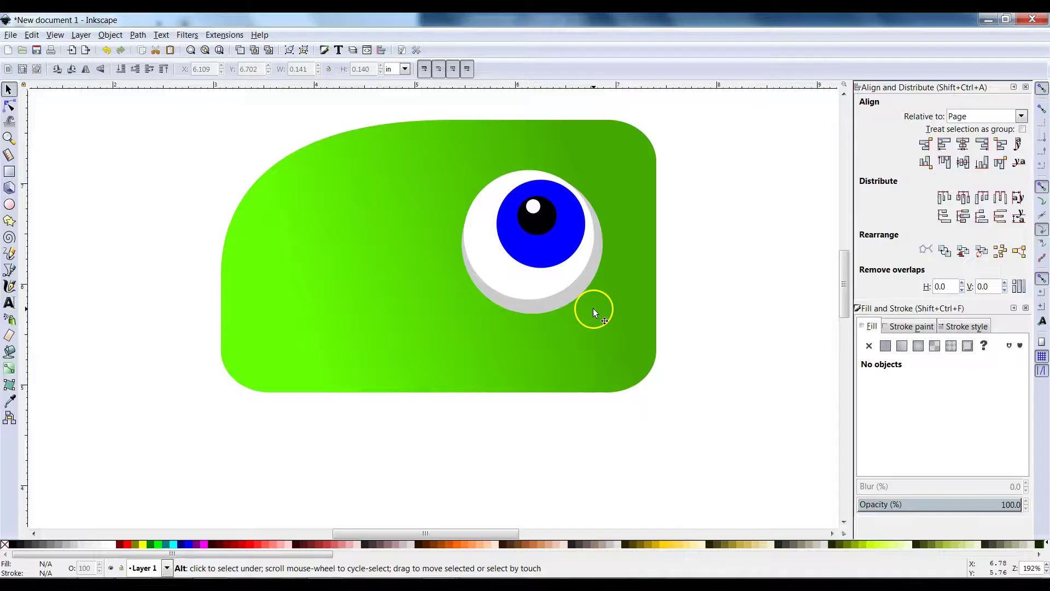
pyautogui.click(217, 53)
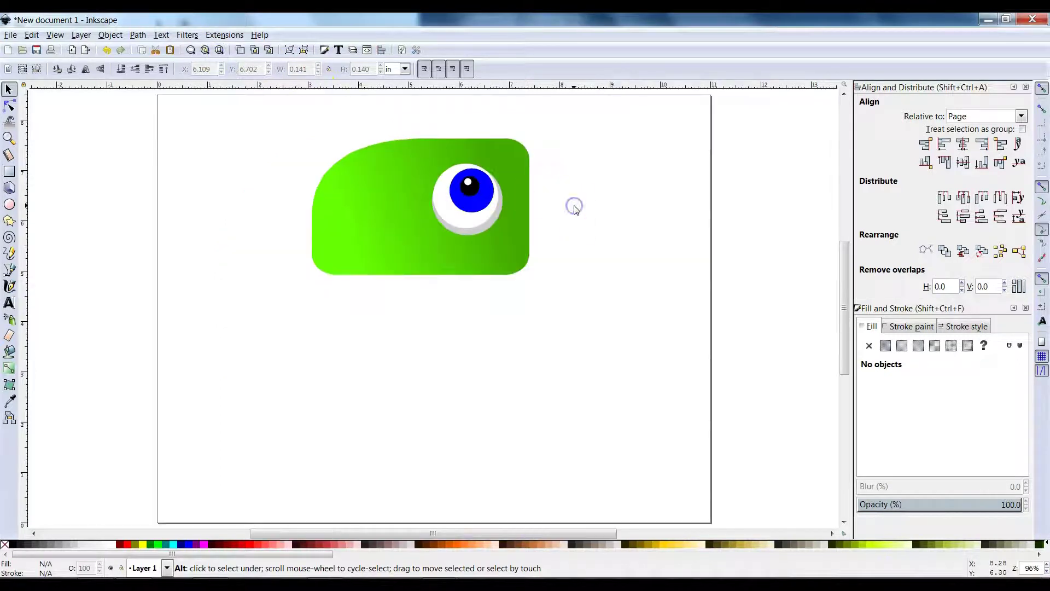
pyautogui.click(491, 225)
pyautogui.click(575, 263)
pyautogui.moveTo(490, 235); pyautogui.dragTo(516, 258)
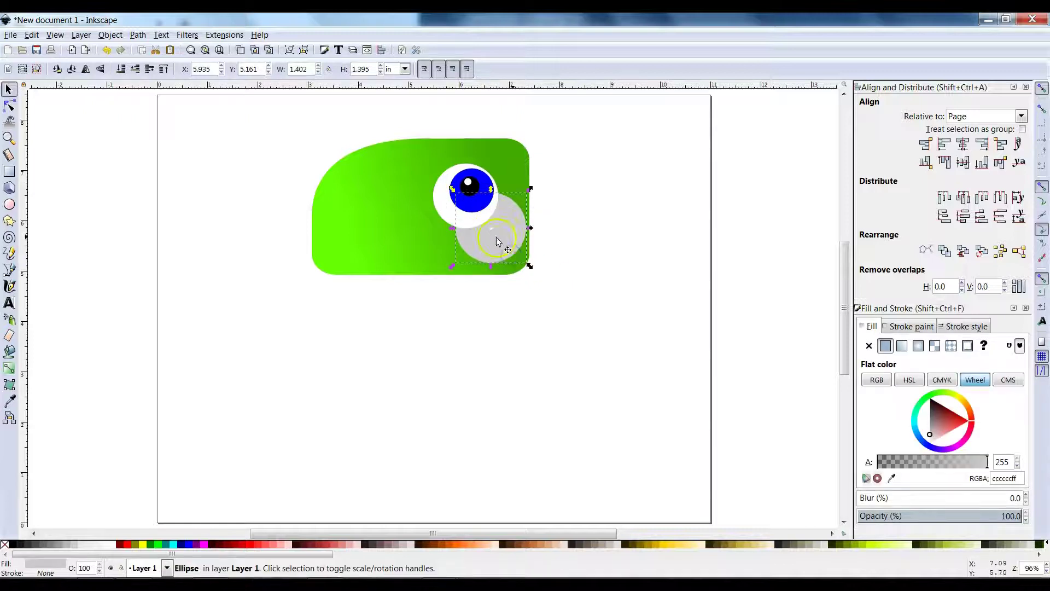
pyautogui.press('pageup')
pyautogui.click(135, 70)
pyautogui.click(164, 69)
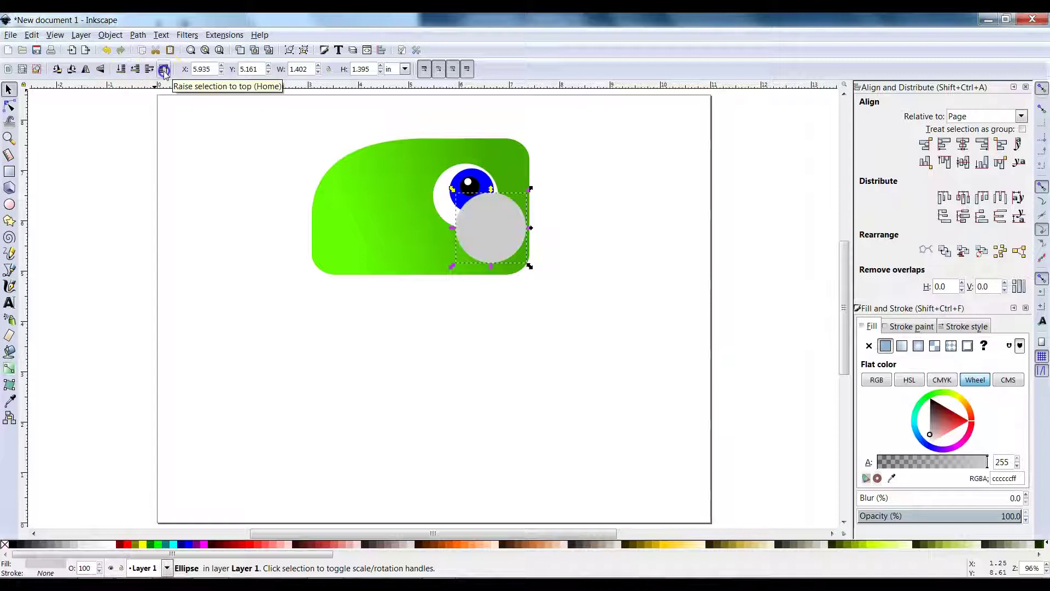
# - Move the shadow up-left over the eye, lower it one step beneath the iris, and nudge it left
pyautogui.scroll(2, 498, 197)
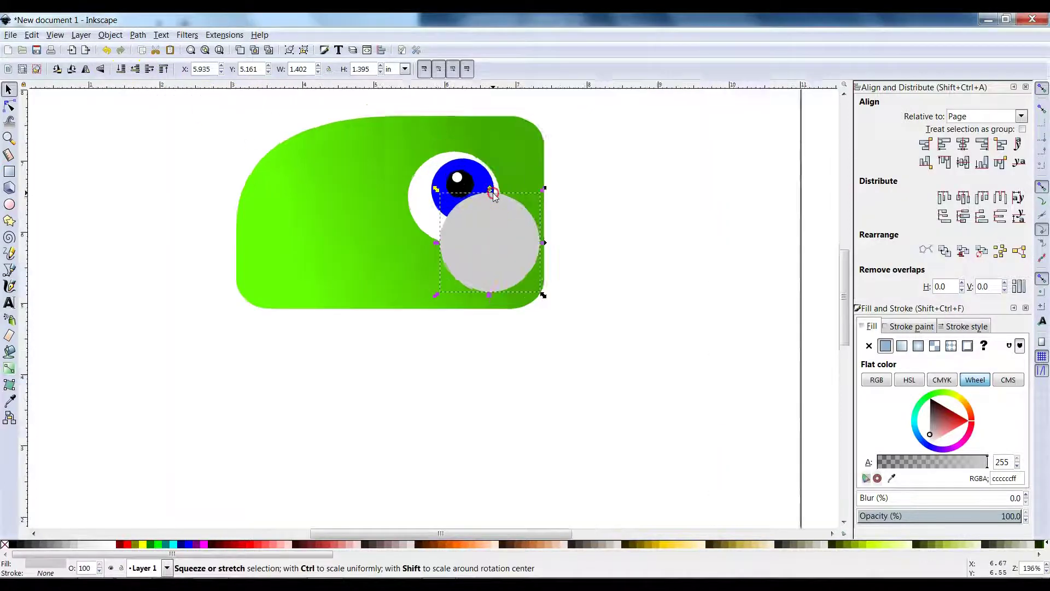
pyautogui.moveTo(504, 269); pyautogui.dragTo(463, 216)
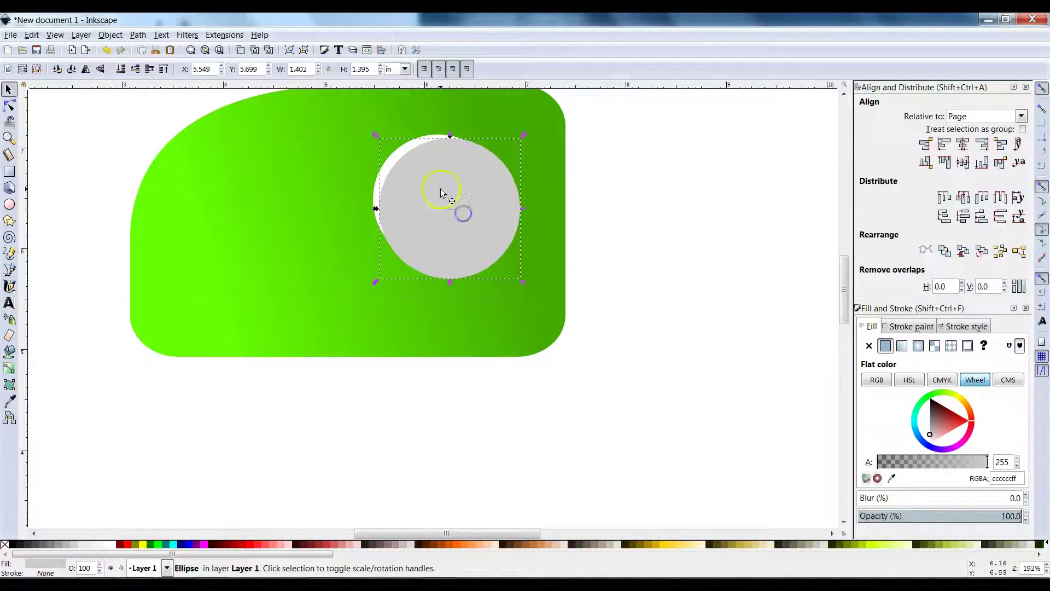
pyautogui.click(136, 74)
pyautogui.click(316, 237)
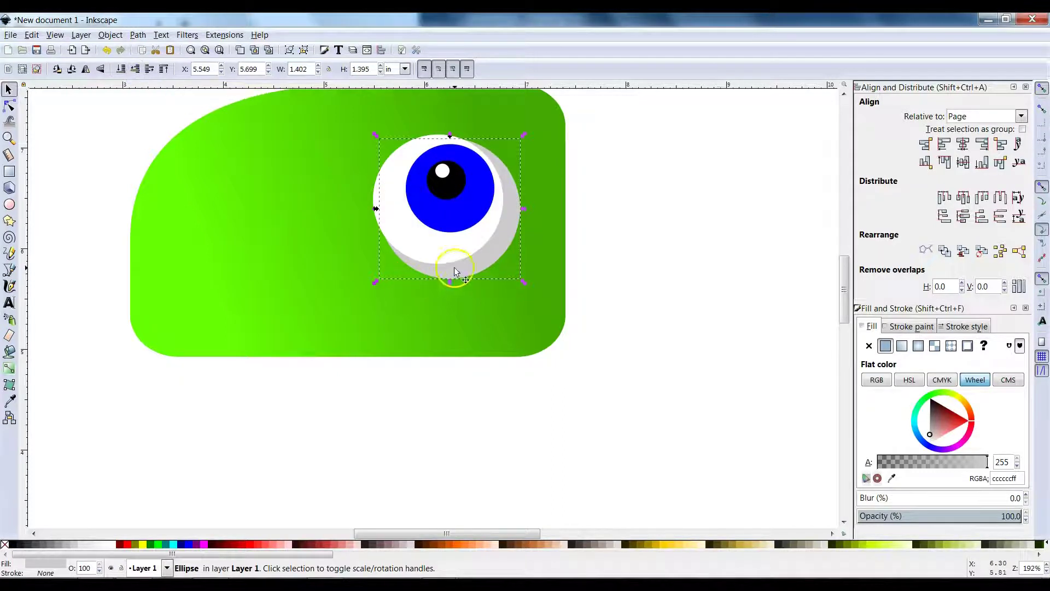
pyautogui.moveTo(454, 272); pyautogui.dragTo(446, 271)
pyautogui.click(644, 251)
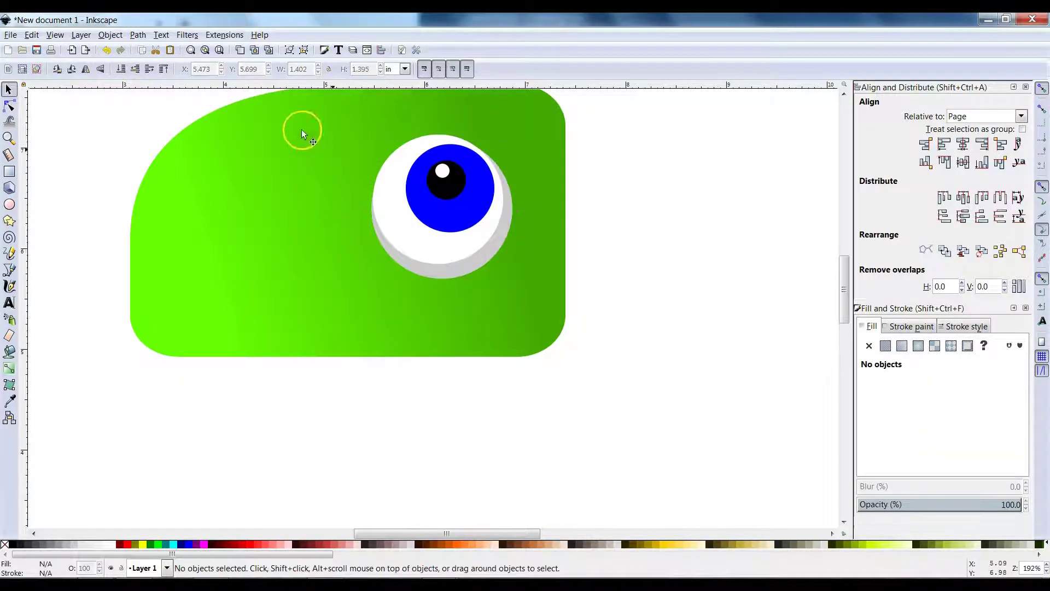
pyautogui.click(216, 52)
# - Page the tutorial PDF from Step 3 through Step 4 to Step 5's teeth instructions on page 6
pyautogui.hotkey('alt', 'Tab')
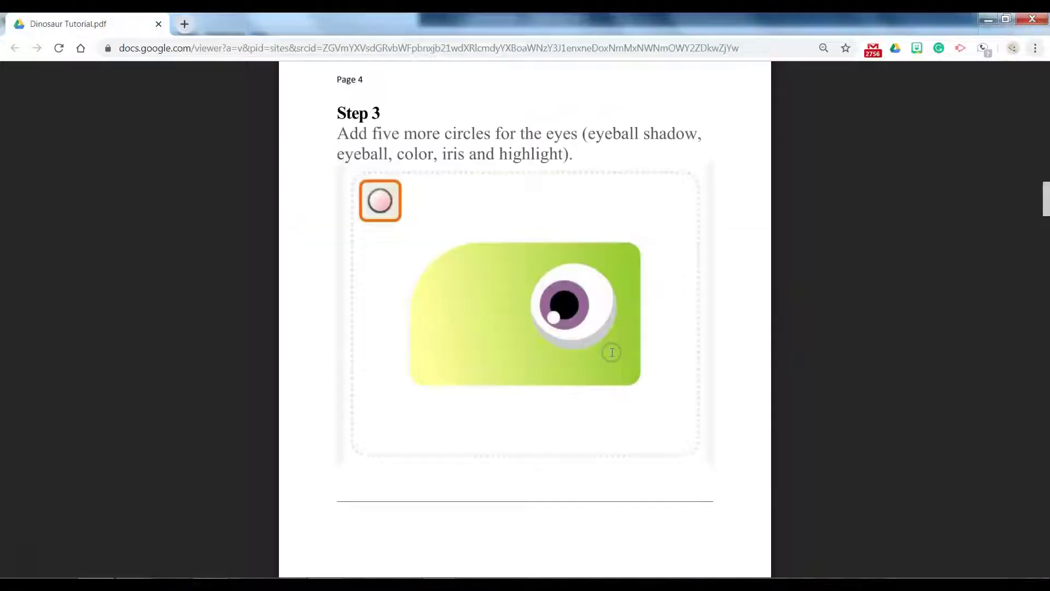
pyautogui.scroll(-10, 562, 367)
pyautogui.scroll(3, 562, 367)
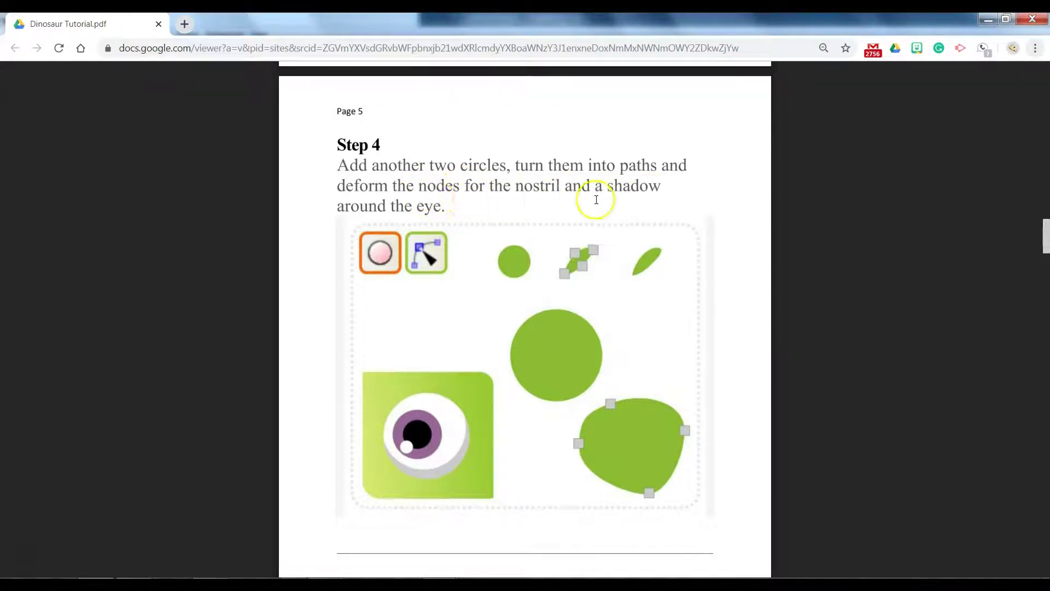
pyautogui.scroll(-6, 485, 382)
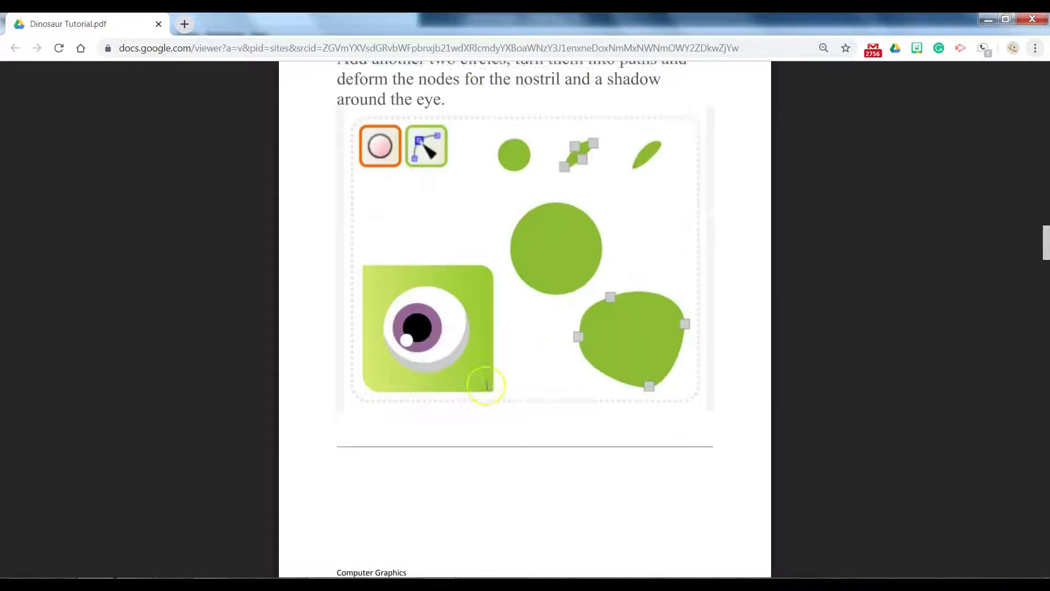
pyautogui.scroll(-6, 487, 386)
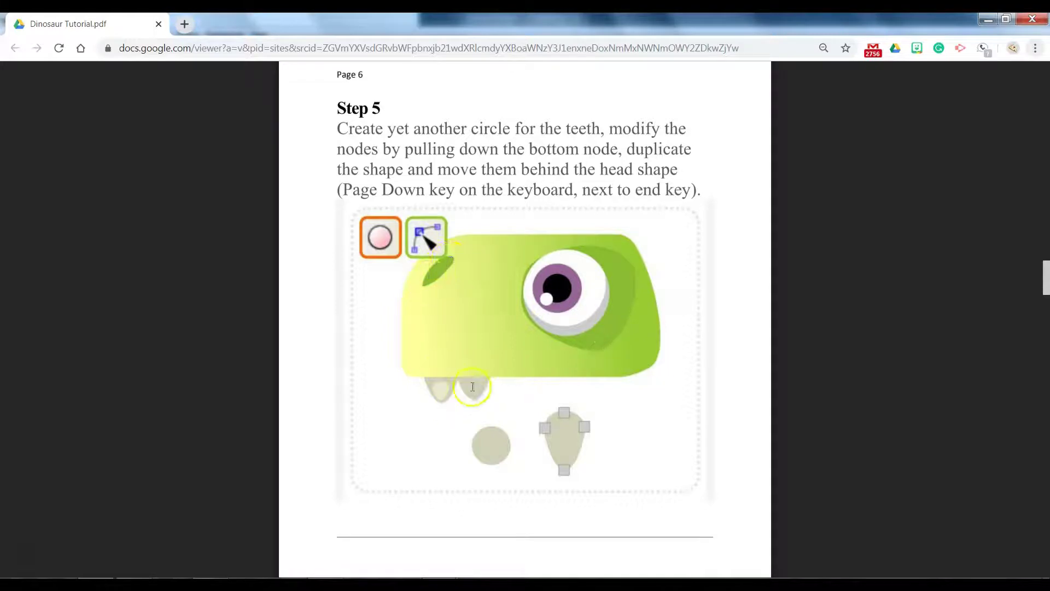
pyautogui.hotkey('alt', 'Tab')
# - Draw a 0.462 × 0.582 in oval below the head and fill it 20% grey (#cccccc)
pyautogui.click(10, 204)
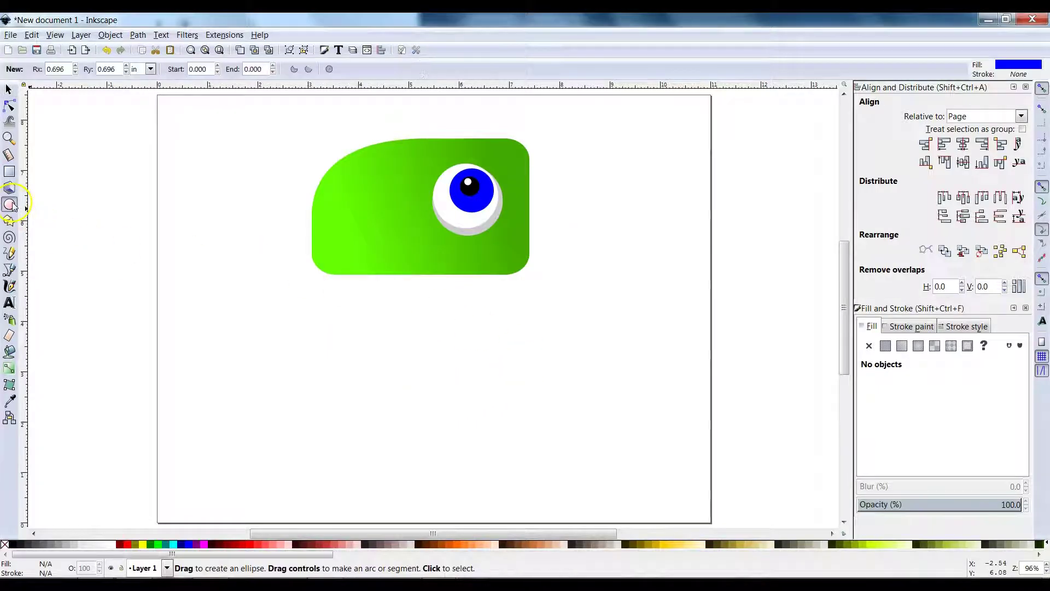
pyautogui.moveTo(265, 270); pyautogui.dragTo(311, 329)
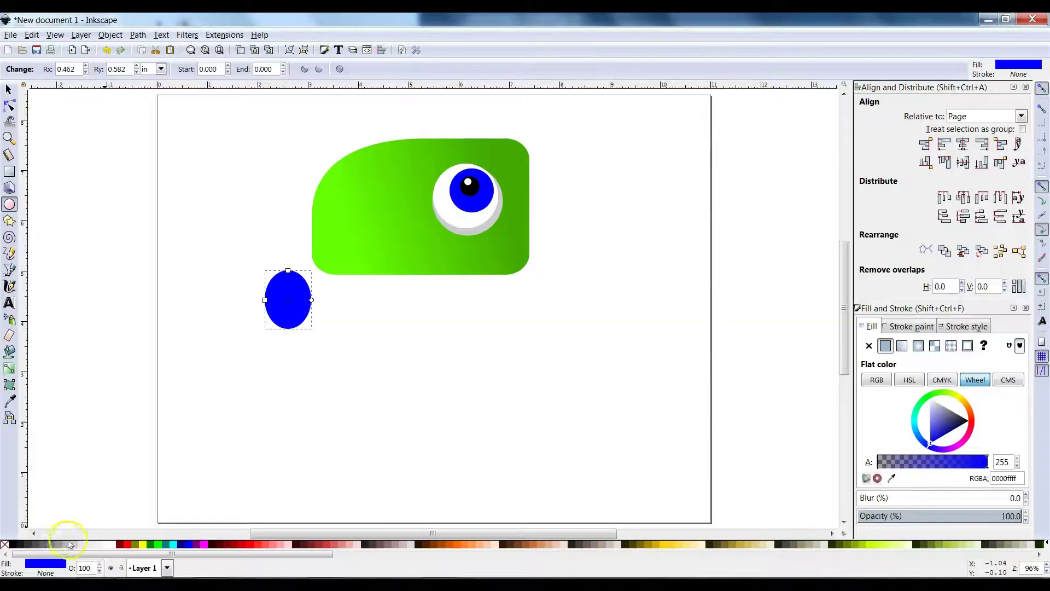
pyautogui.click(67, 544)
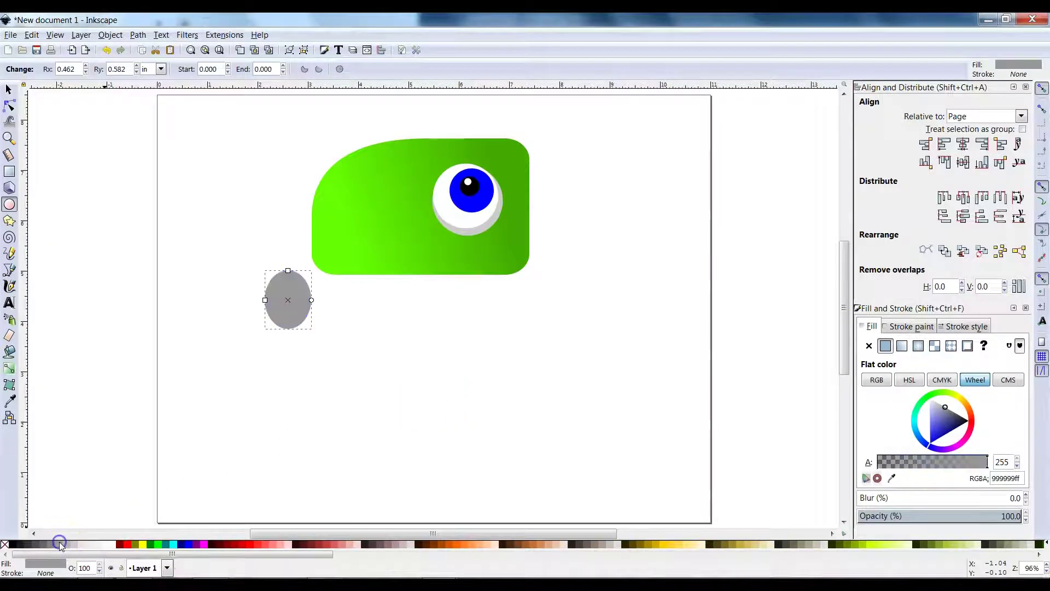
pyautogui.click(79, 545)
pyautogui.click(125, 543)
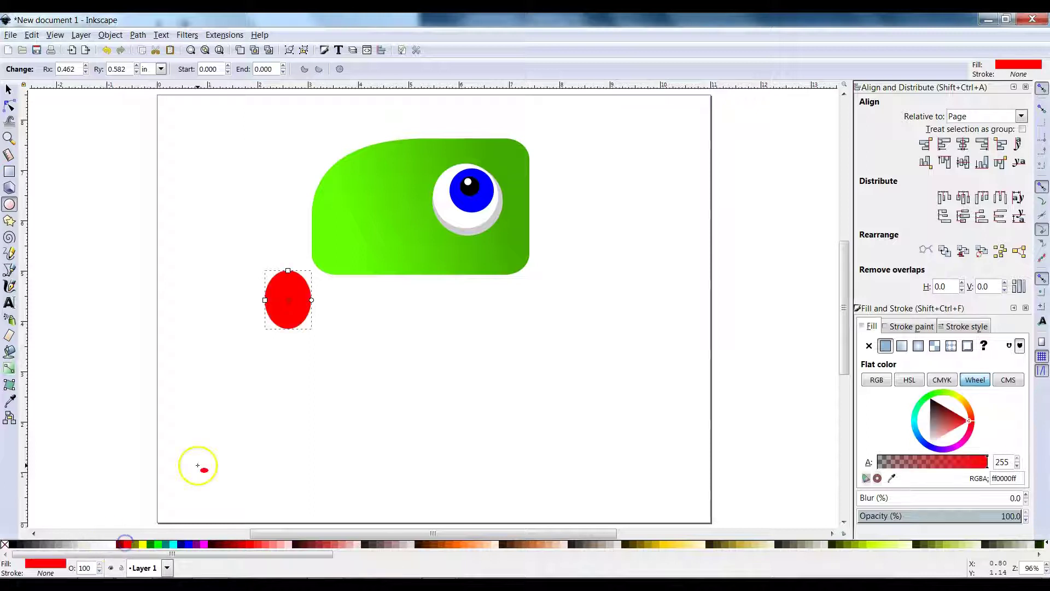
pyautogui.click(75, 544)
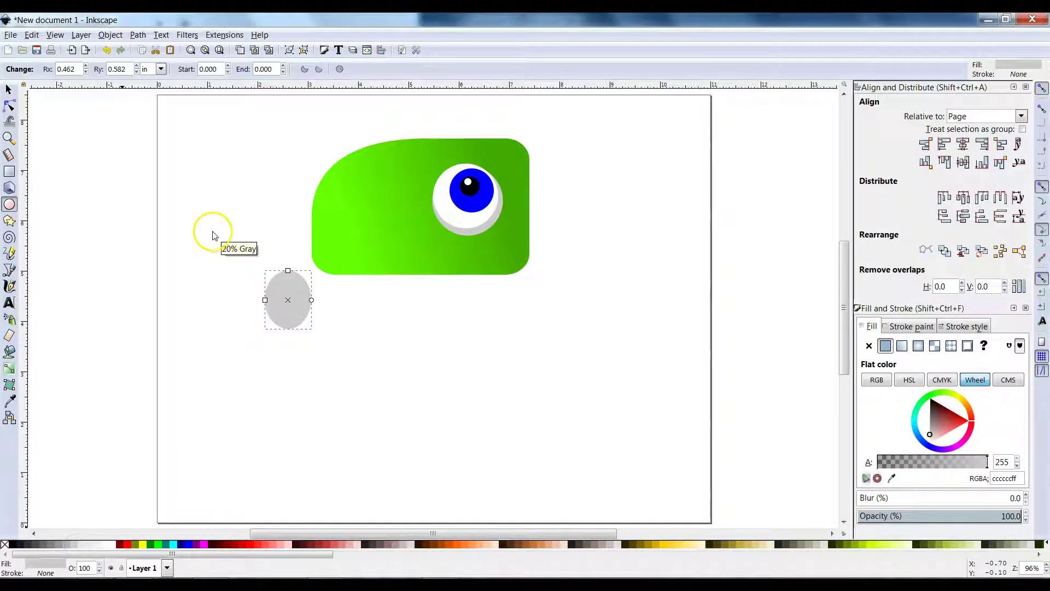
# - Convert the grey oval to an editable path with Path > Object to Path
pyautogui.click(109, 35)
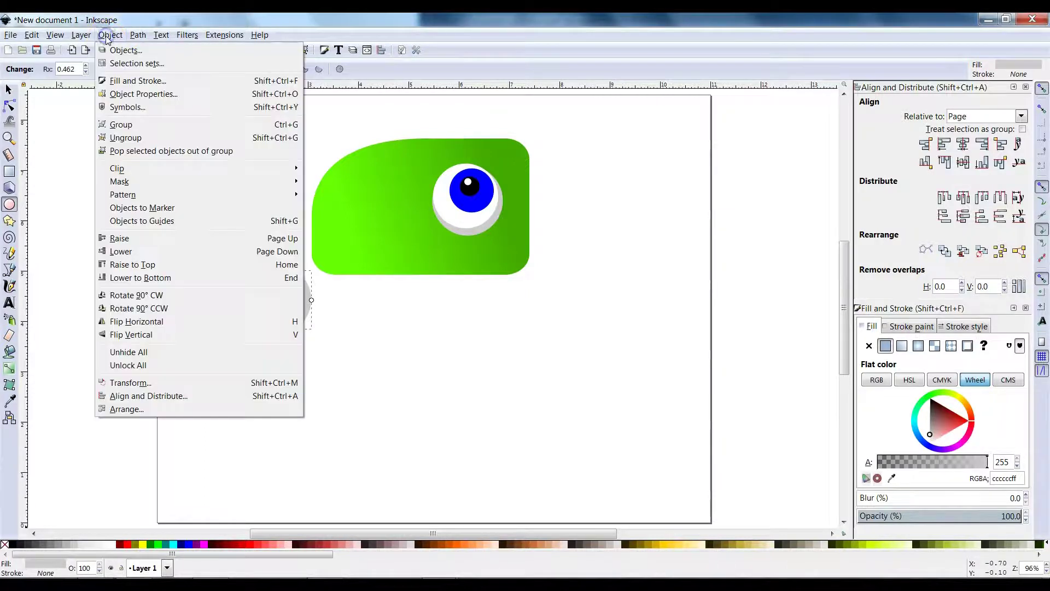
pyautogui.click(138, 35)
pyautogui.click(138, 35)
pyautogui.click(153, 50)
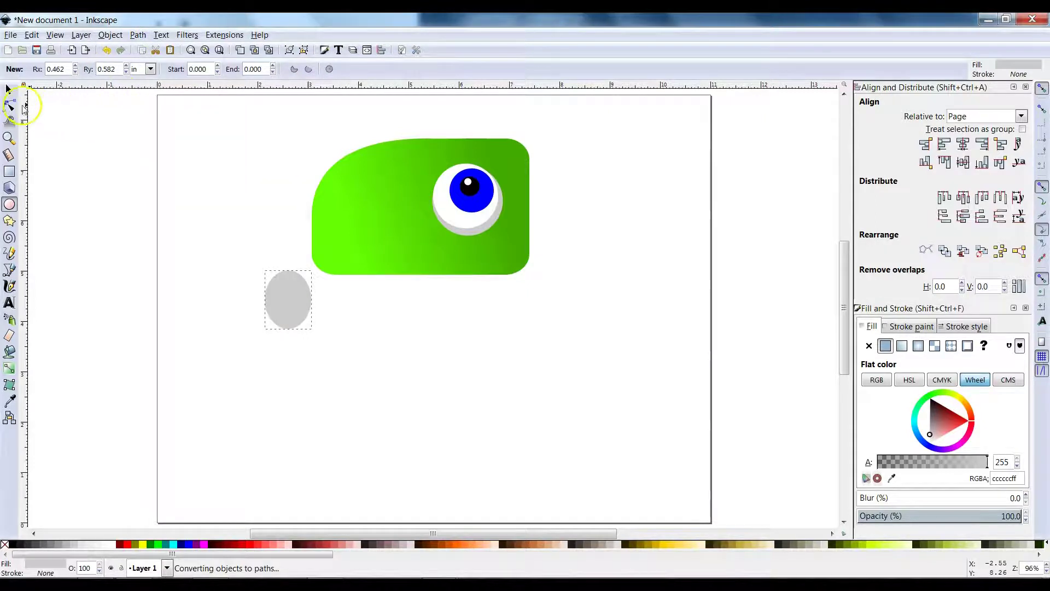
pyautogui.click(10, 106)
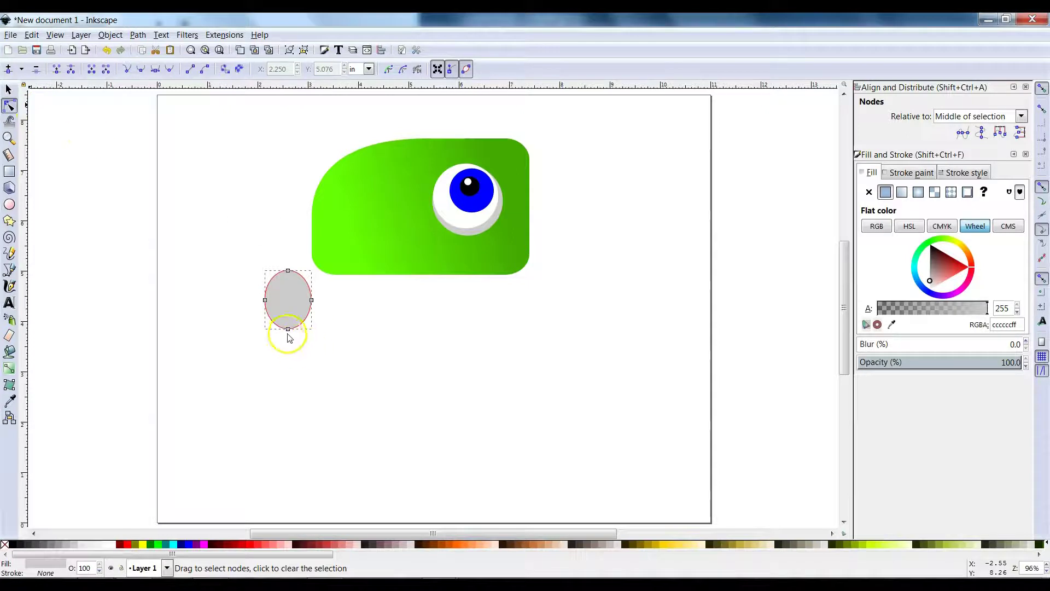
# - Pull the oval's bottom node down into a pointed teardrop
pyautogui.scroll(2, 287, 324)
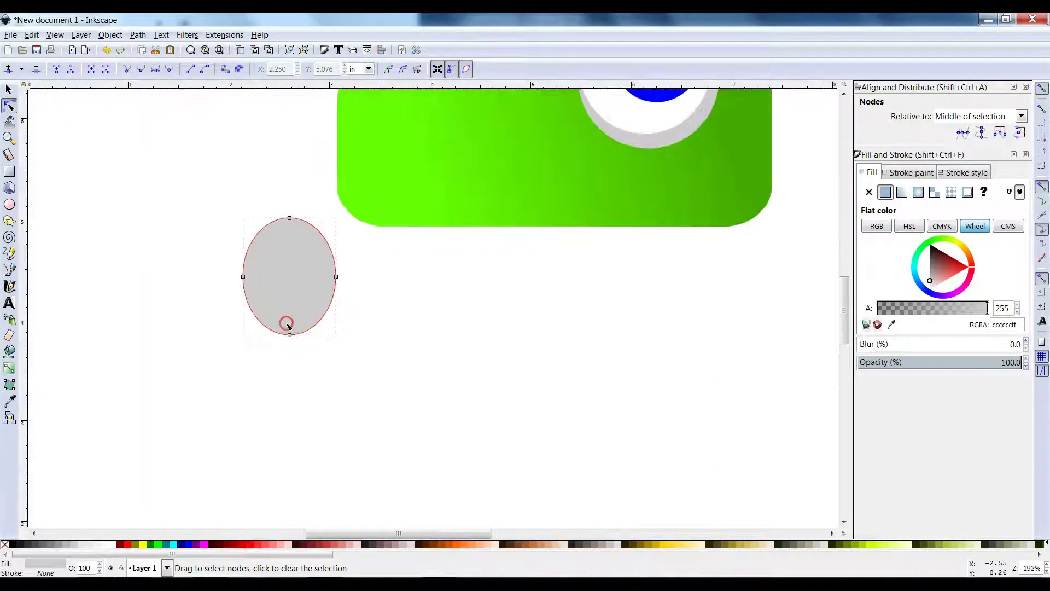
pyautogui.moveTo(288, 324); pyautogui.dragTo(290, 387)
pyautogui.click(356, 392)
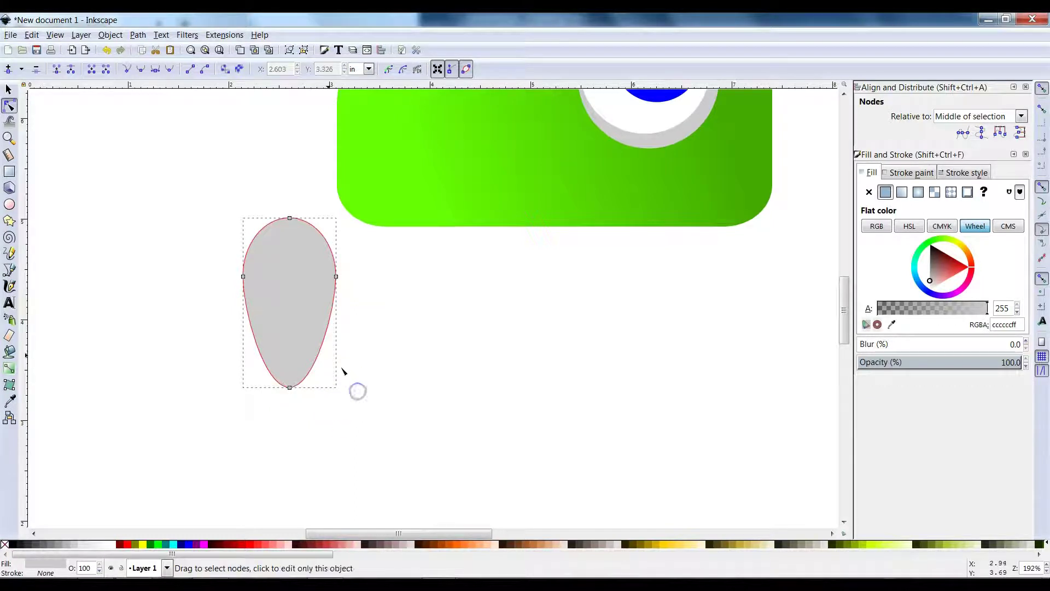
# - Shrink the tooth to 0.457 × 0.832 in and place it under the head's lower-left edge
pyautogui.click(11, 91)
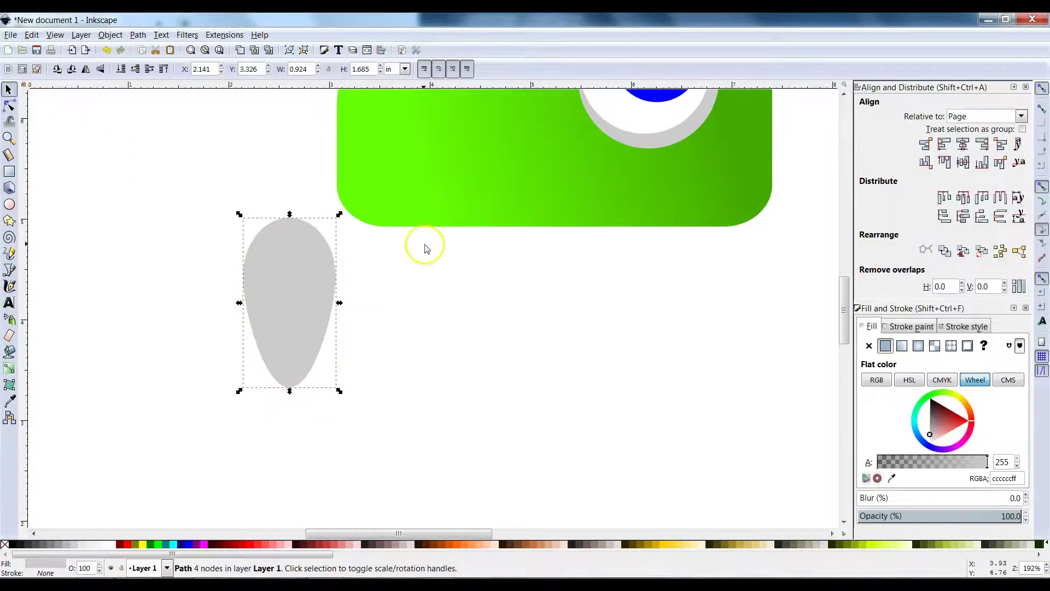
pyautogui.moveTo(339, 211); pyautogui.dragTo(294, 269)
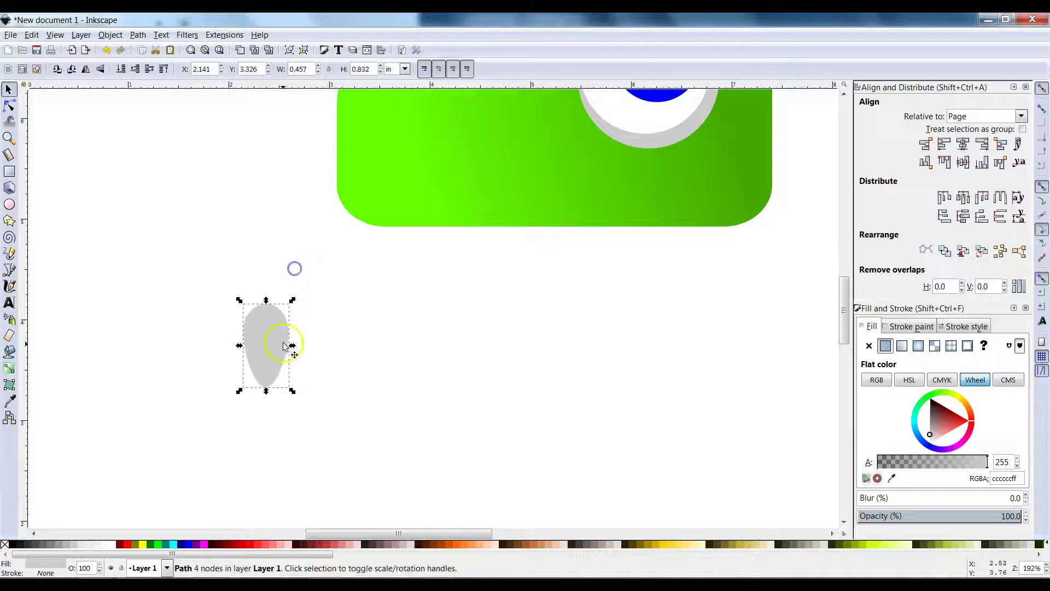
pyautogui.moveTo(280, 347); pyautogui.dragTo(401, 234)
pyautogui.scroll(5, 471, 228)
pyautogui.hscroll(5, 471, 228)
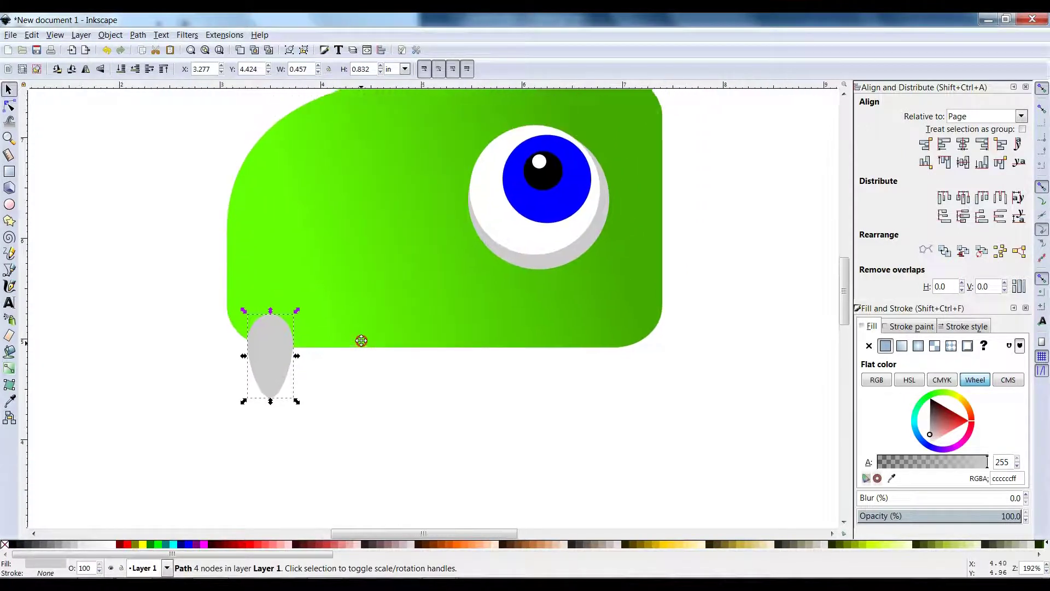
pyautogui.click(219, 50)
pyautogui.scroll(1, 306, 161)
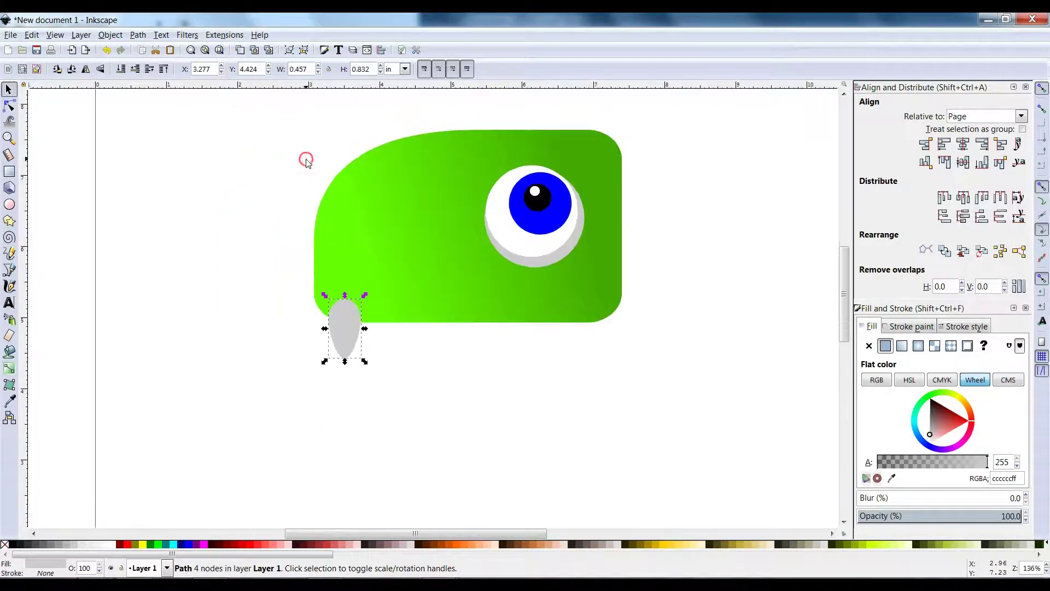
pyautogui.scroll(1, 306, 161)
pyautogui.hscroll(2, 265, 187)
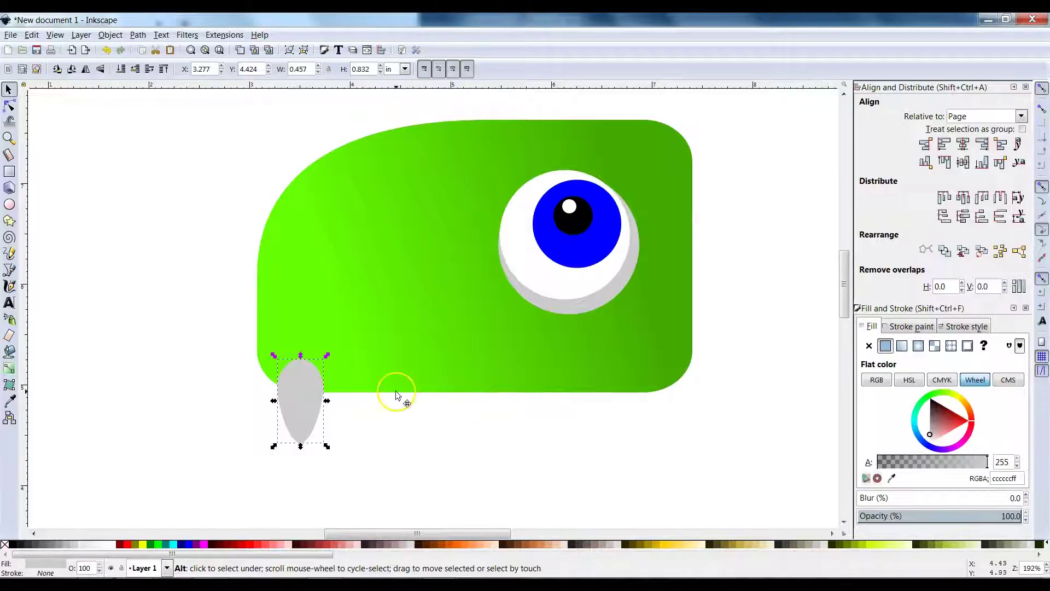
# - Nudge the grey tooth right, tuck it behind the head, and add a second tooth copy behind it
pyautogui.moveTo(296, 406); pyautogui.dragTo(311, 405)
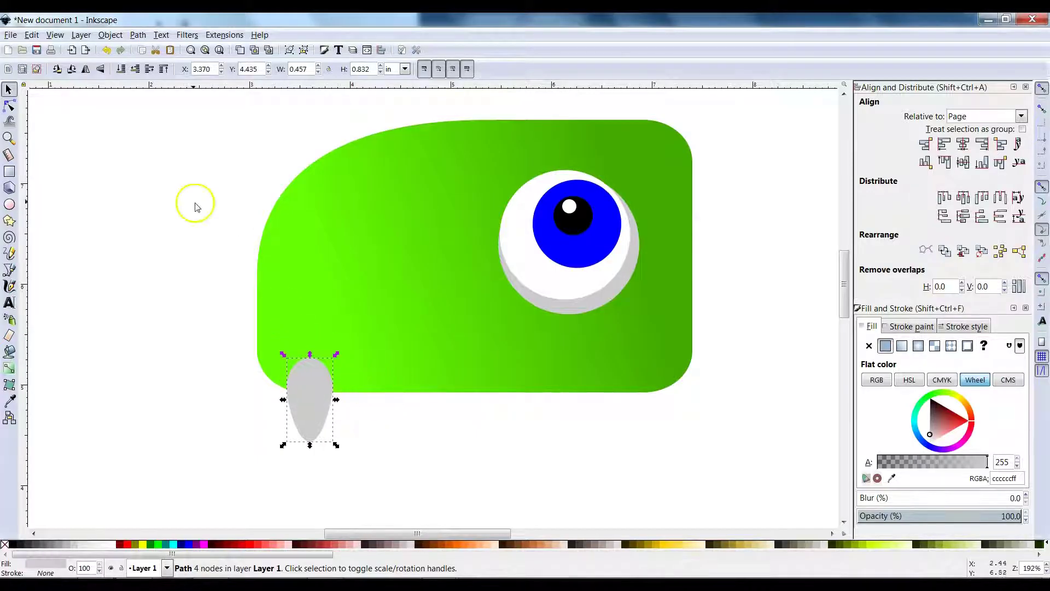
pyautogui.click(136, 70)
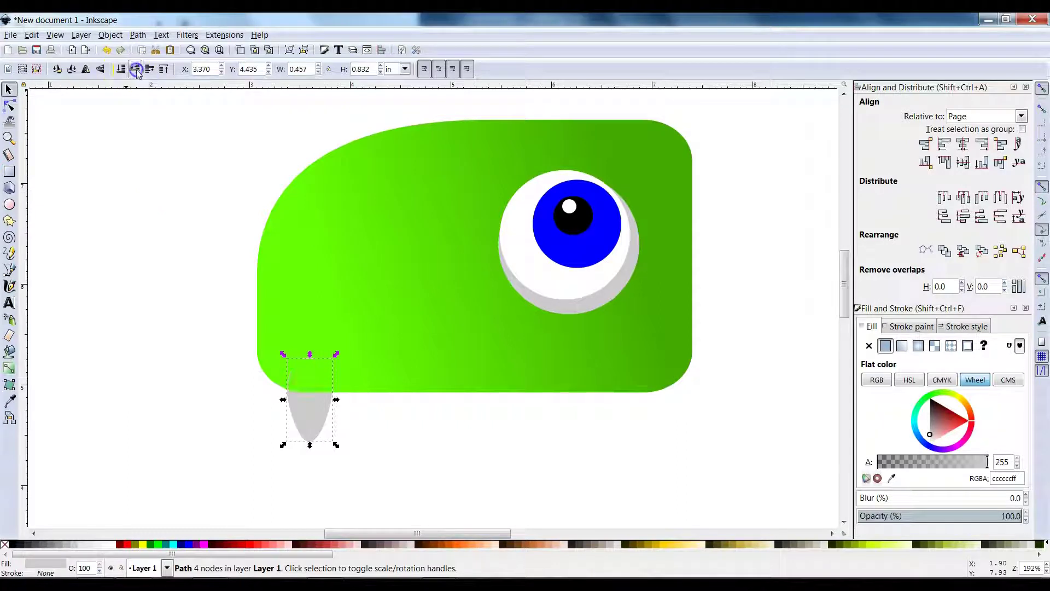
pyautogui.hotkey('ctrl', 'd')
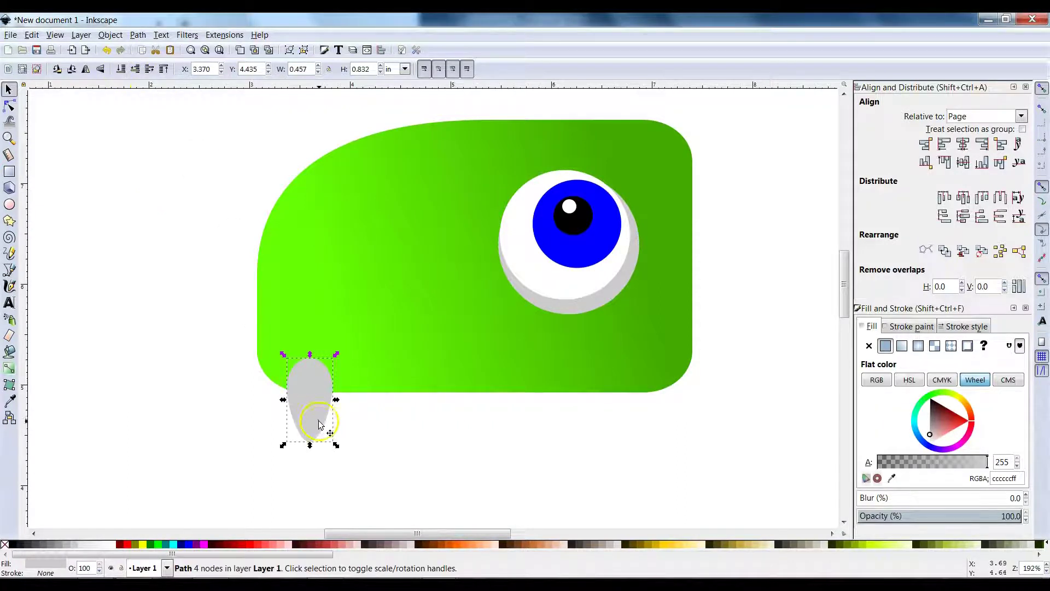
pyautogui.moveTo(319, 418); pyautogui.dragTo(376, 416)
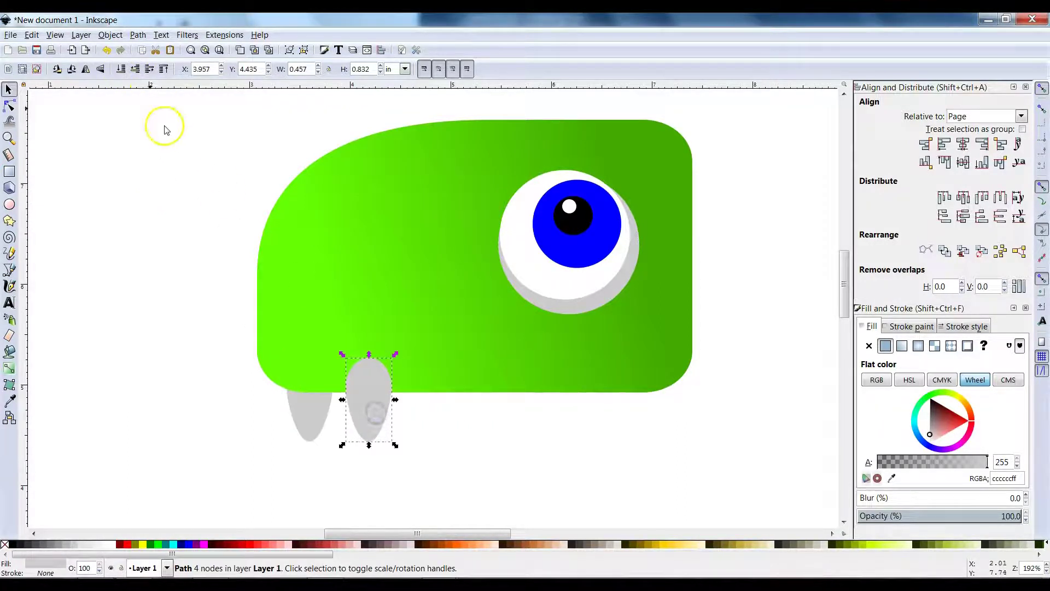
pyautogui.click(135, 70)
pyautogui.hotkey('alt', 'Tab')
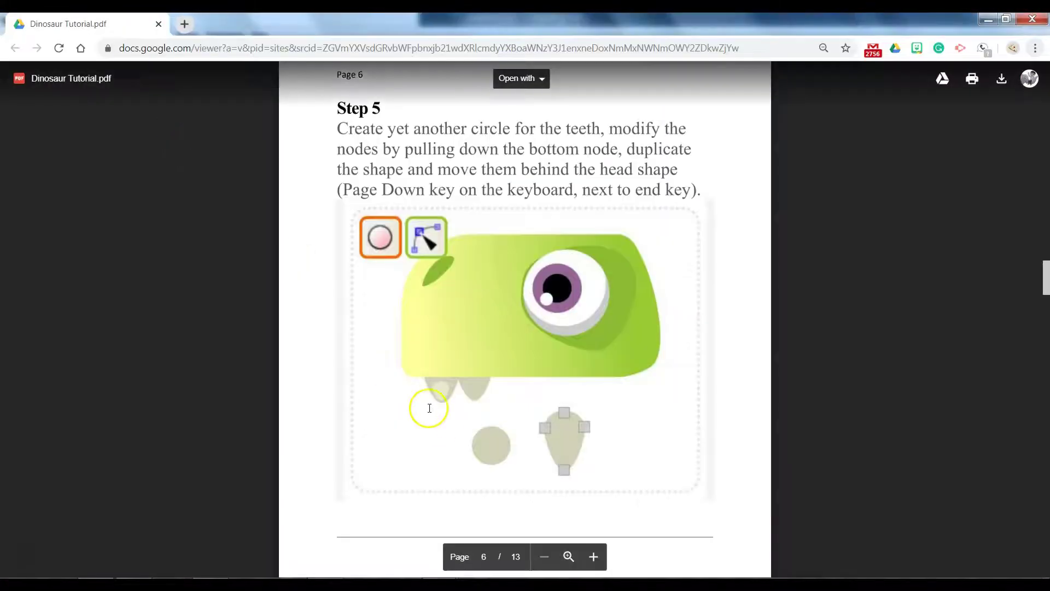
pyautogui.hotkey('alt', 'Tab')
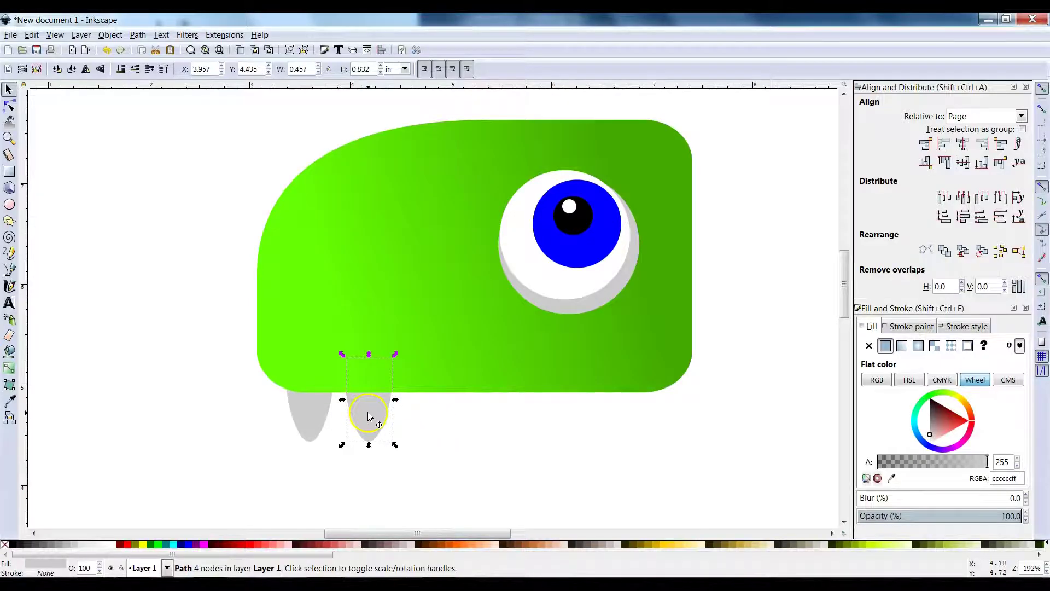
# - Make a third tooth copy #f2f2f2, shrink it to 0.250 × 0.376 in, and place it on the left tooth
pyautogui.moveTo(369, 416); pyautogui.dragTo(419, 411)
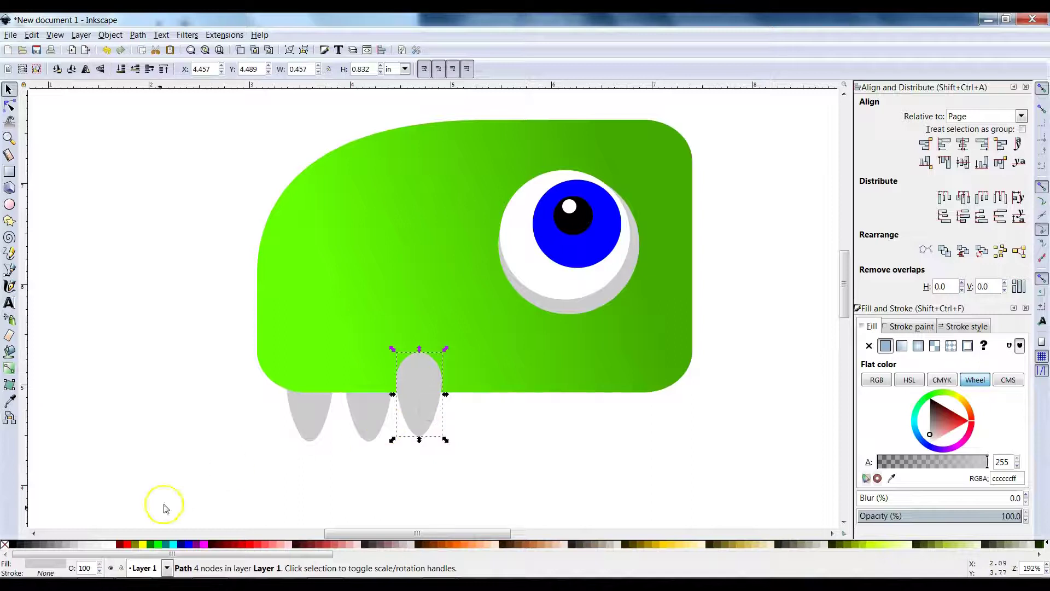
pyautogui.click(98, 544)
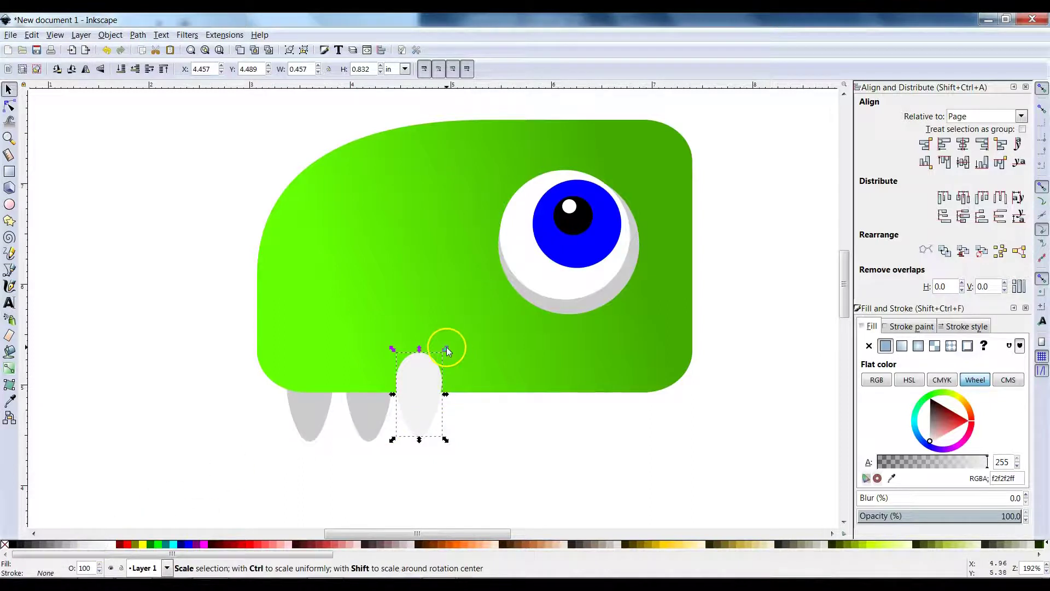
pyautogui.moveTo(446, 347); pyautogui.dragTo(365, 437)
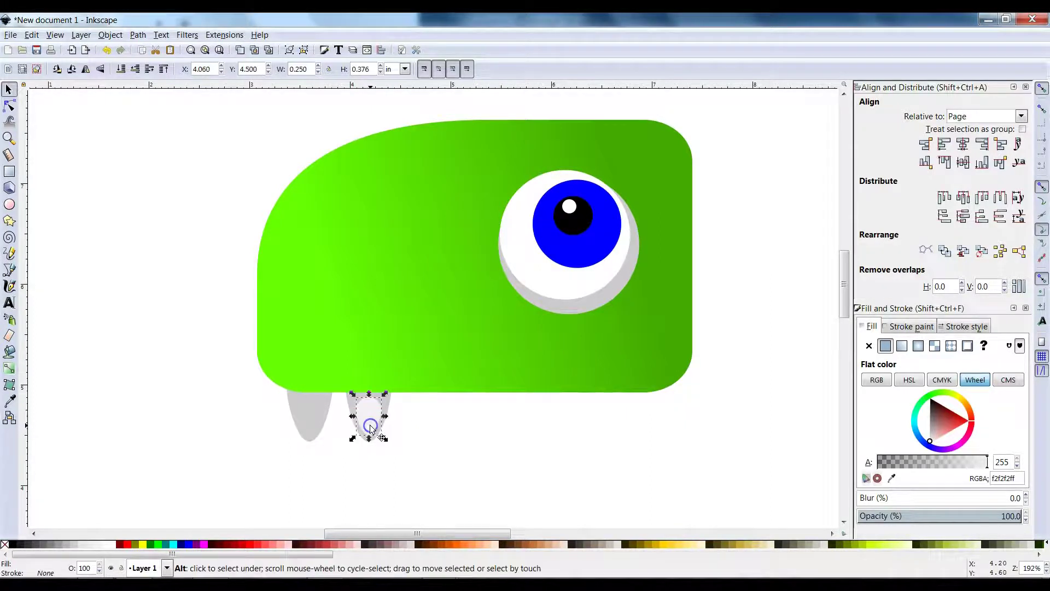
pyautogui.press('n')
pyautogui.hotkey('alt', 'Tab')
pyautogui.hotkey('alt', 'Tab')
pyautogui.press('s')
pyautogui.moveTo(367, 419); pyautogui.dragTo(303, 415)
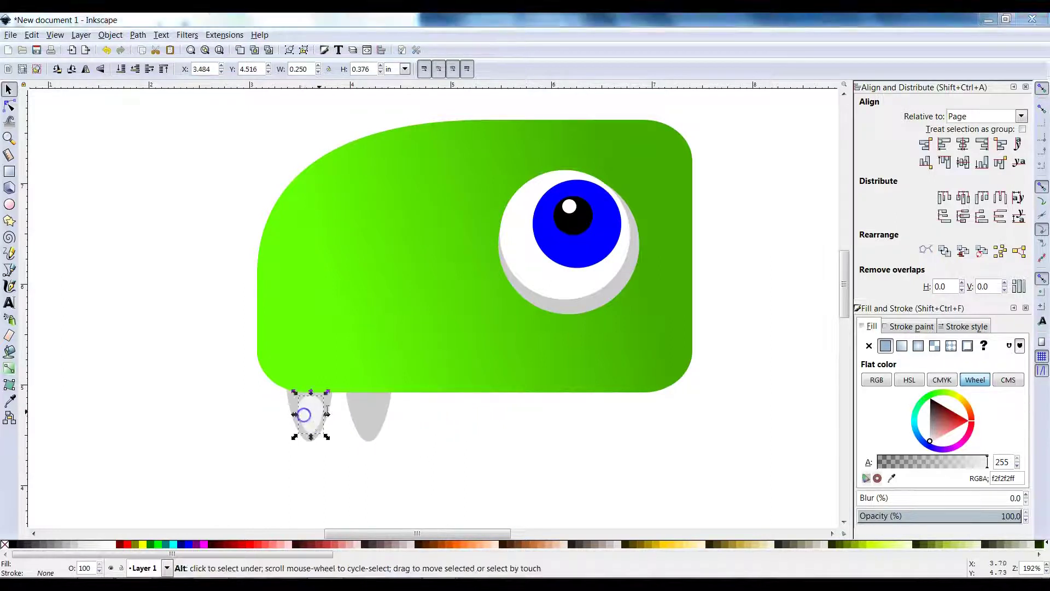
pyautogui.hotkey('alt', 'Tab')
pyautogui.scroll(-10, 597, 338)
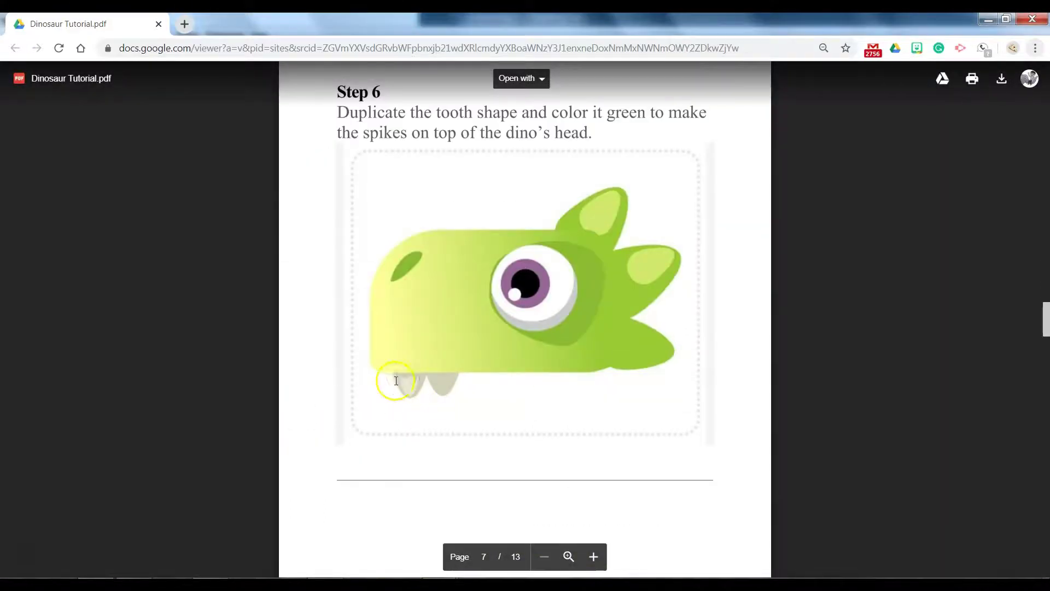
pyautogui.scroll(2, 495, 374)
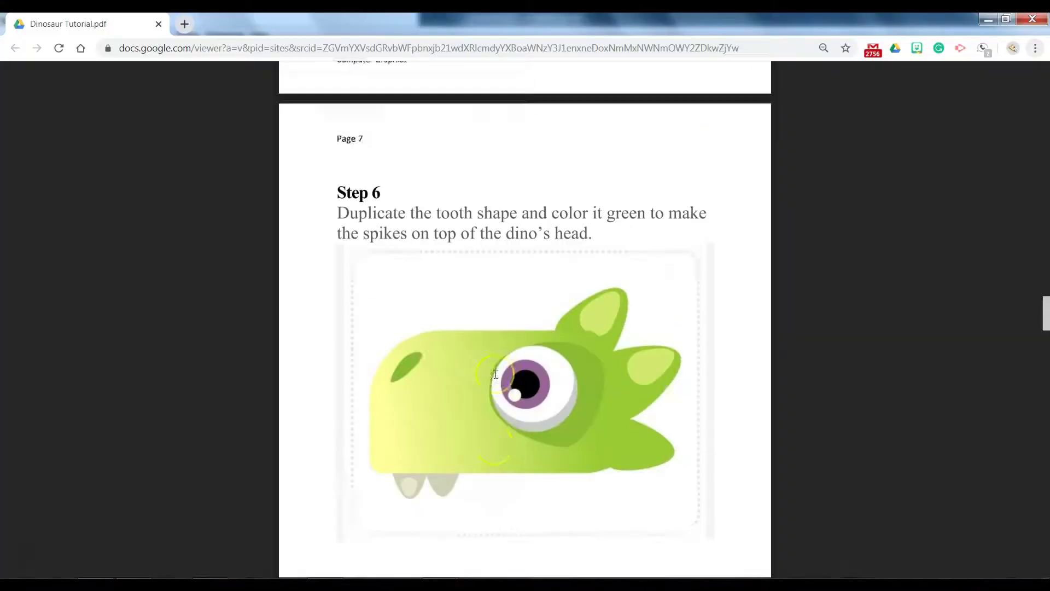
pyautogui.scroll(10, 496, 375)
# - Draw a tall narrow oval and move it onto the head's upper left
pyautogui.hotkey('alt', 'Tab')
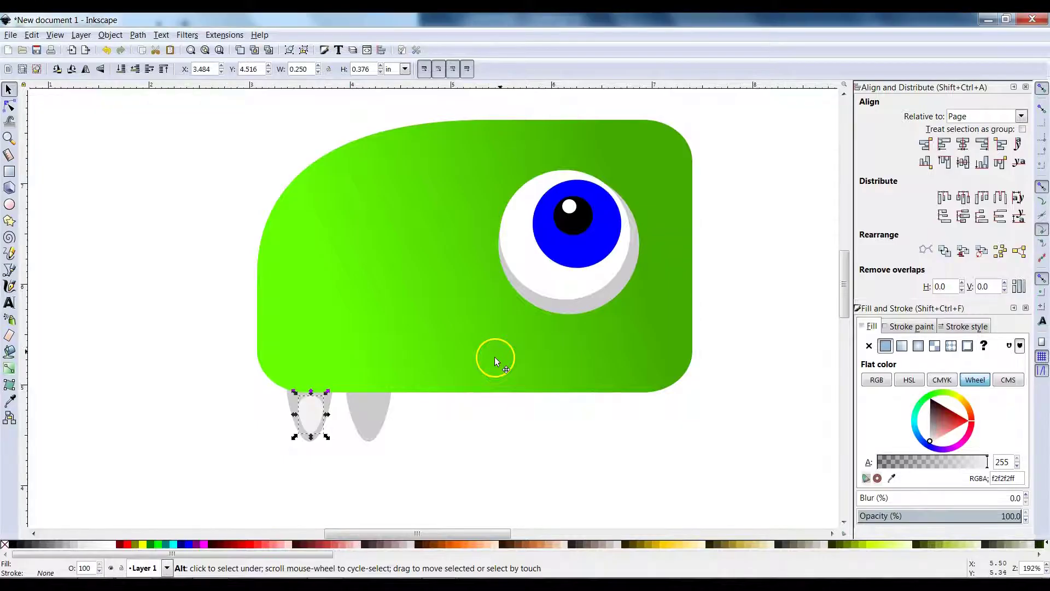
pyautogui.click(477, 468)
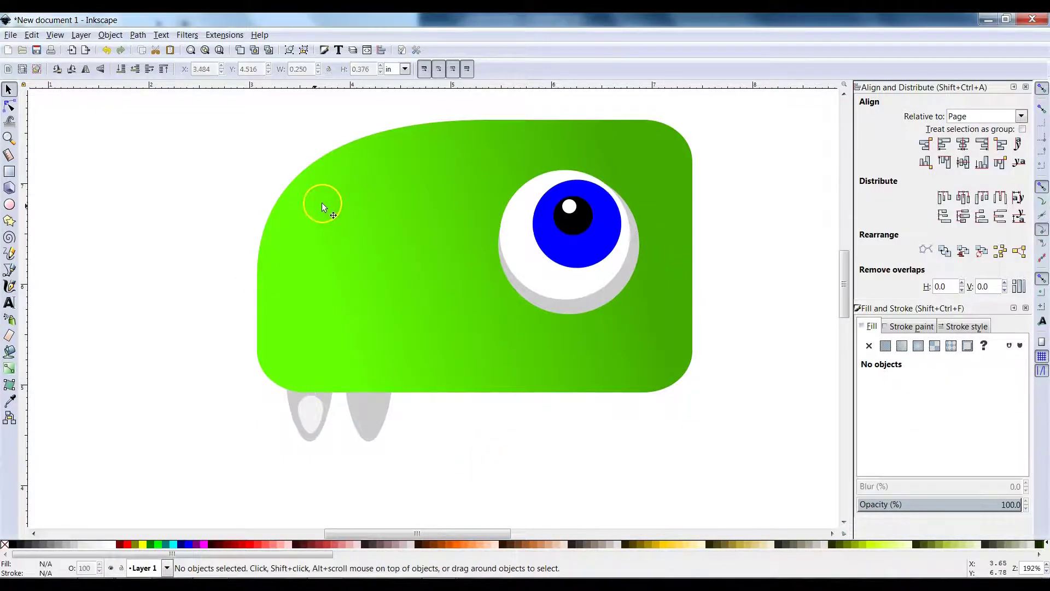
pyautogui.click(9, 205)
pyautogui.moveTo(183, 168); pyautogui.dragTo(207, 259)
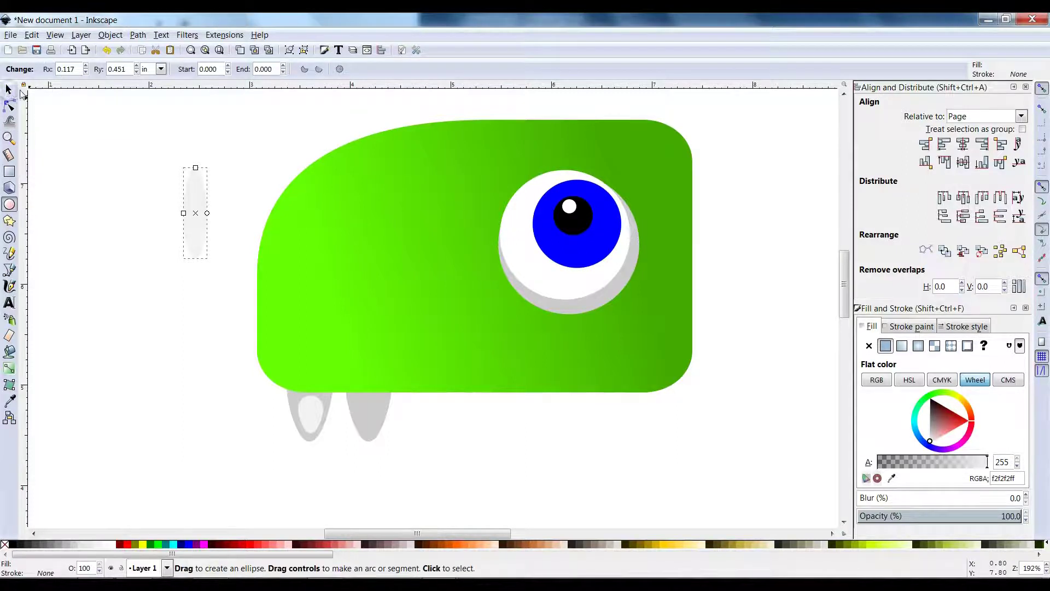
pyautogui.click(75, 119)
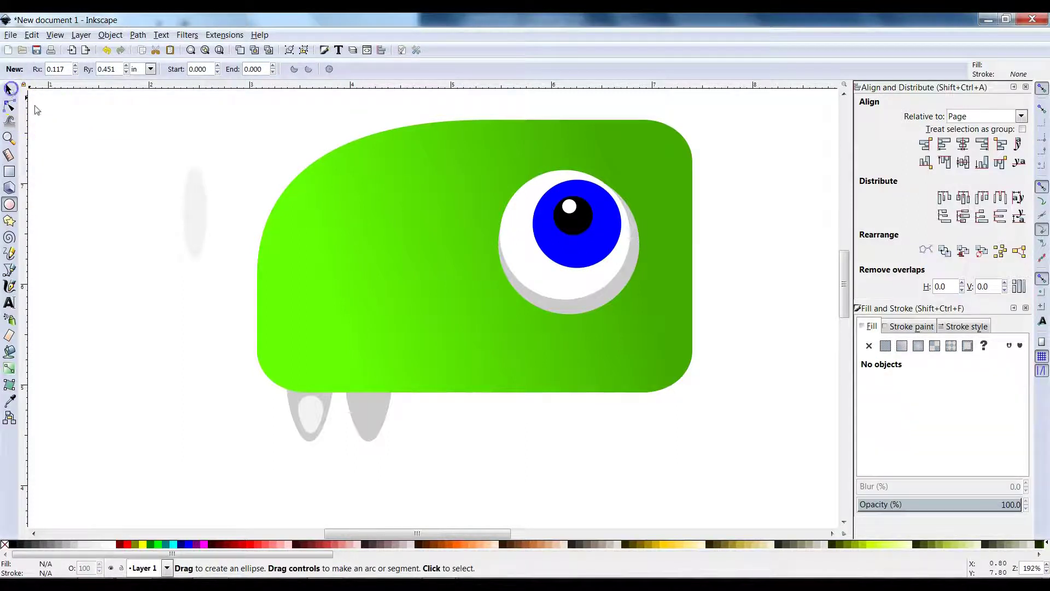
pyautogui.click(197, 212)
pyautogui.click(10, 90)
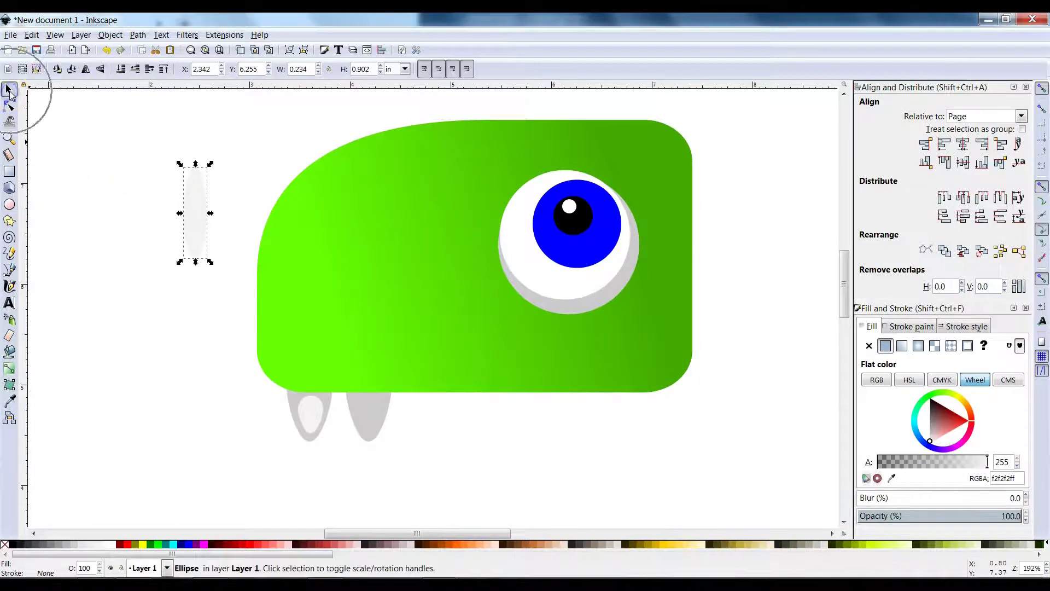
pyautogui.moveTo(193, 199); pyautogui.dragTo(325, 214)
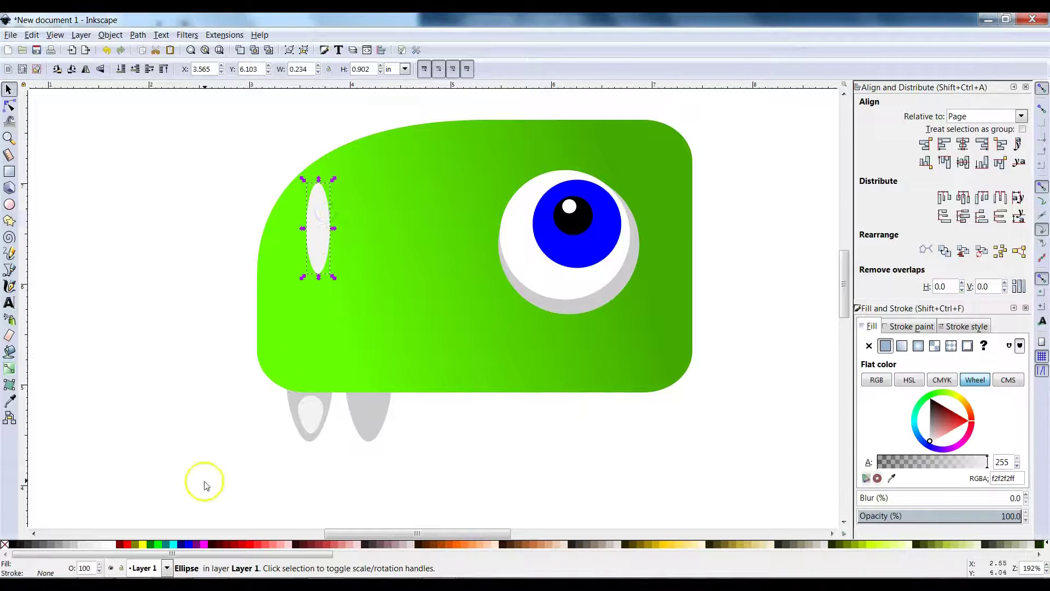
# - Fill the oval dark green #008000 and tilt it about 34 degrees
pyautogui.click(150, 544)
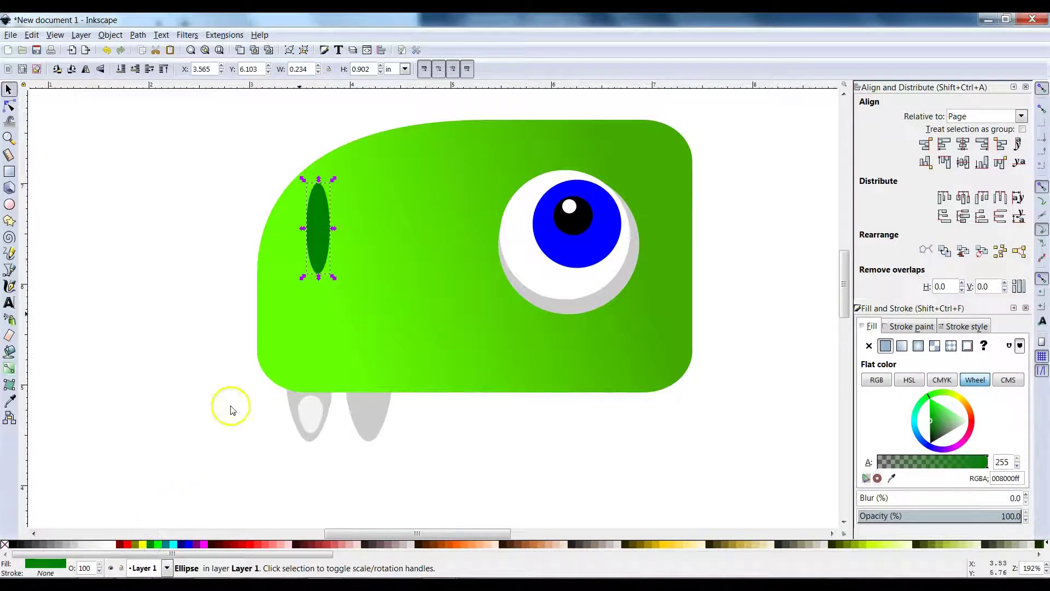
pyautogui.click(334, 193)
pyautogui.moveTo(333, 179); pyautogui.dragTo(343, 200)
pyautogui.click(252, 181)
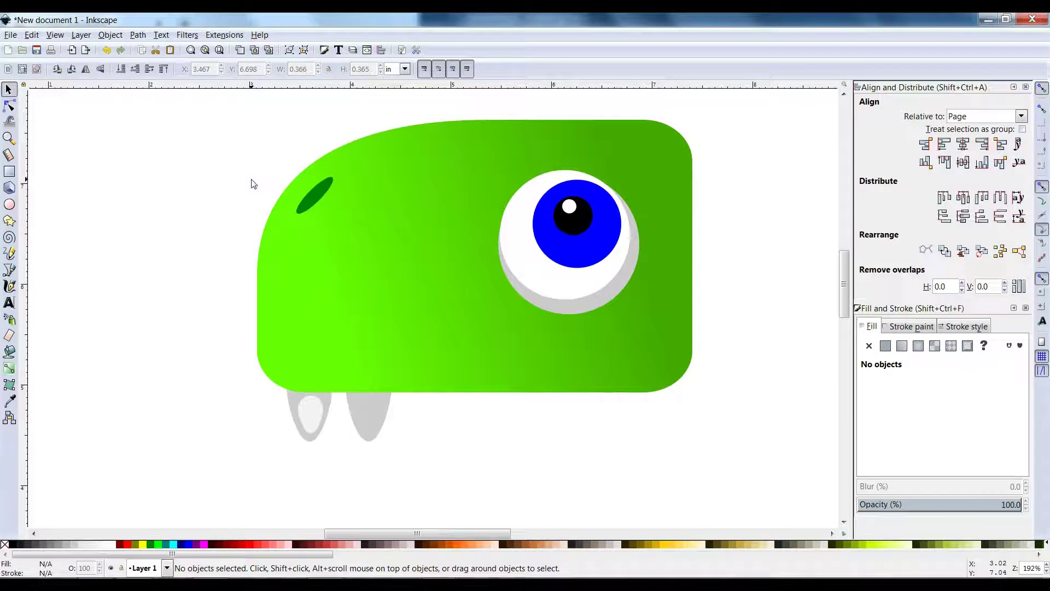
pyautogui.click(207, 51)
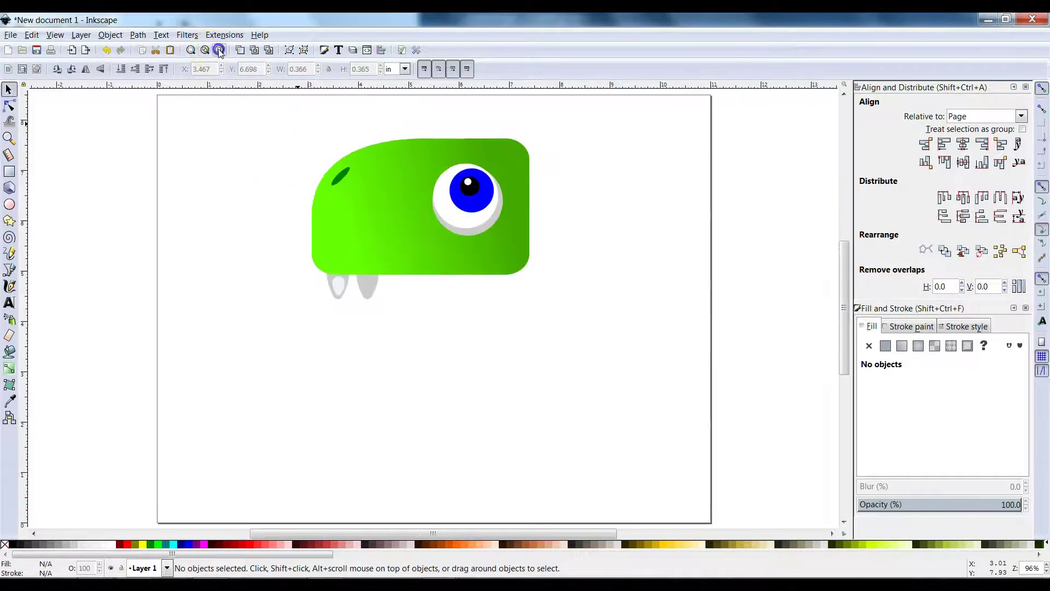
pyautogui.hotkey('alt', 'Tab')
pyautogui.scroll(-15, 638, 352)
pyautogui.scroll(2, 647, 335)
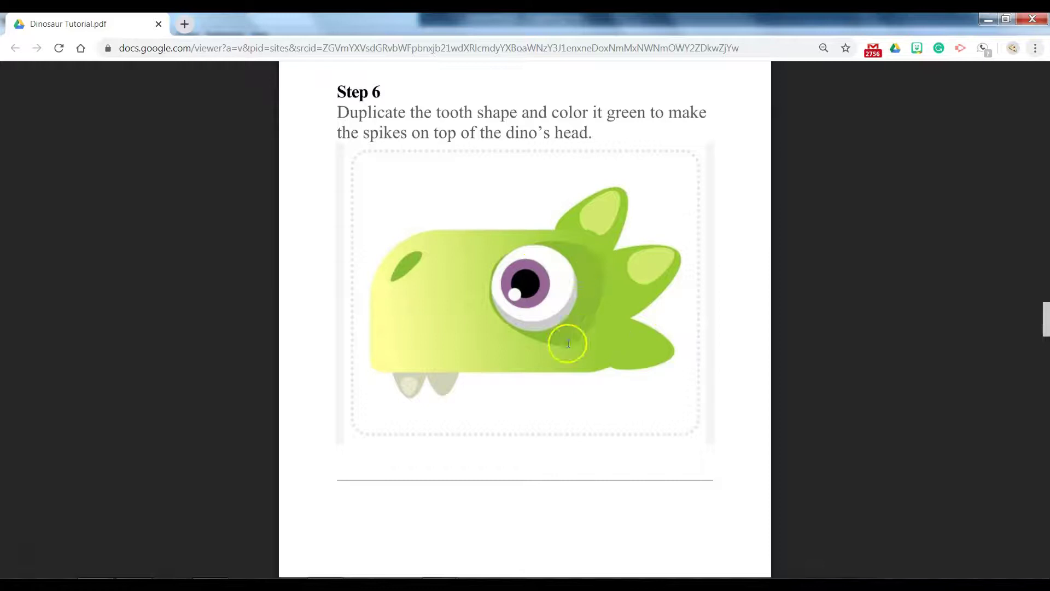
pyautogui.scroll(10, 588, 332)
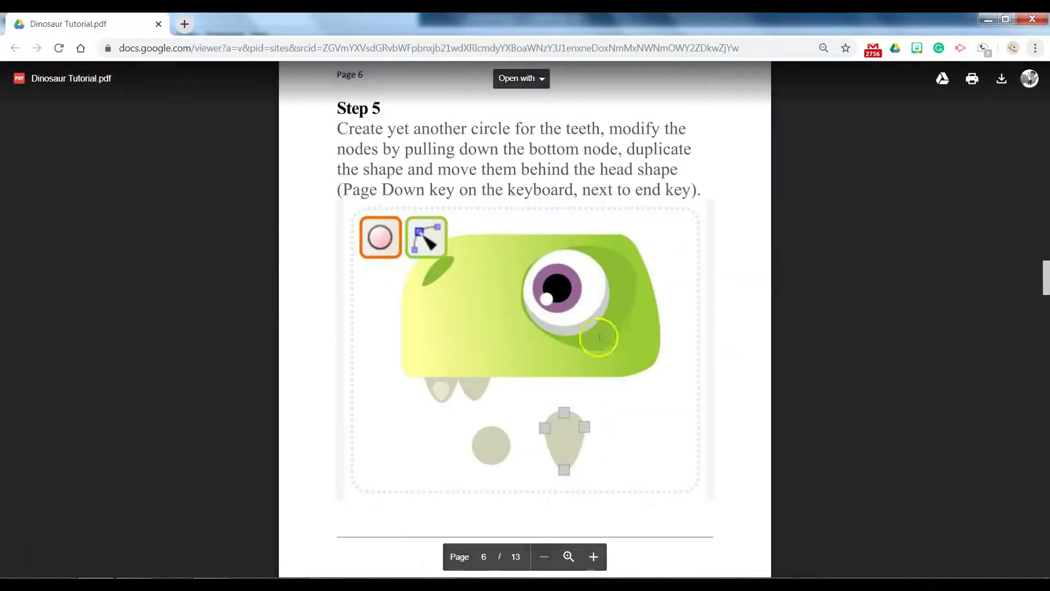
pyautogui.scroll(-9, 556, 329)
pyautogui.scroll(-4, 558, 372)
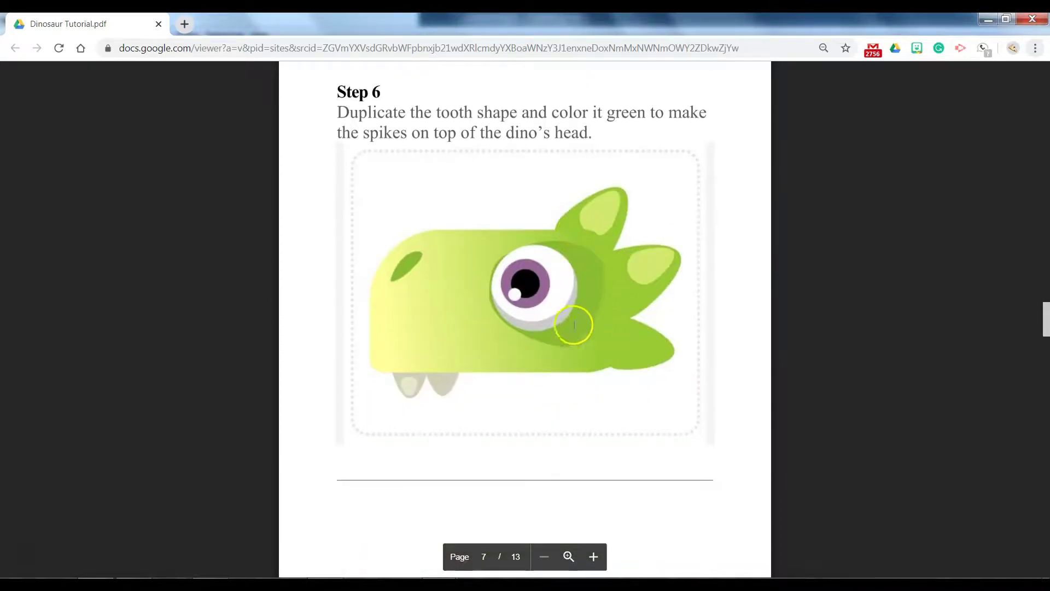
pyautogui.scroll(-8, 601, 309)
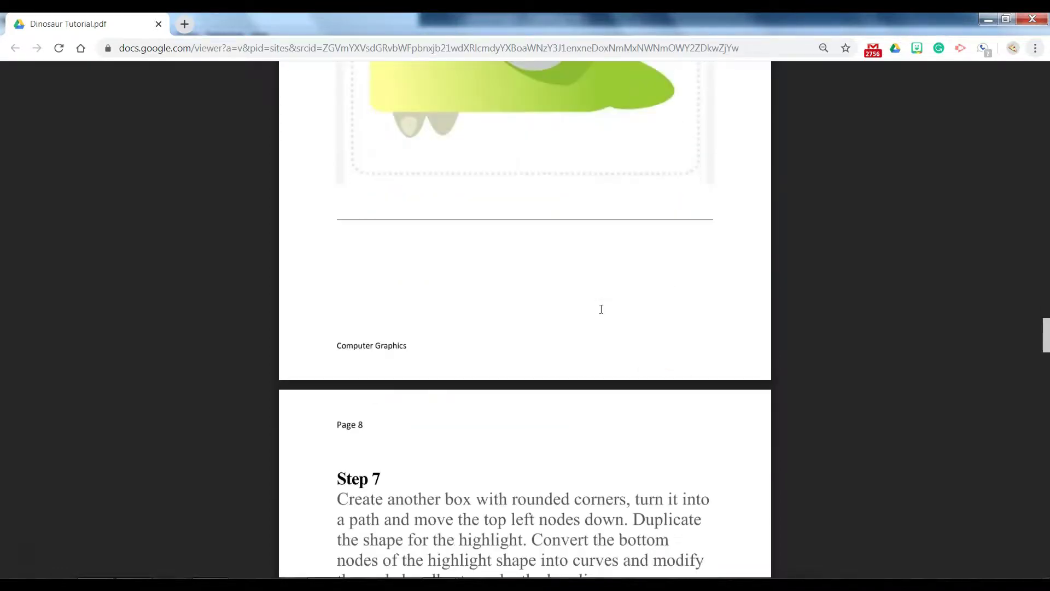
pyautogui.scroll(8, 601, 309)
pyautogui.scroll(1, 610, 276)
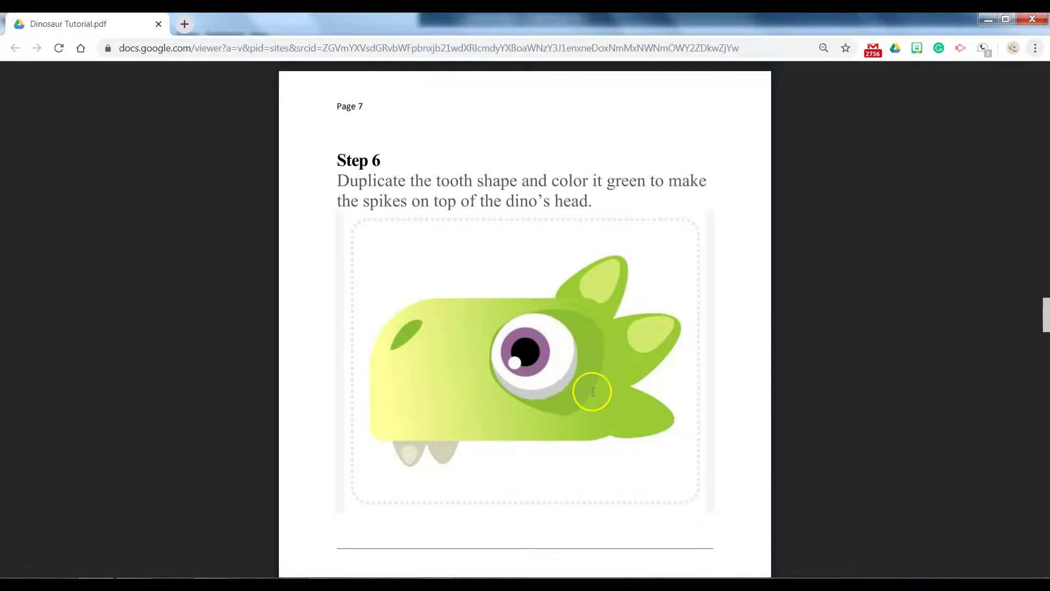
pyautogui.scroll(-2, 558, 363)
pyautogui.scroll(2, 560, 329)
# - Rotate the second grey tooth about 122° and set it behind the head's top right as a spike
pyautogui.hotkey('alt', 'Tab')
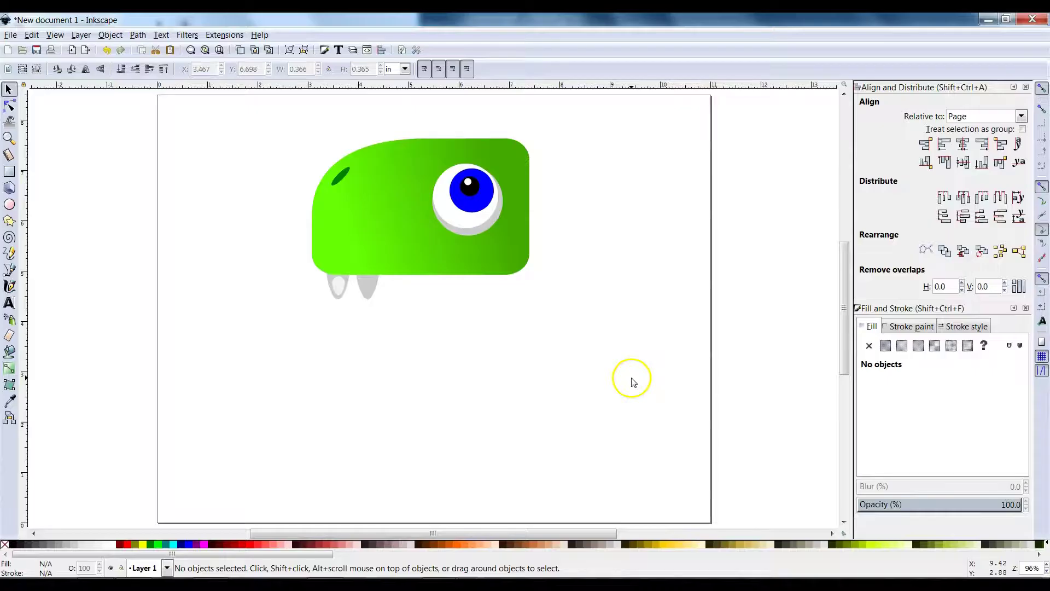
pyautogui.click(378, 291)
pyautogui.moveTo(377, 293); pyautogui.dragTo(511, 359)
pyautogui.click(520, 311)
pyautogui.moveTo(544, 275); pyautogui.dragTo(442, 322)
pyautogui.moveTo(507, 344); pyautogui.dragTo(521, 175)
pyautogui.keyDown('ctrl'); pyautogui.scroll(1, 520, 197); pyautogui.keyUp('ctrl')
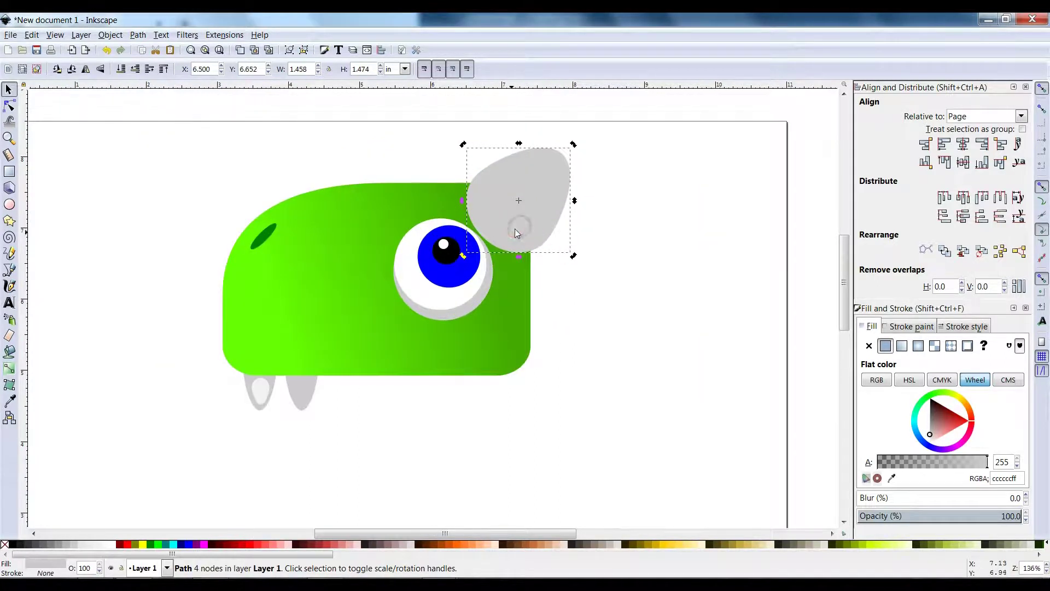
pyautogui.moveTo(513, 236); pyautogui.dragTo(527, 220)
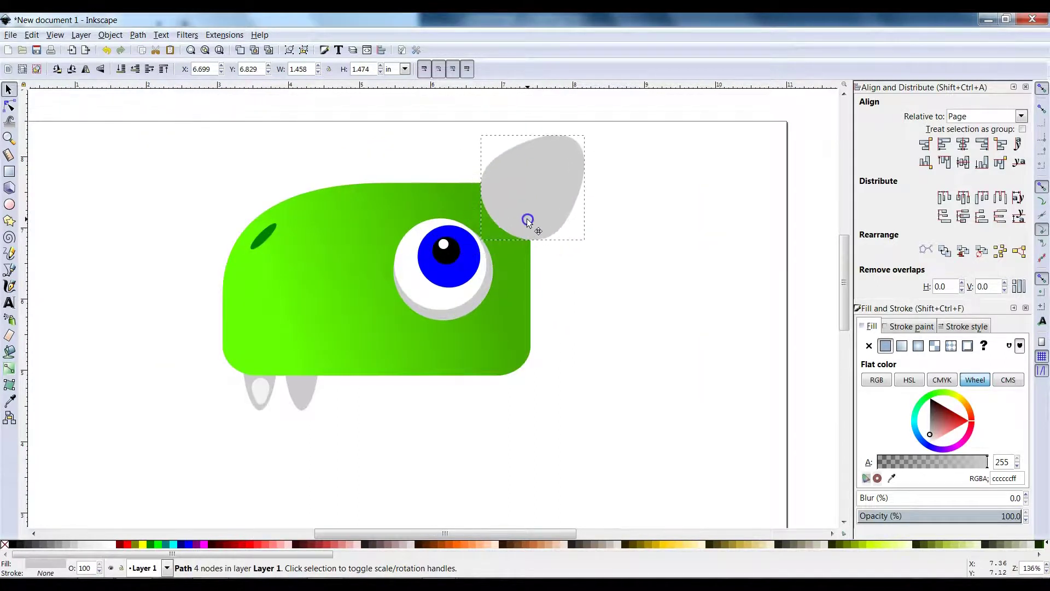
pyautogui.click(121, 69)
# - Duplicate the spike and rotate the copy about 30° along the head's right edge
pyautogui.hotkey('ctrl', 'd')
pyautogui.moveTo(562, 210); pyautogui.dragTo(605, 280)
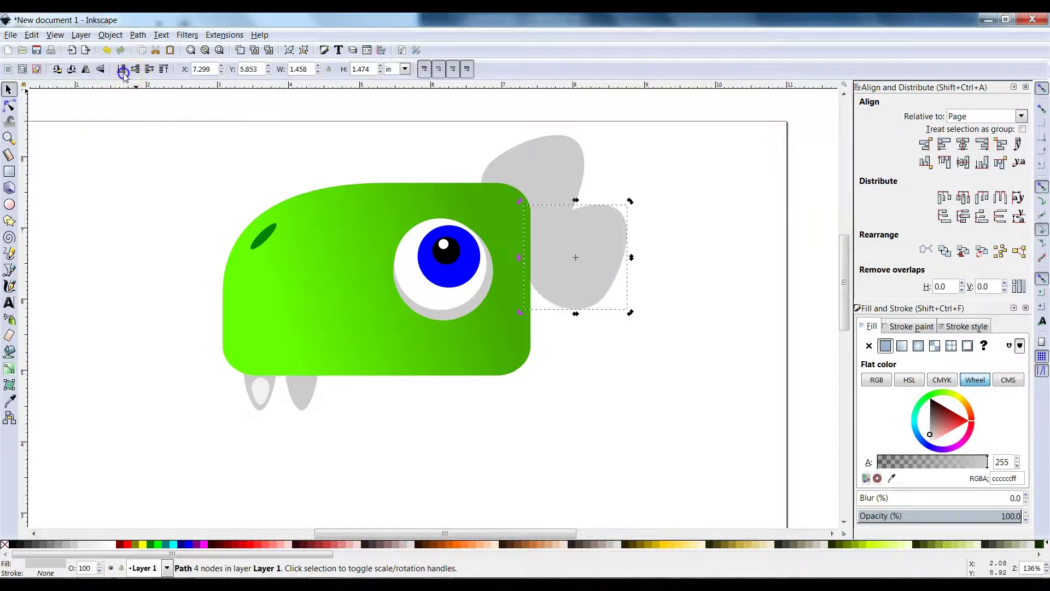
pyautogui.press('Escape')
pyautogui.click(603, 213)
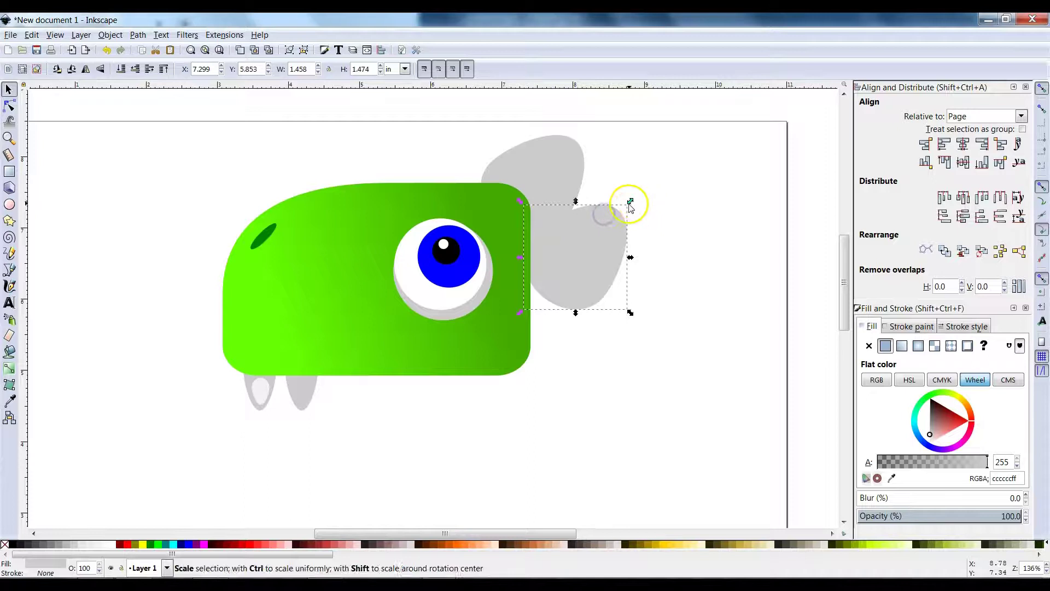
pyautogui.moveTo(630, 202); pyautogui.dragTo(594, 268)
pyautogui.moveTo(593, 268); pyautogui.dragTo(592, 265)
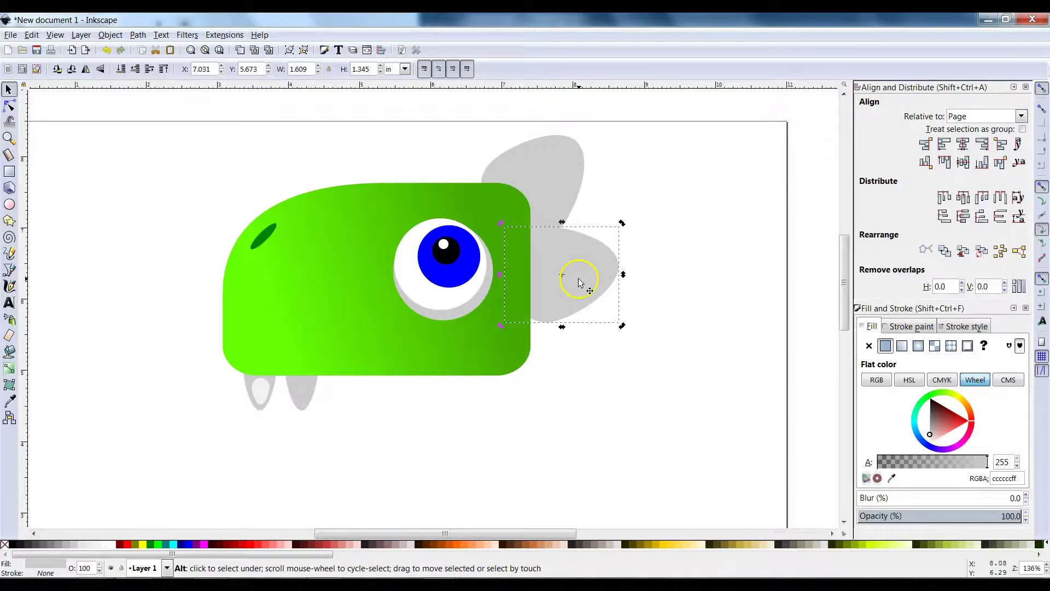
# - Tilt a third spike over the head's lower right and send it behind the head
pyautogui.moveTo(578, 276); pyautogui.dragTo(603, 329)
pyautogui.click(622, 300)
pyautogui.moveTo(624, 287); pyautogui.dragTo(629, 300)
pyautogui.moveTo(614, 340); pyautogui.dragTo(598, 353)
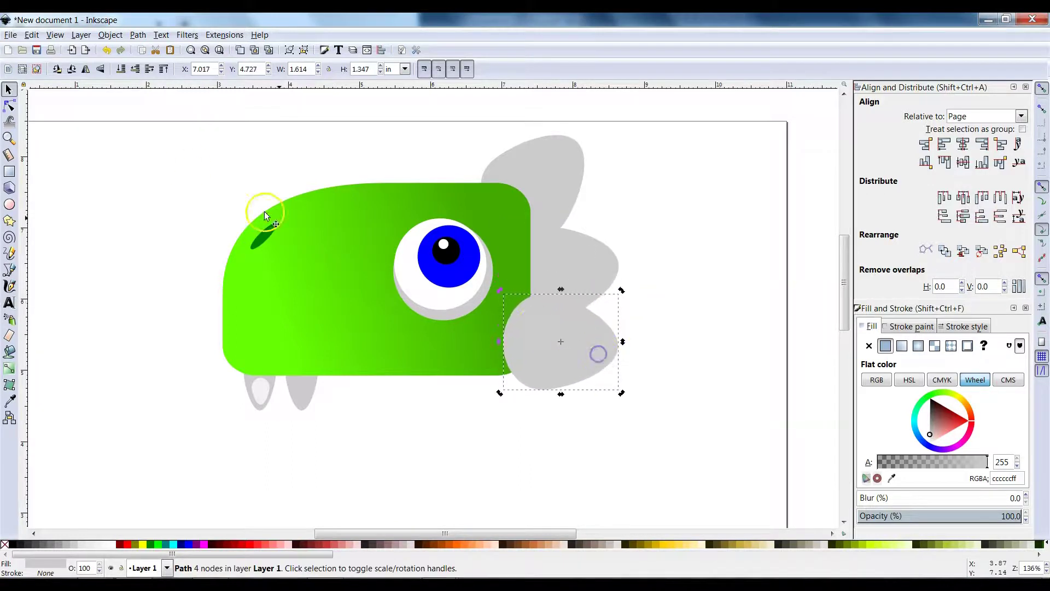
pyautogui.click(125, 70)
pyautogui.click(588, 203)
pyautogui.click(563, 188)
pyautogui.keyDown('shift'); pyautogui.click(588, 280); pyautogui.keyUp('shift')
pyautogui.click(689, 285)
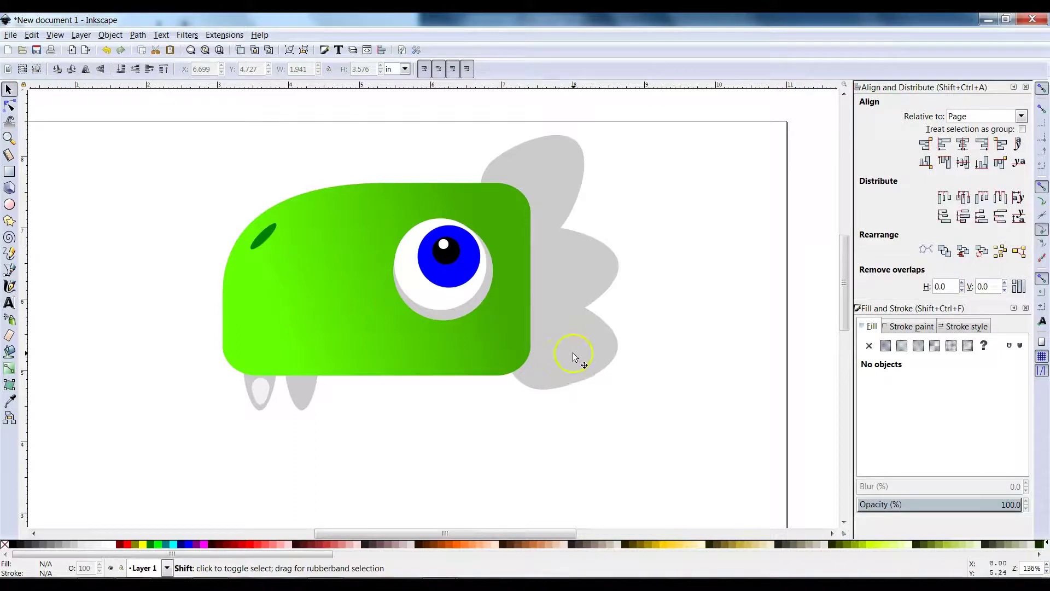
# - Fill the top, middle and bottom spikes dark green, then view the tutorial's Step 6 page
pyautogui.keyDown('shift'); pyautogui.click(573, 353); pyautogui.keyUp('shift')
pyautogui.keyDown('shift'); pyautogui.click(583, 273); pyautogui.keyUp('shift')
pyautogui.keyDown('shift'); pyautogui.click(551, 184); pyautogui.keyUp('shift')
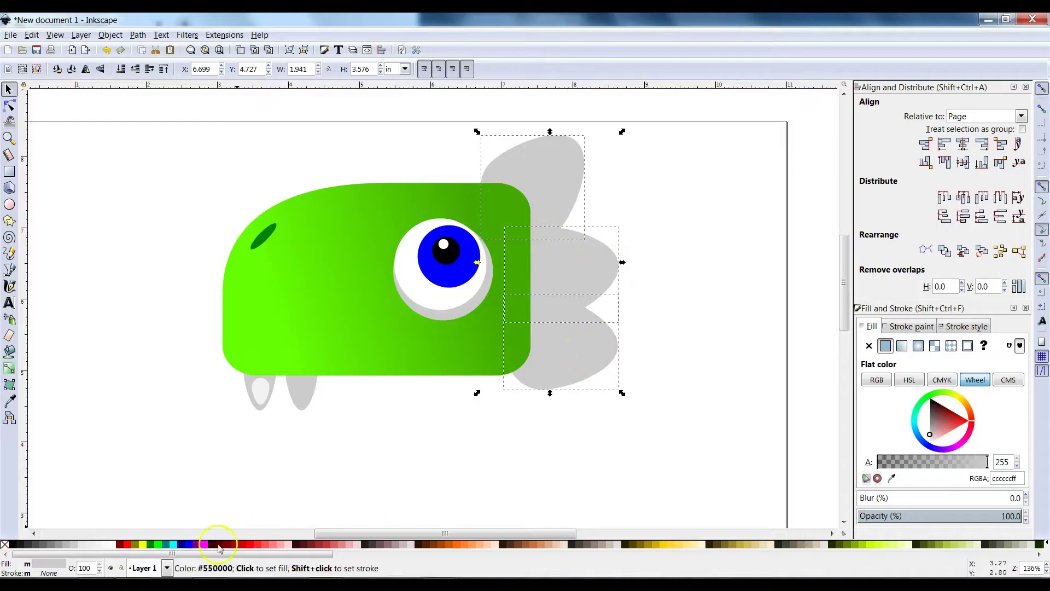
pyautogui.click(157, 545)
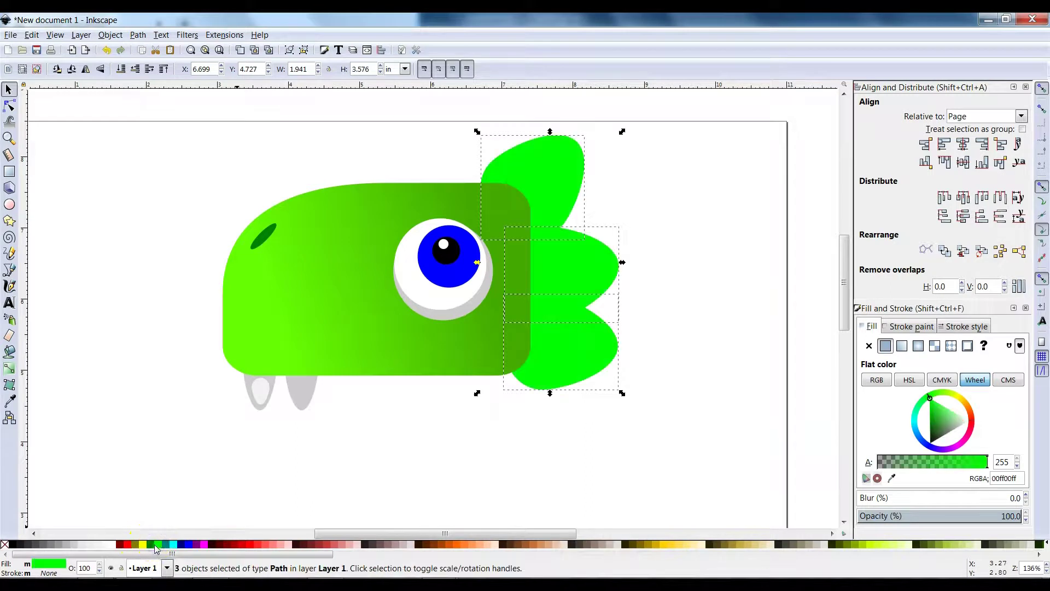
pyautogui.click(154, 544)
pyautogui.click(374, 497)
pyautogui.hotkey('alt', 'Tab')
pyautogui.click(707, 304)
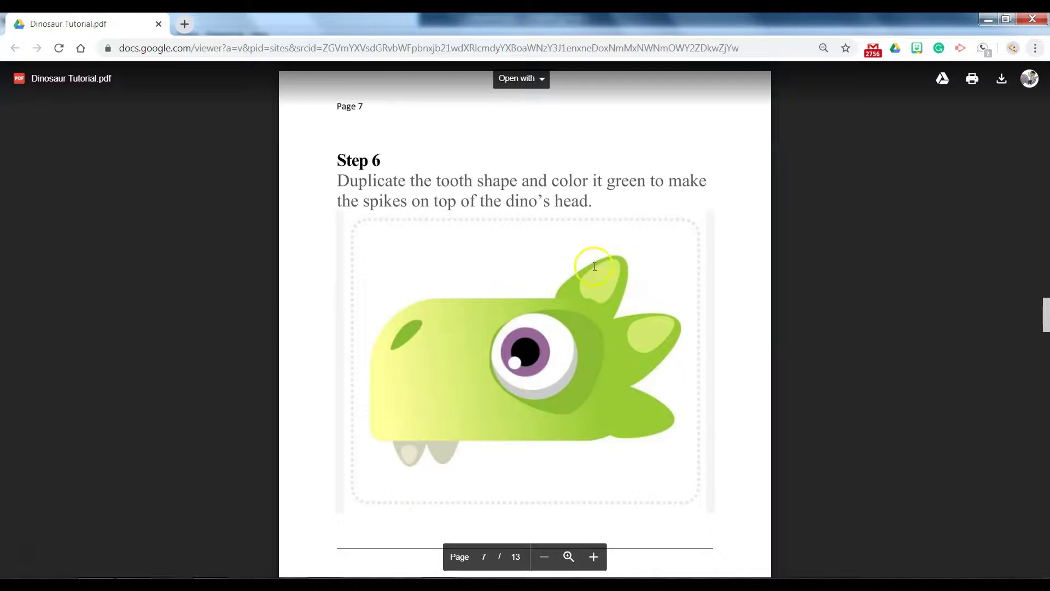
# - Copy the top spike, color it lime #00ff00, and shrink it to about 0.644 × 0.667 in
pyautogui.hotkey('alt', 'Tab')
pyautogui.click(536, 212)
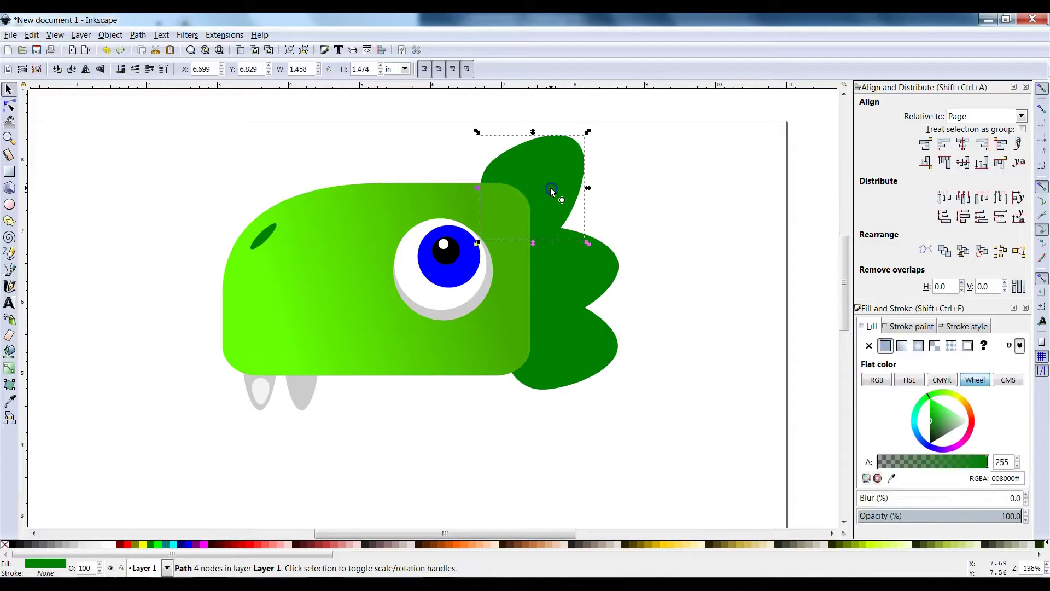
pyautogui.press('Home')
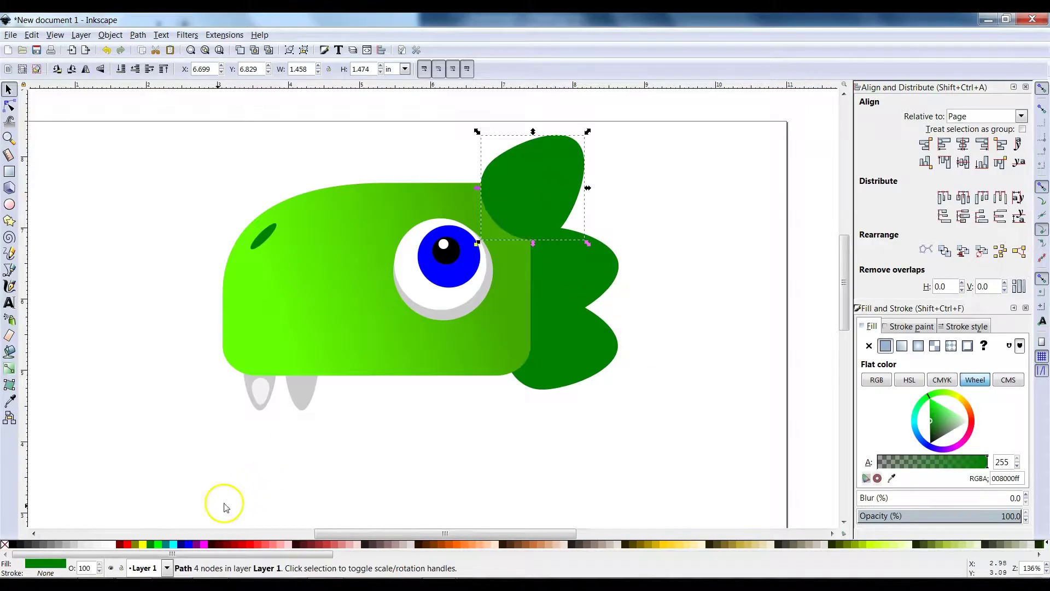
pyautogui.click(154, 544)
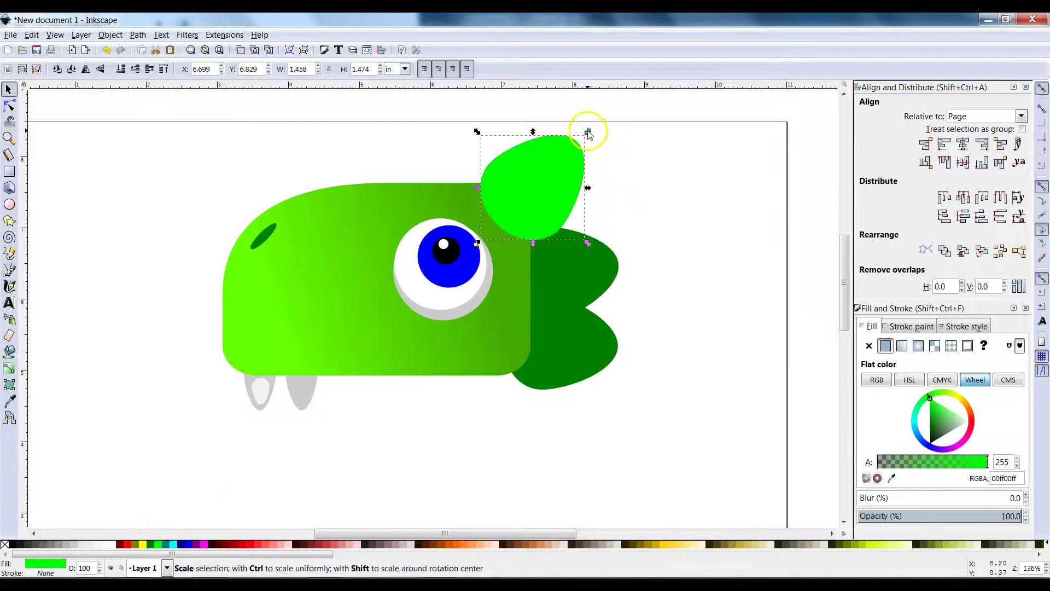
pyautogui.moveTo(588, 132); pyautogui.dragTo(569, 155)
pyautogui.moveTo(477, 242); pyautogui.dragTo(550, 178)
pyautogui.click(663, 186)
pyautogui.hotkey('alt', 'Tab')
pyautogui.hotkey('alt', 'Tab')
pyautogui.click(550, 174)
# - Pull the dark green shape out from behind the head, rotate it, and size it over the eye
pyautogui.click(595, 283)
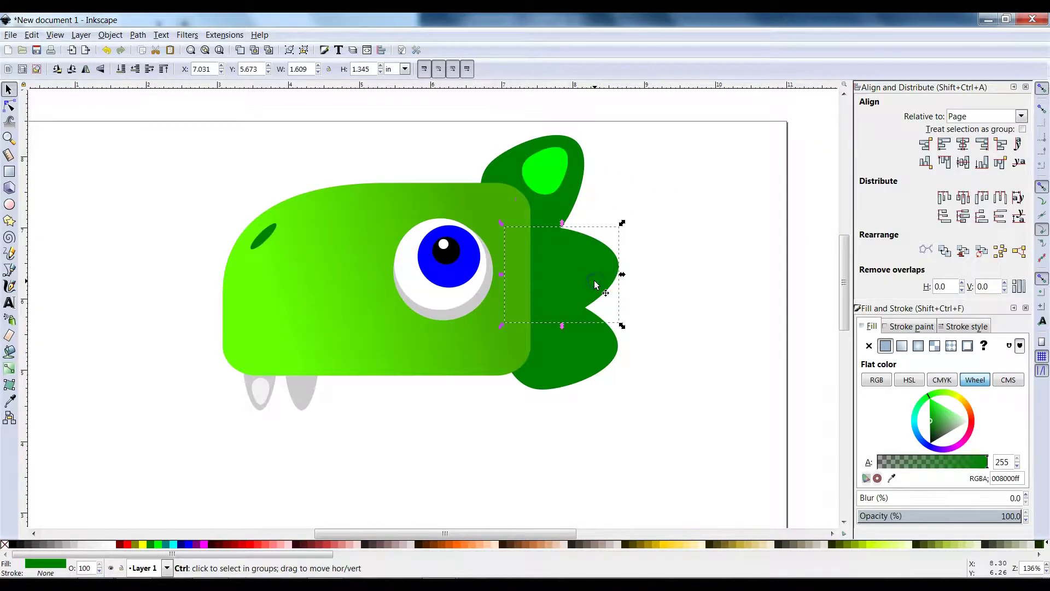
pyautogui.moveTo(596, 290); pyautogui.dragTo(696, 257)
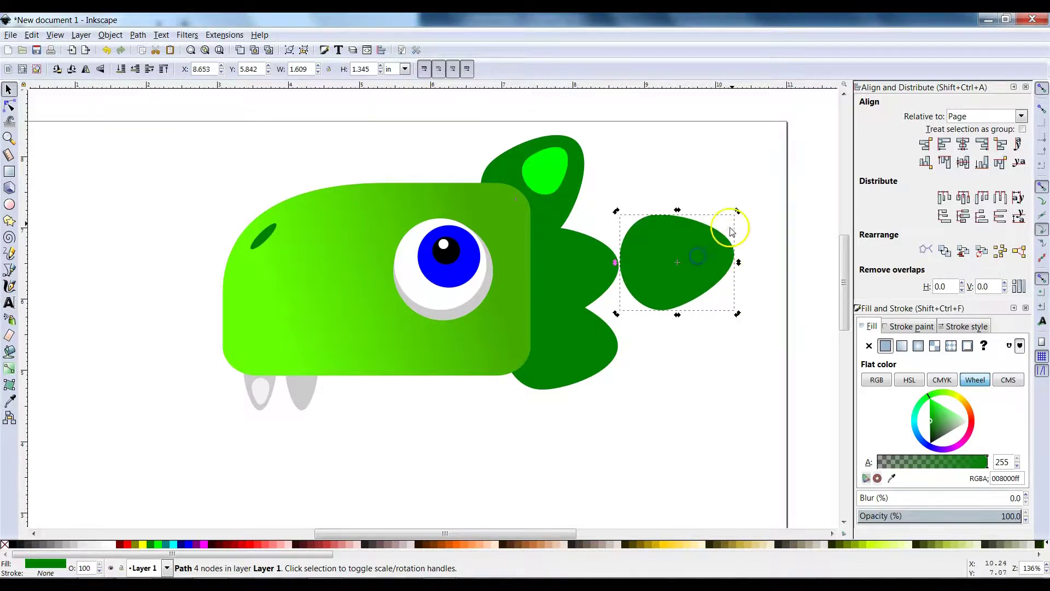
pyautogui.moveTo(736, 211); pyautogui.dragTo(581, 258)
pyautogui.moveTo(661, 270); pyautogui.dragTo(423, 284)
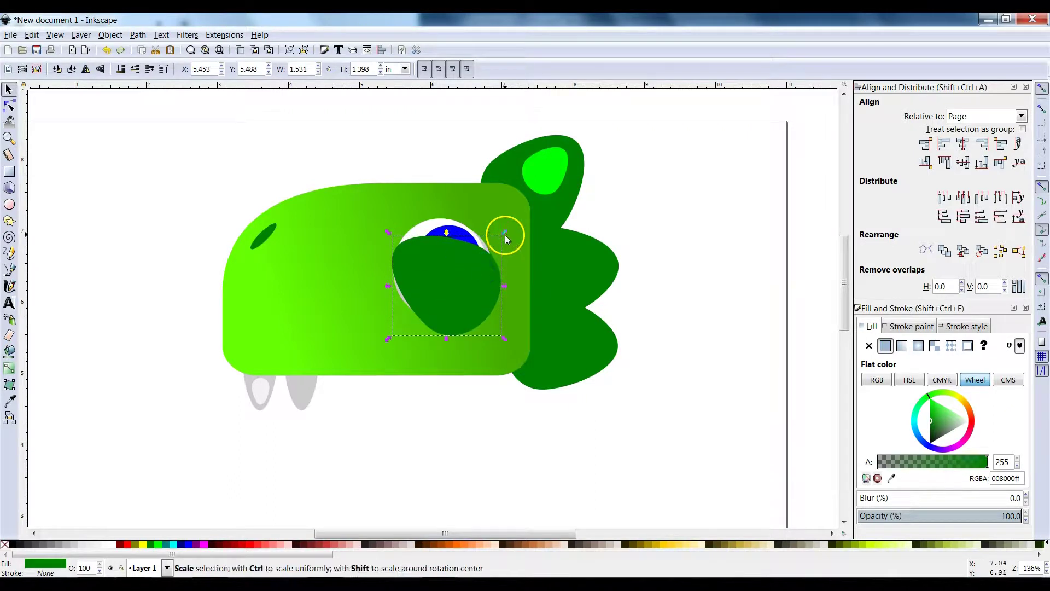
pyautogui.moveTo(504, 234); pyautogui.dragTo(518, 226)
pyautogui.moveTo(386, 228); pyautogui.dragTo(398, 231)
pyautogui.moveTo(506, 294); pyautogui.dragTo(513, 249)
pyautogui.moveTo(455, 229); pyautogui.dragTo(456, 218)
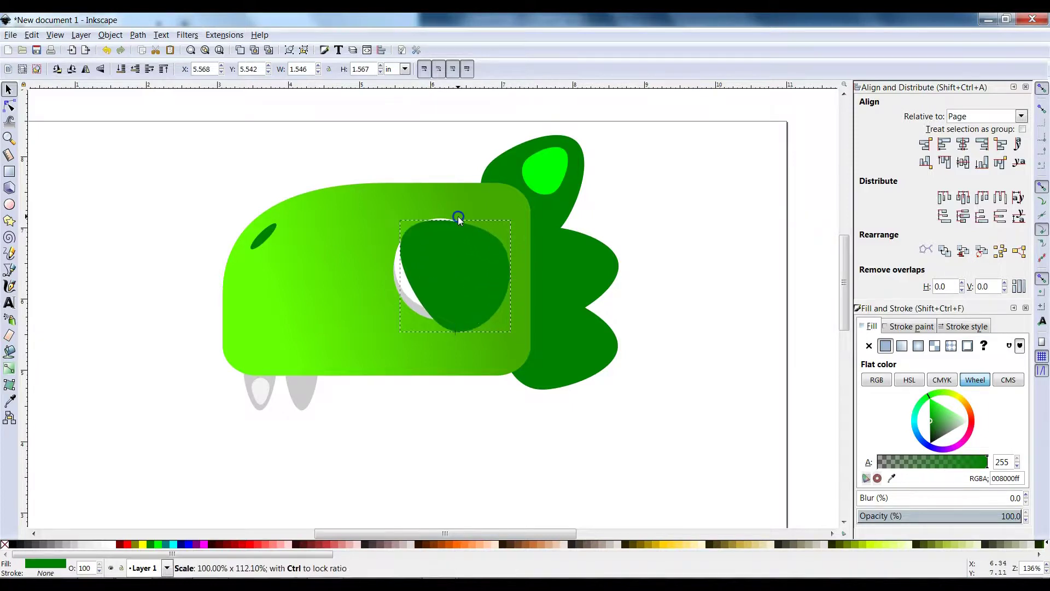
pyautogui.moveTo(399, 275); pyautogui.dragTo(444, 288)
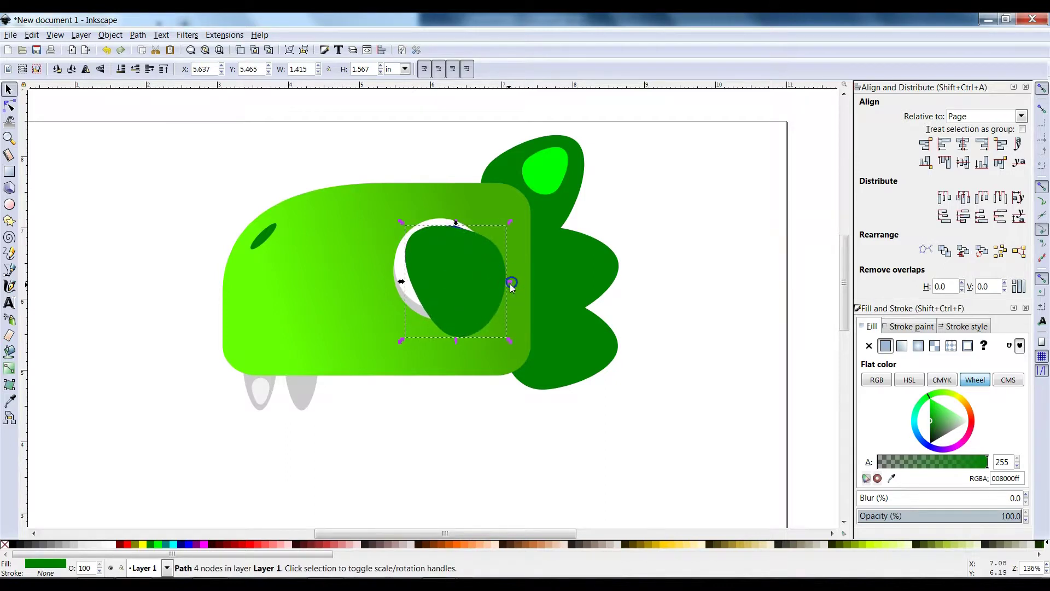
# - Reshape its bottom node and lower it behind the eyeball as a 1.472 × 1.496 in socket
pyautogui.doubleClick(461, 320)
pyautogui.moveTo(444, 332); pyautogui.dragTo(418, 324)
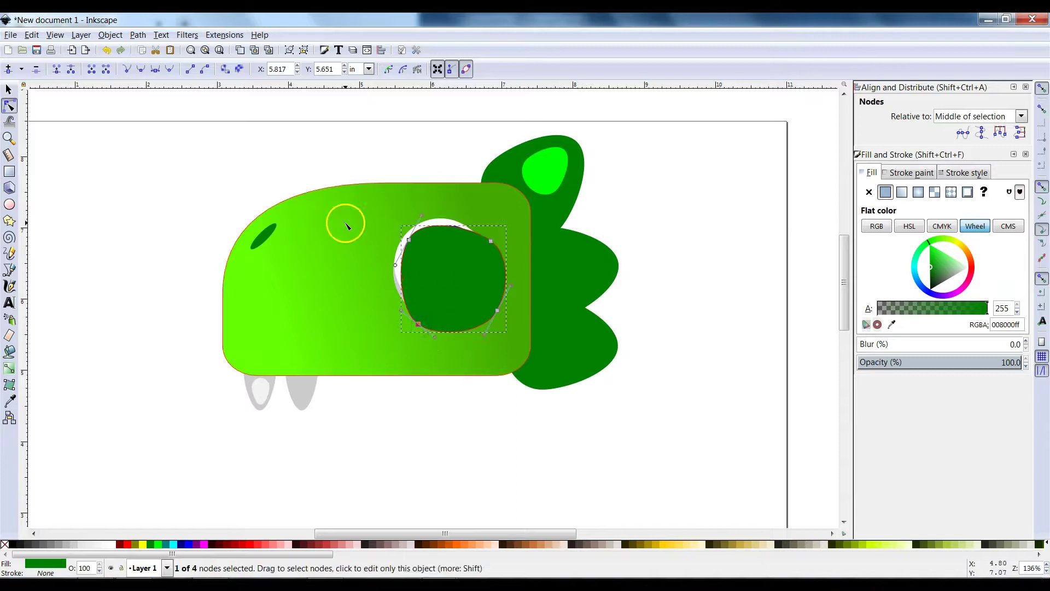
pyautogui.click(12, 91)
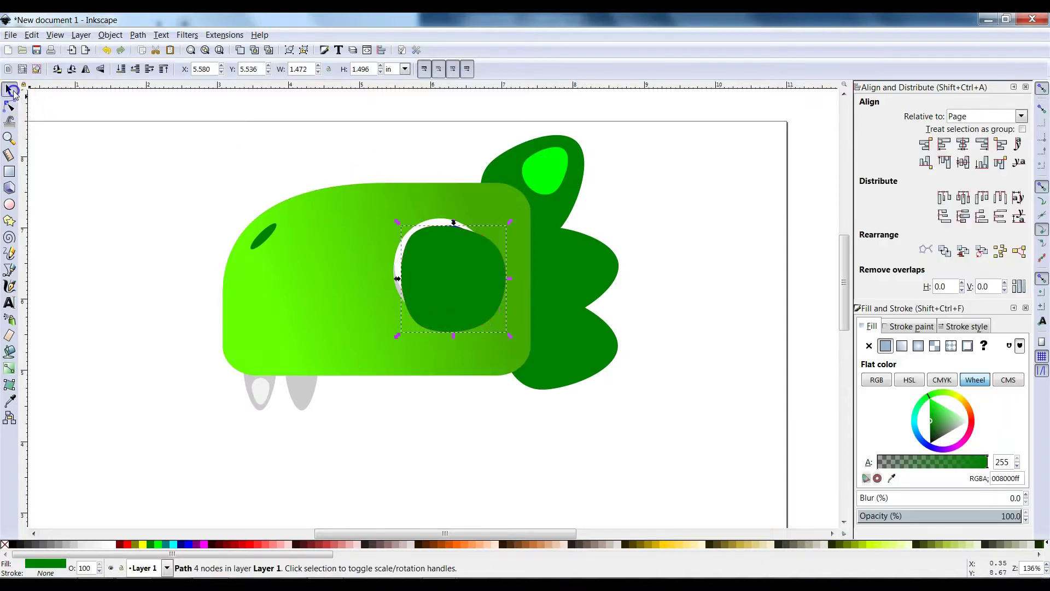
pyautogui.moveTo(476, 320); pyautogui.dragTo(481, 318)
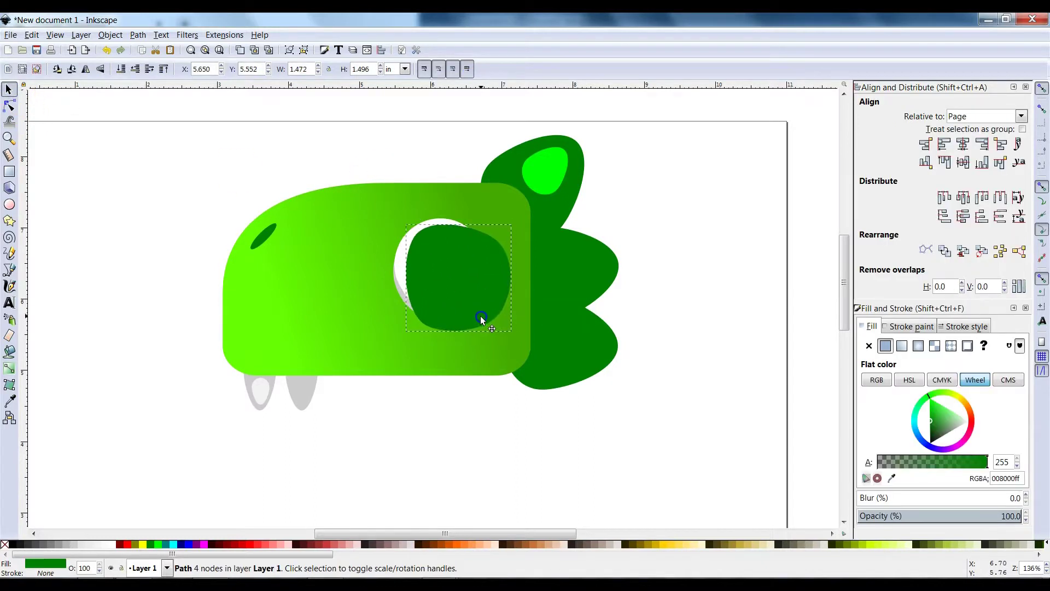
pyautogui.click(136, 70)
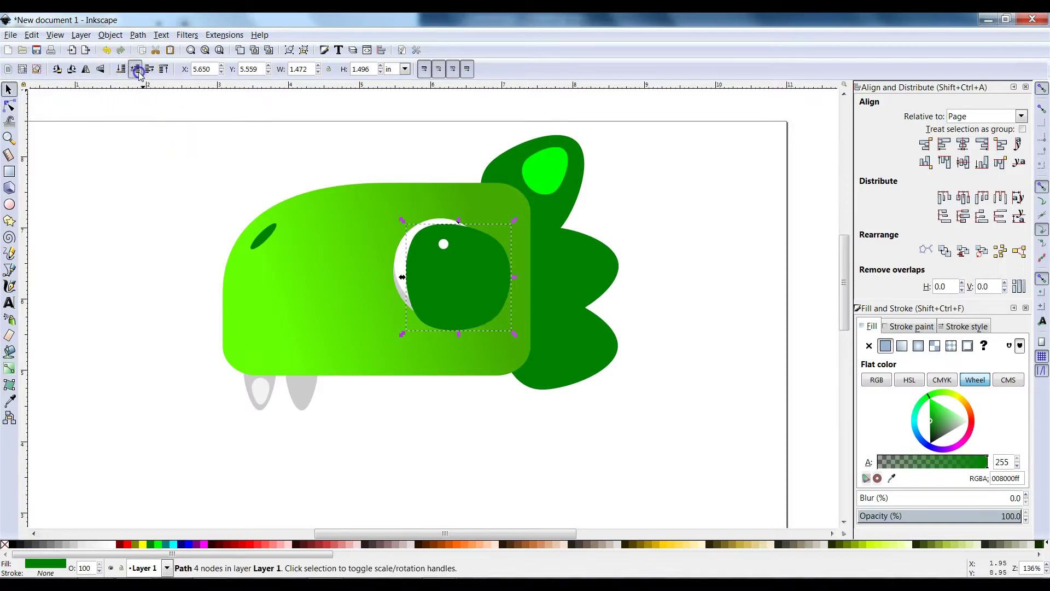
pyautogui.click(136, 70)
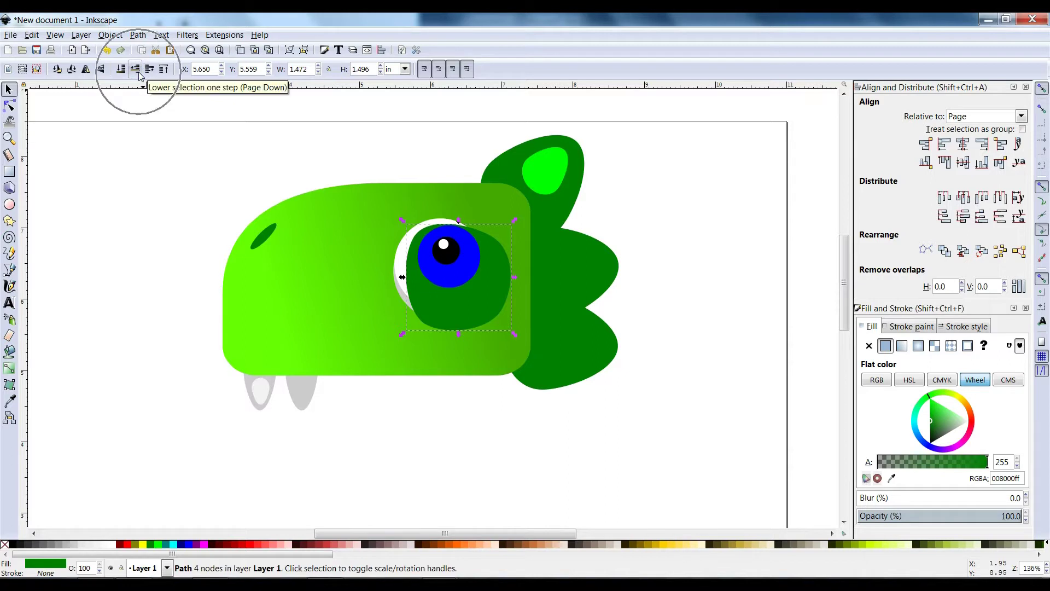
pyautogui.click(136, 70)
pyautogui.click(137, 70)
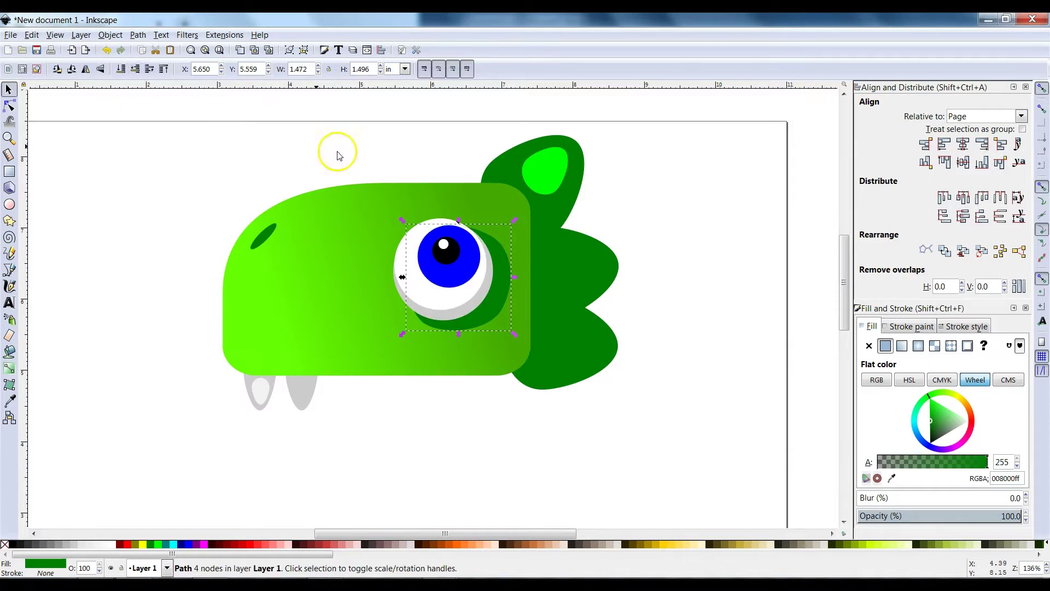
pyautogui.click(671, 241)
pyautogui.hotkey('alt', 'Tab')
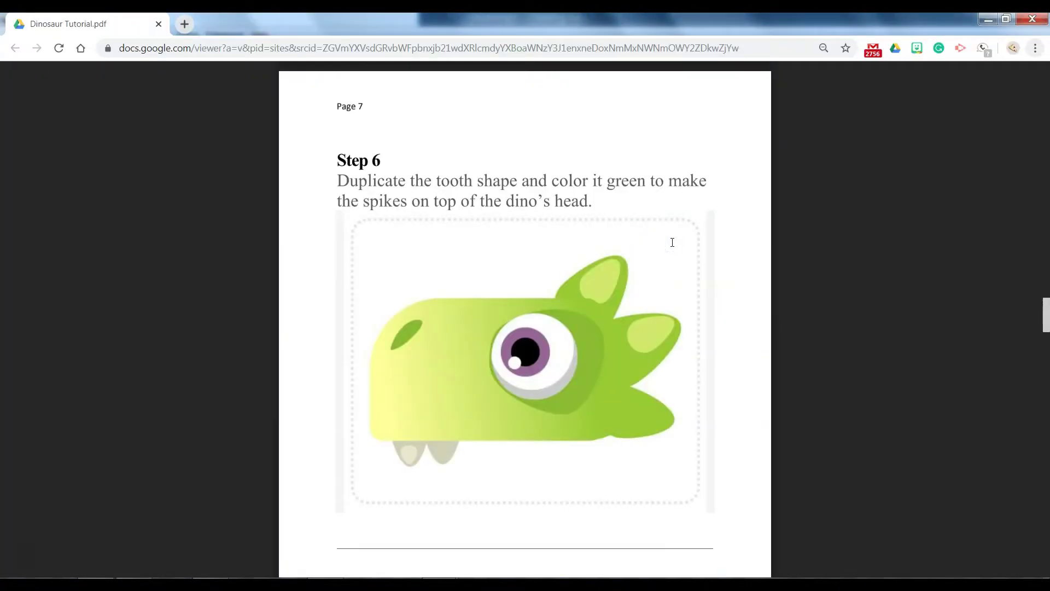
pyautogui.hotkey('alt', 'Tab')
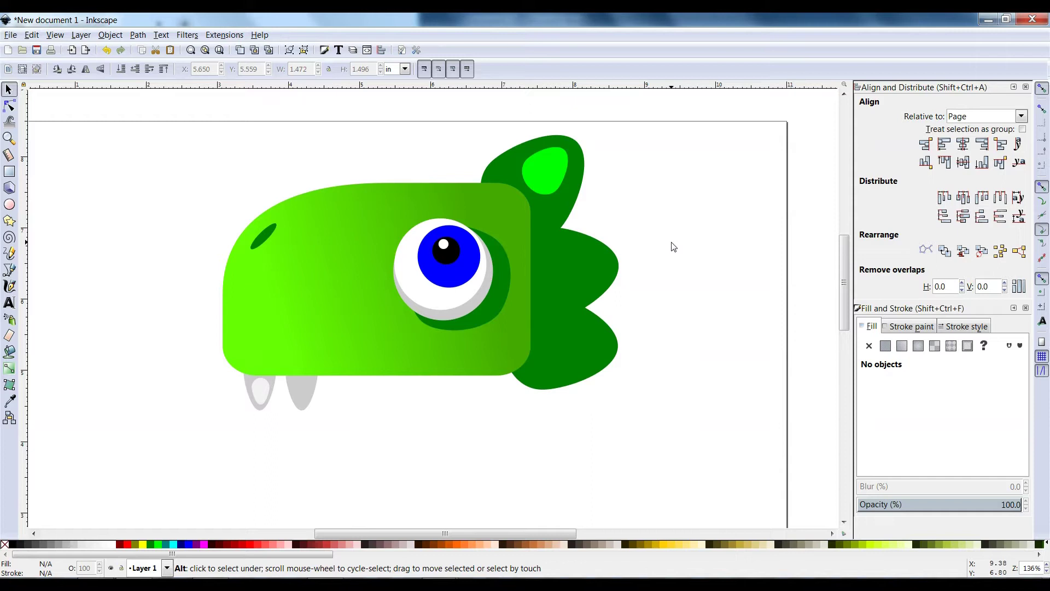